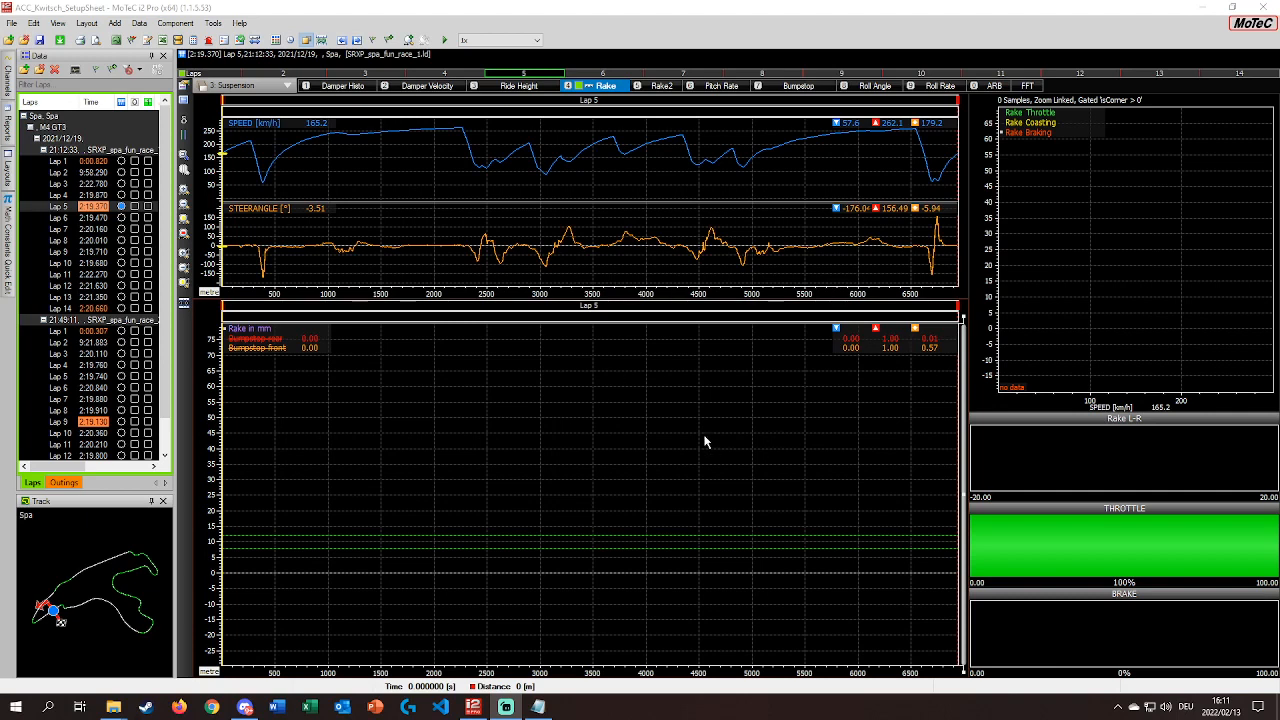
Review the items and constants of the "Setup specific values [INSERT VALUES]" group in the workspace maths.
click(196, 42)
click(327, 314)
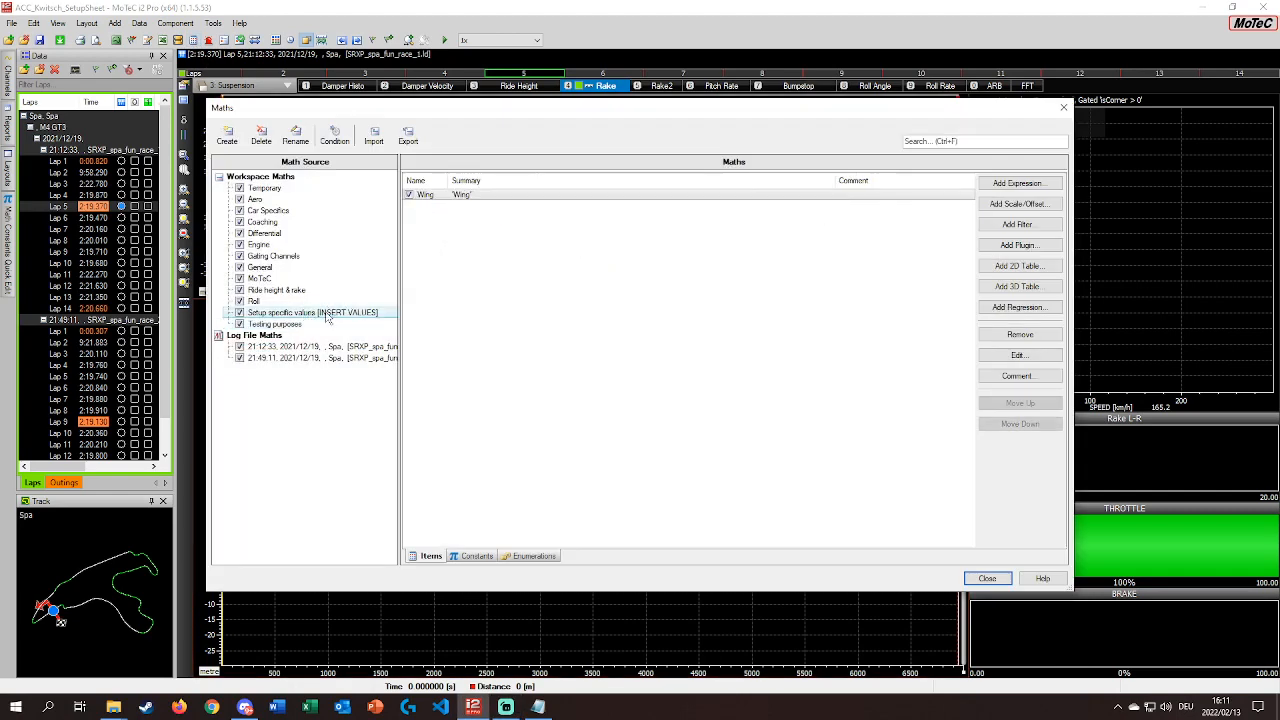
click(449, 212)
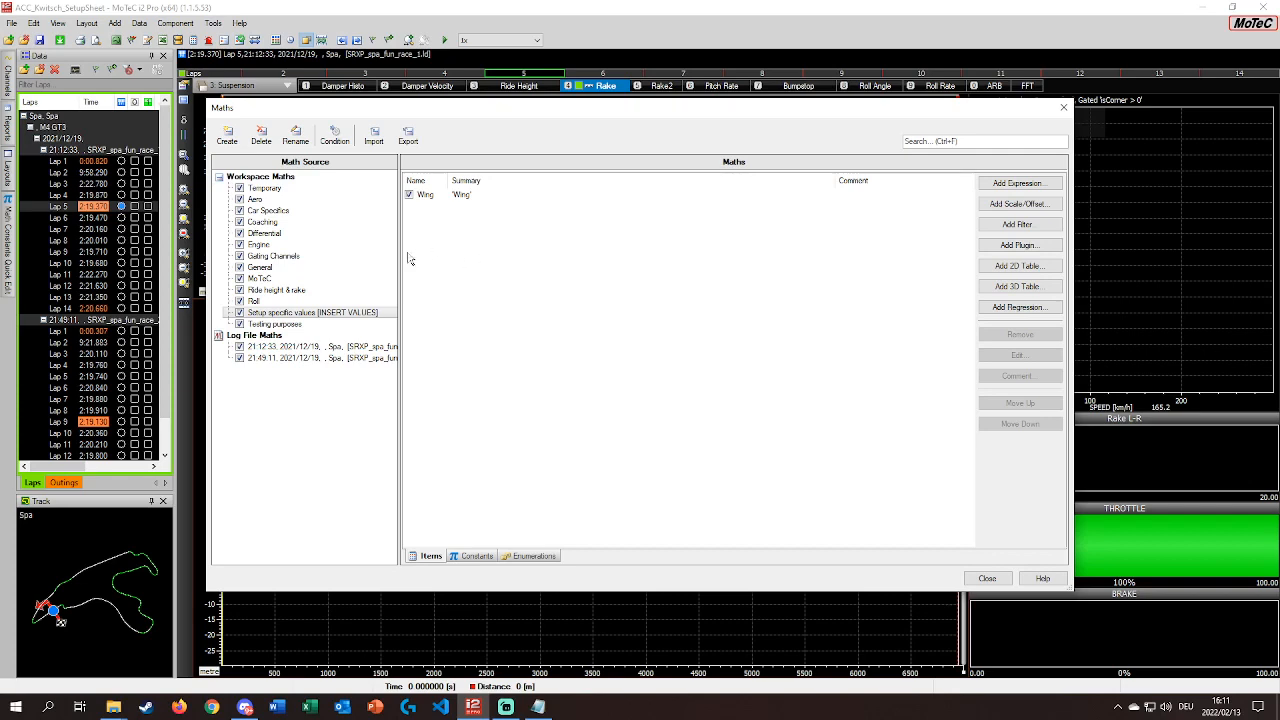
click(474, 556)
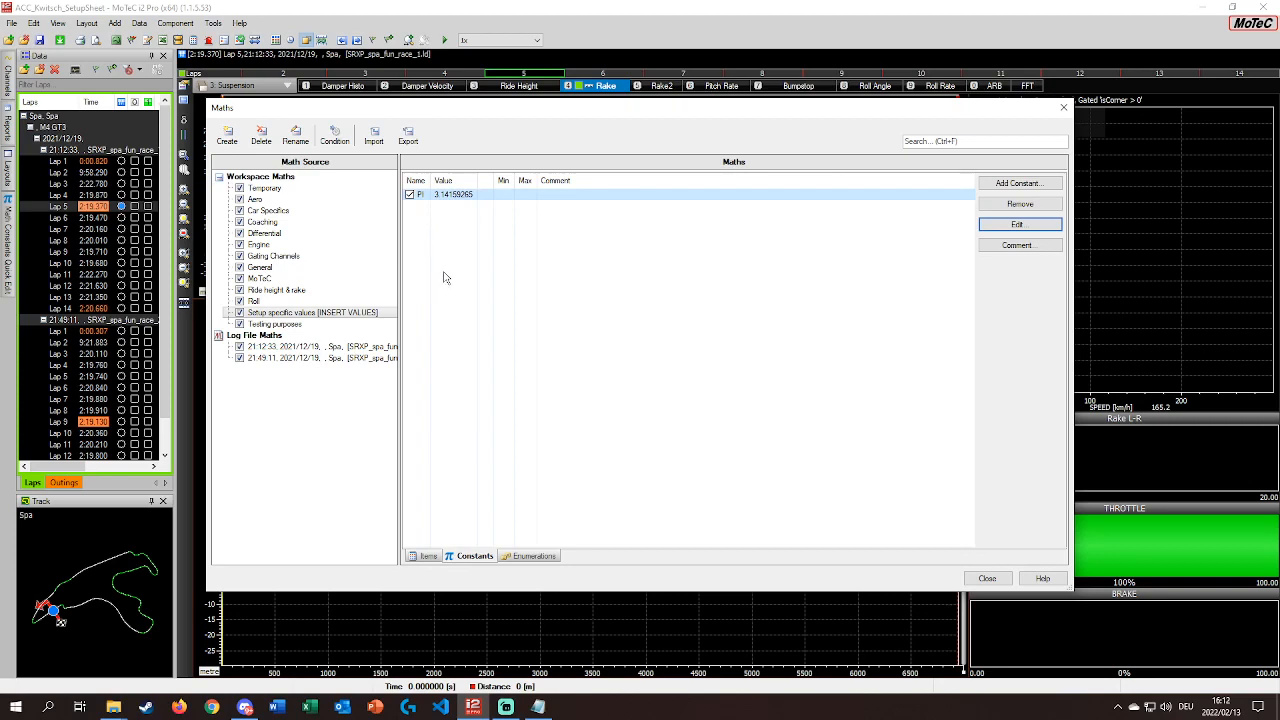
click(428, 557)
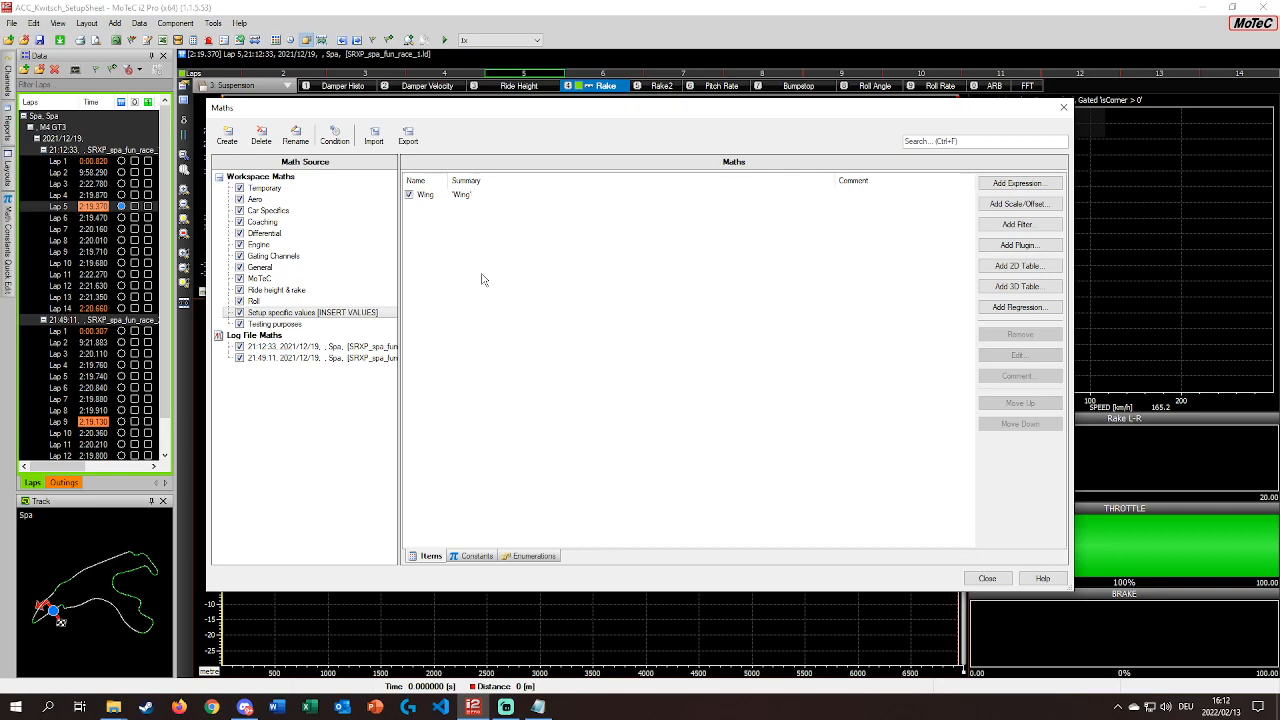
click(1063, 107)
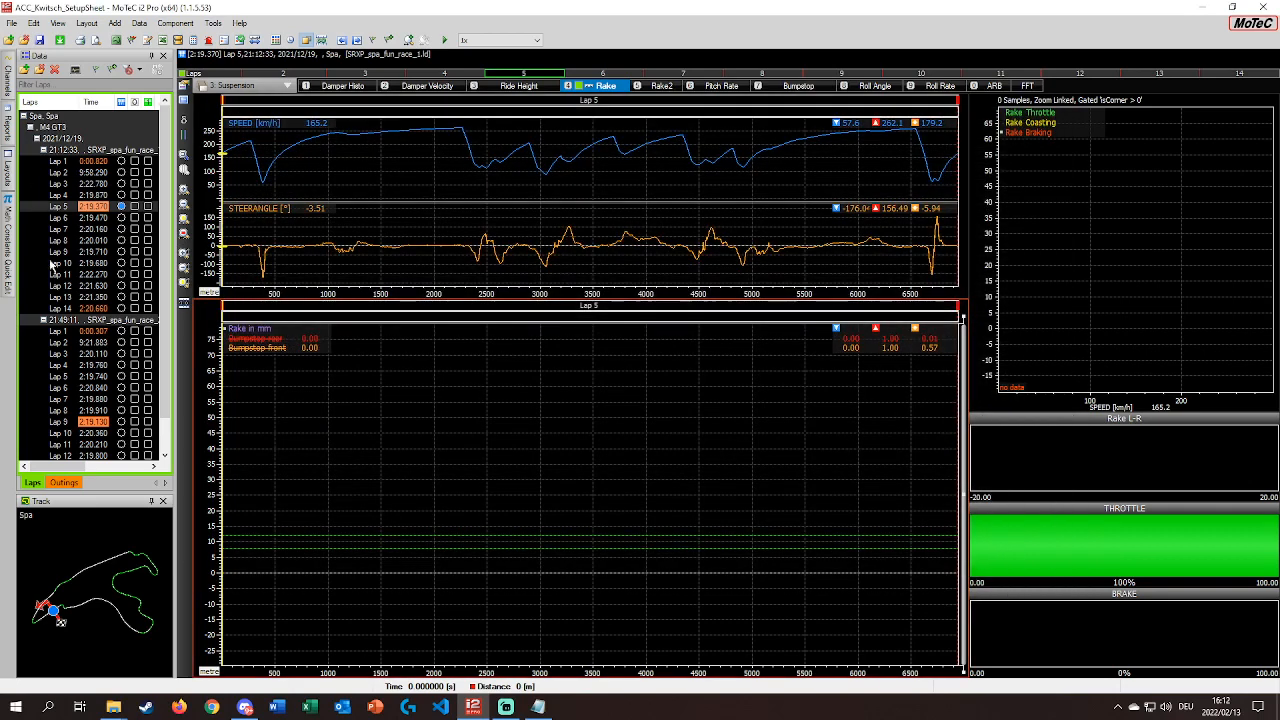
Load lap 9 of the 21:12:33 run and recheck the items and constants of the setup-specific maths group.
click(91, 251)
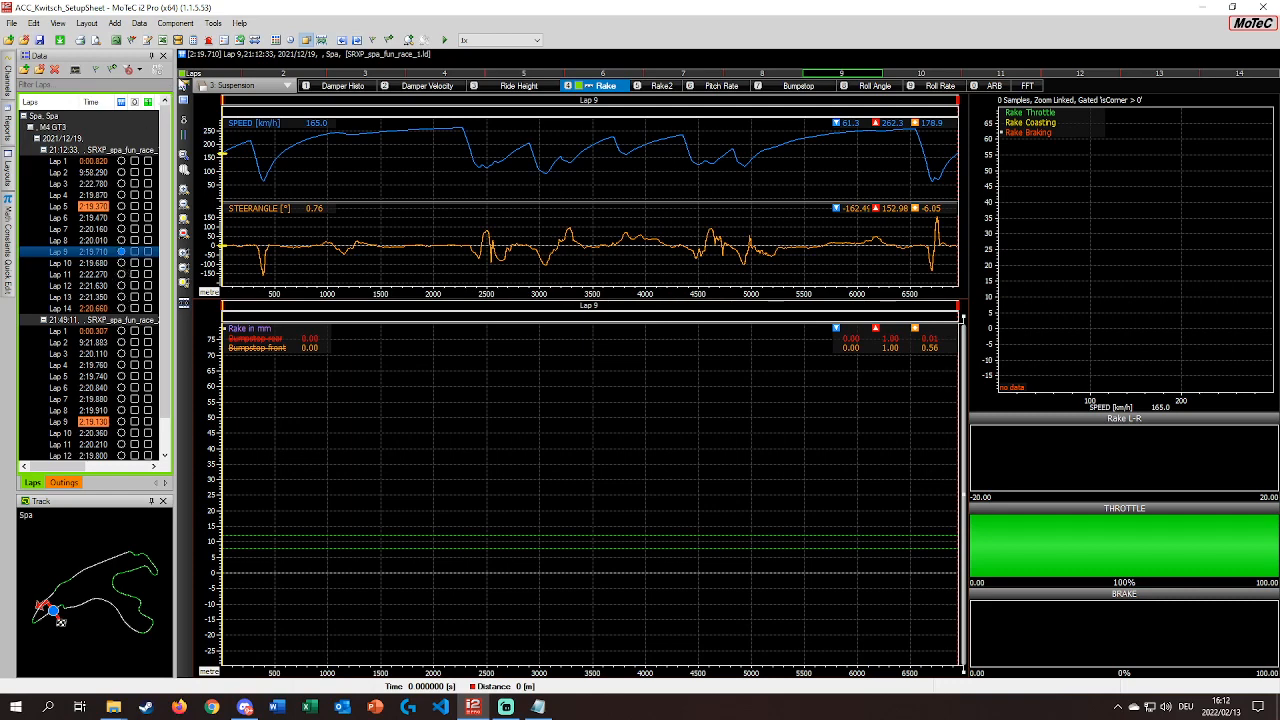
click(193, 41)
click(283, 313)
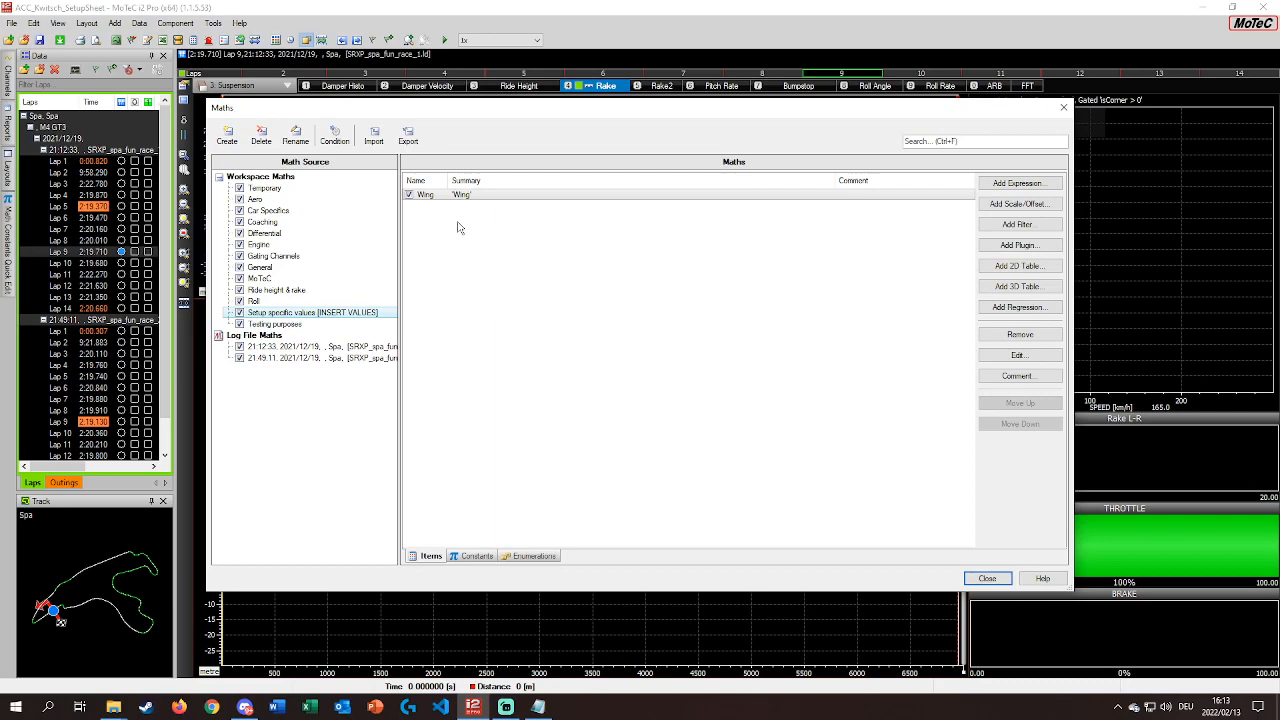
click(466, 556)
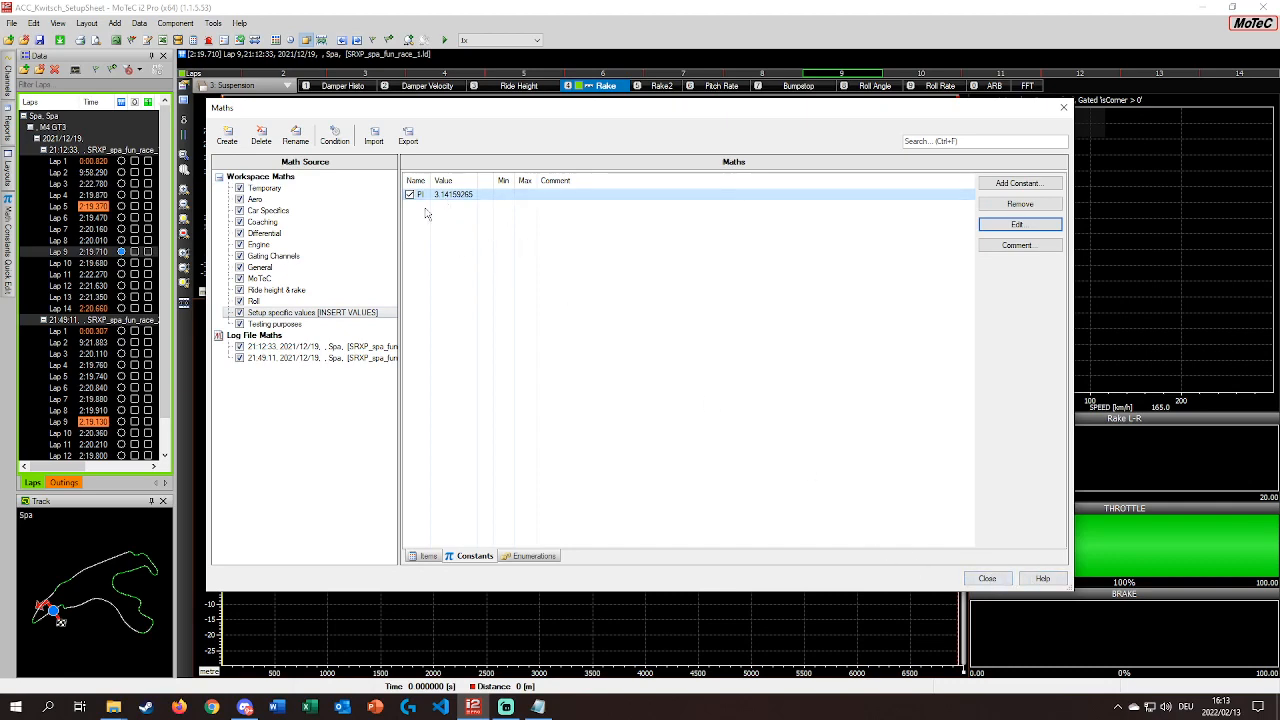
click(428, 556)
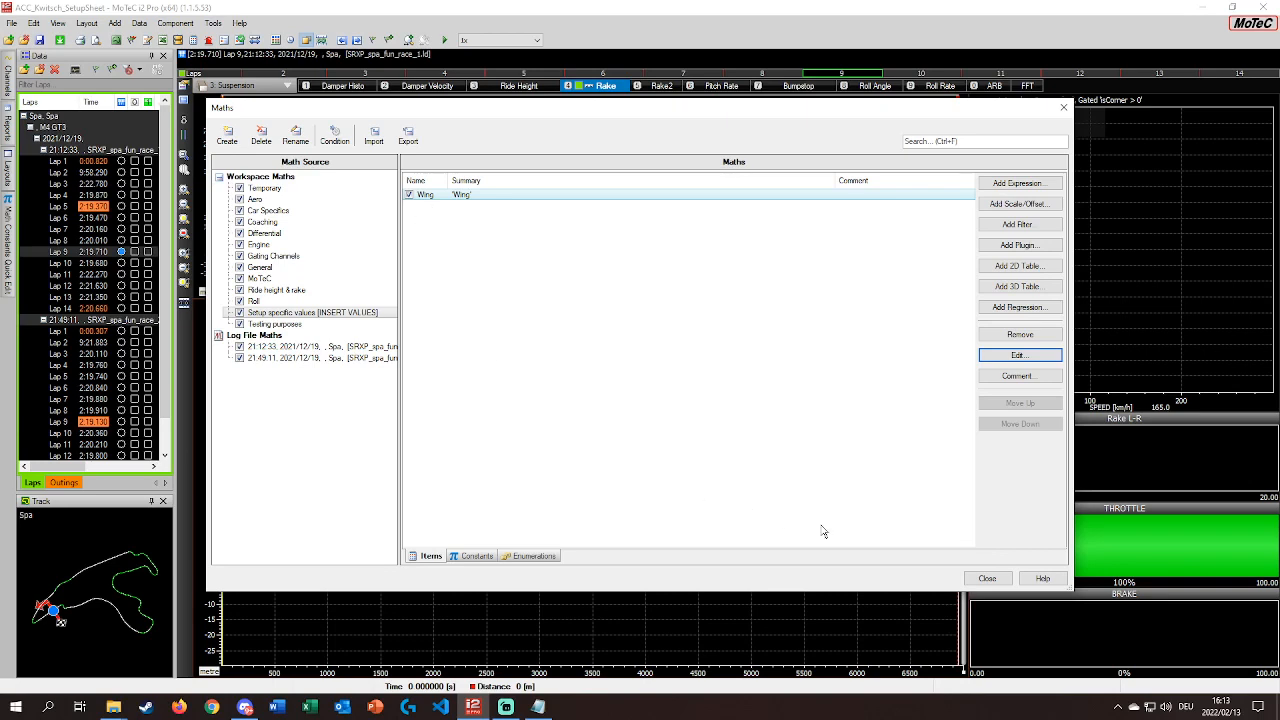
click(985, 578)
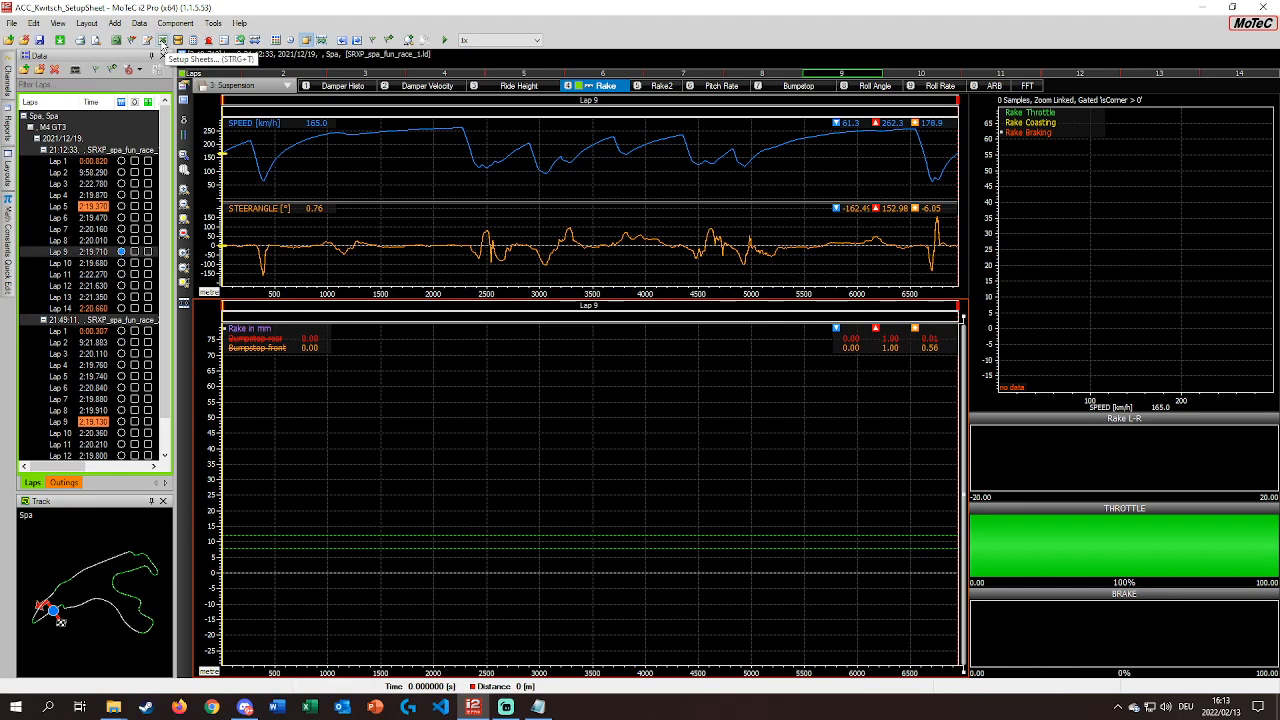
Create a setup sheet workbook for the M4 GT3 and maximize it in Excel.
click(162, 44)
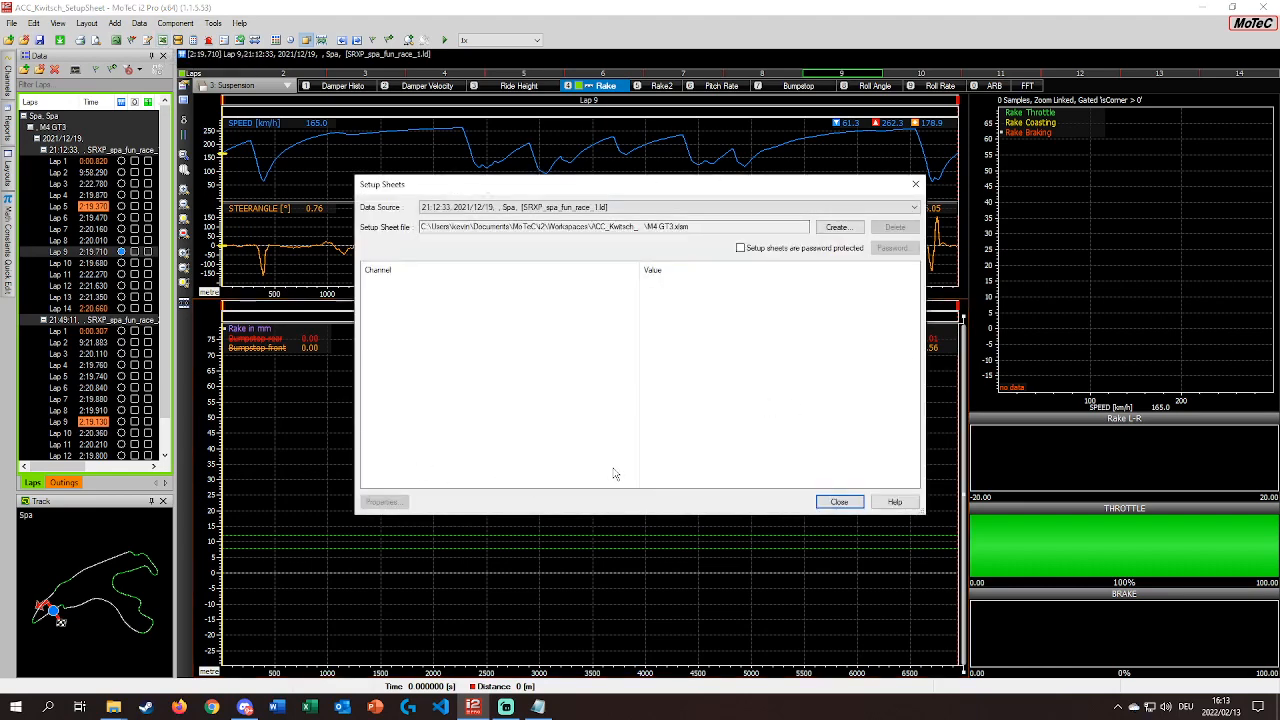
click(842, 227)
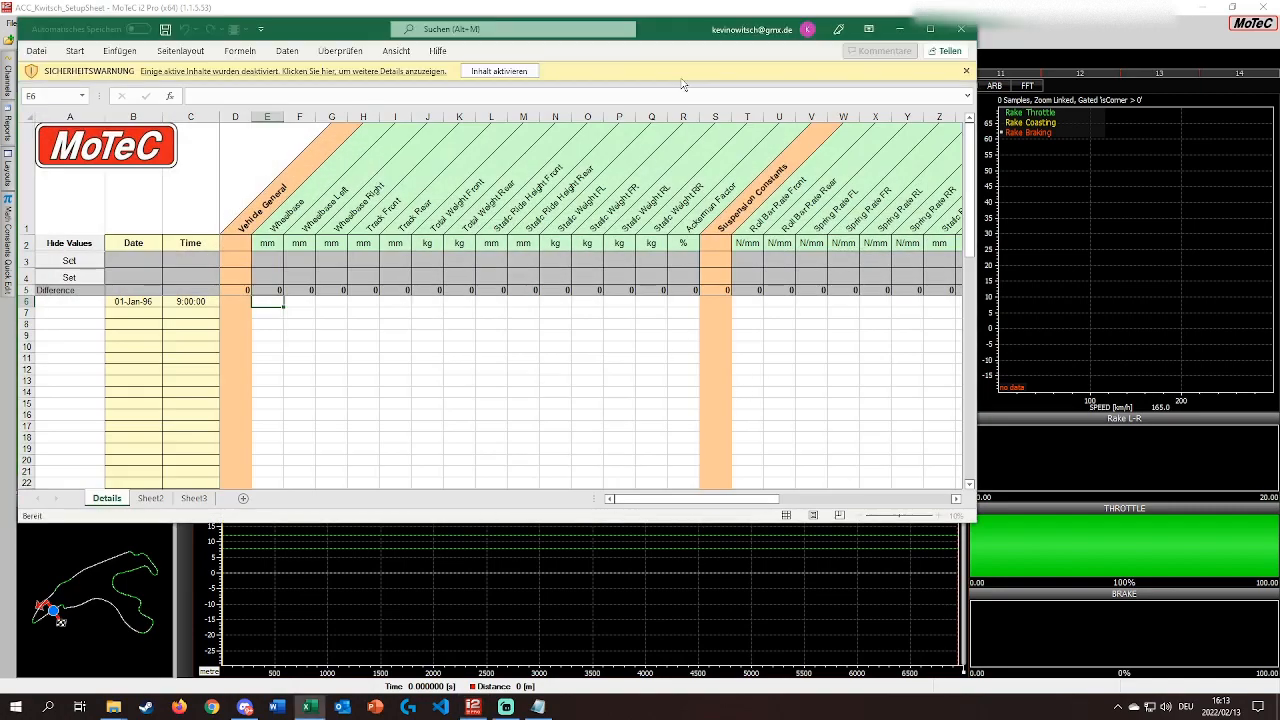
double_click(670, 31)
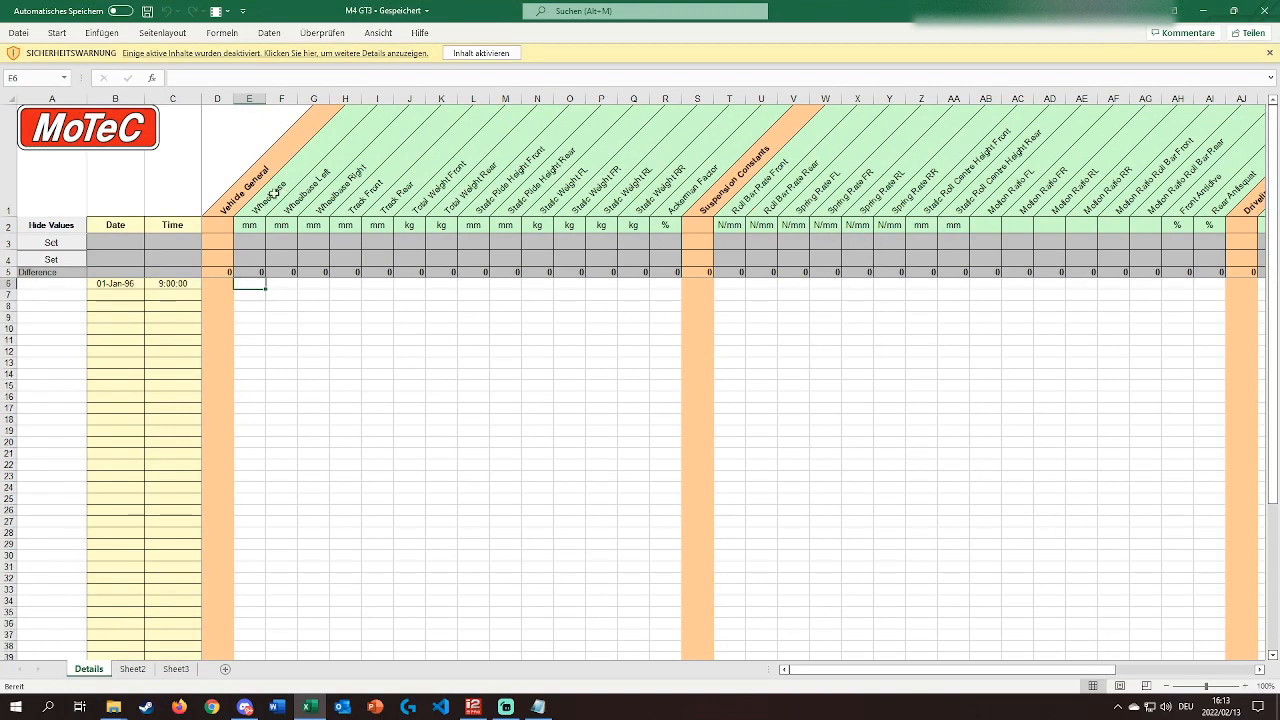
Clear the default channel names in the green header cells of row 1, from Wheelbase through Fuel Level Initial.
drag(262, 196, 1155, 196)
drag(816, 669, 790, 669)
ctrl+scroll(560, 390, down, 4)
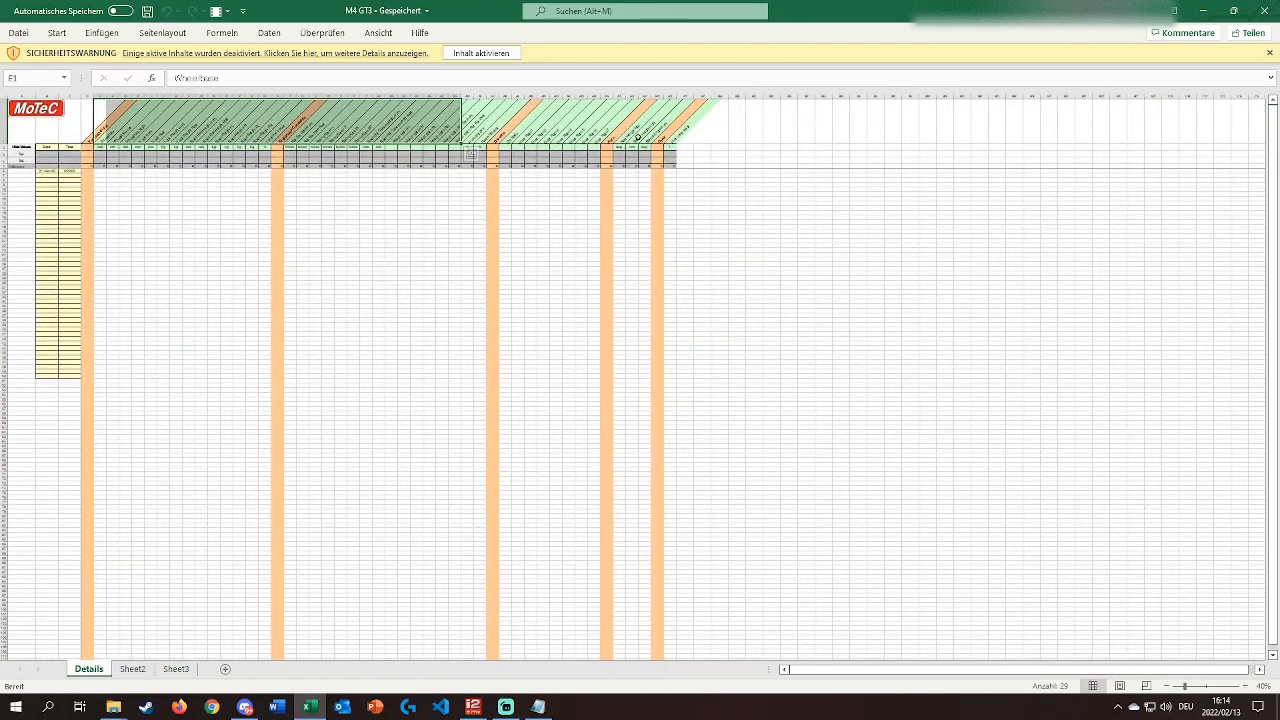
key(Delete)
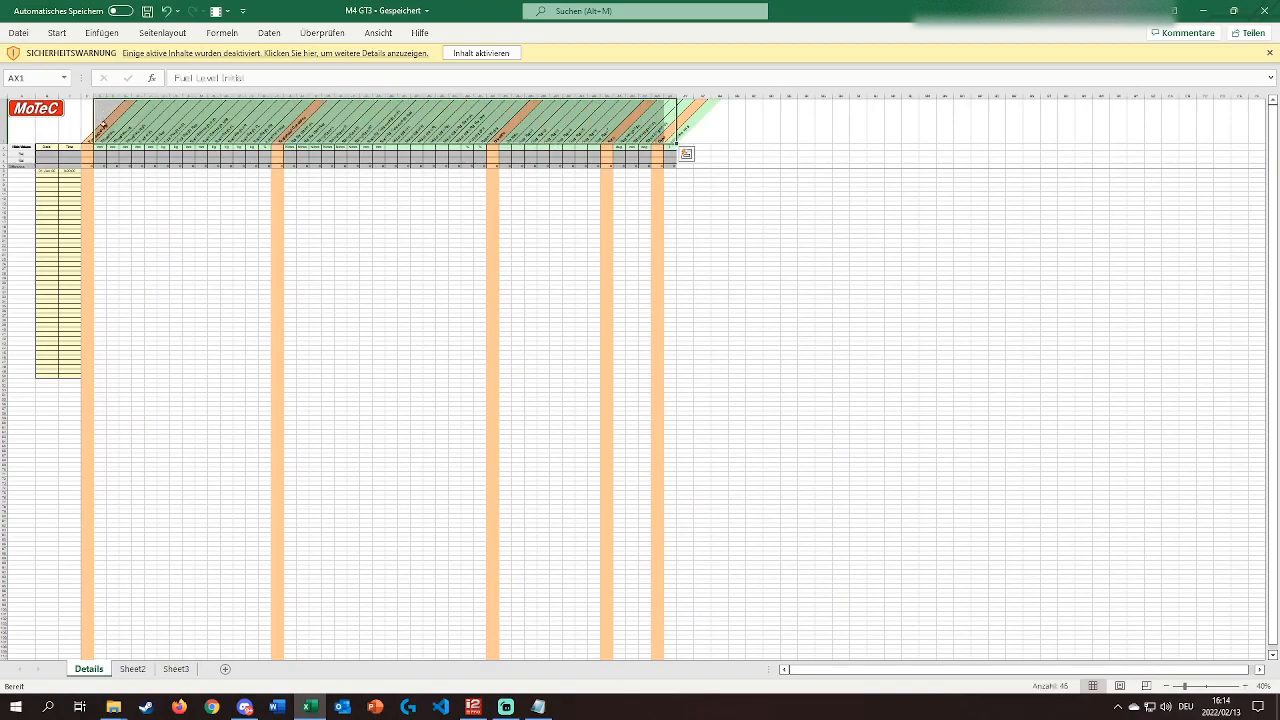
ctrl+scroll(186, 254, up, 6)
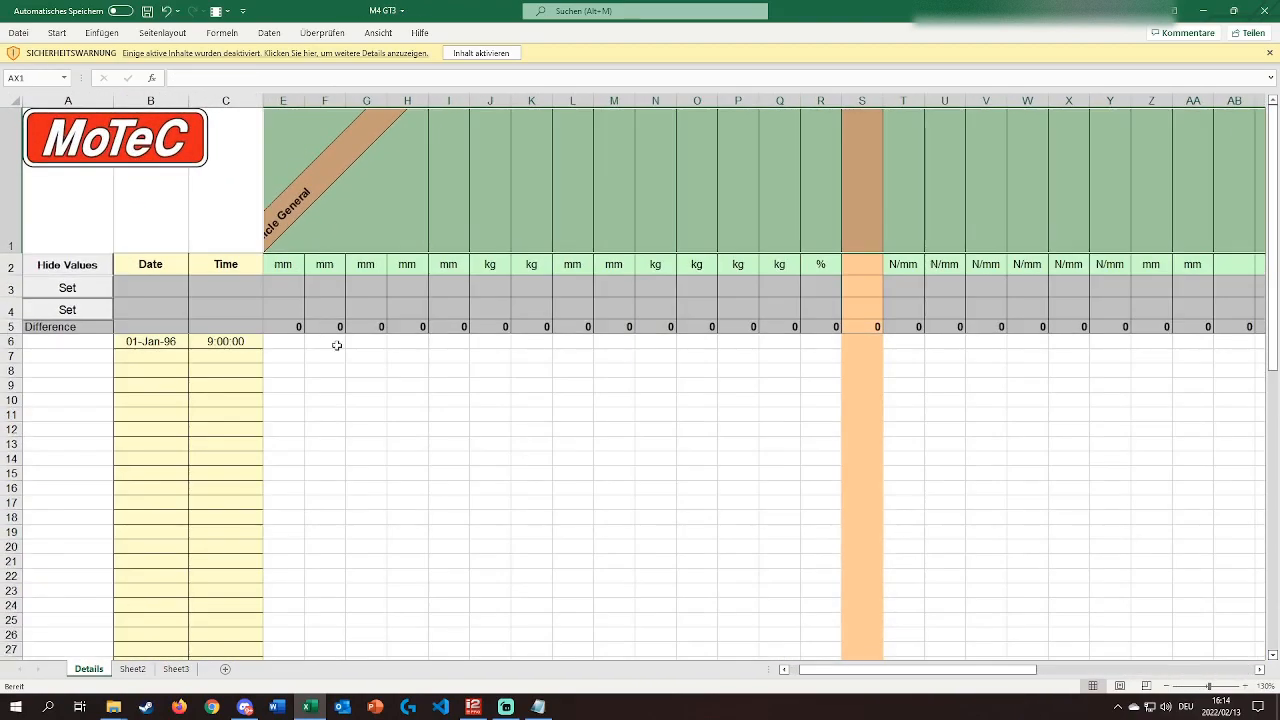
click(140, 341)
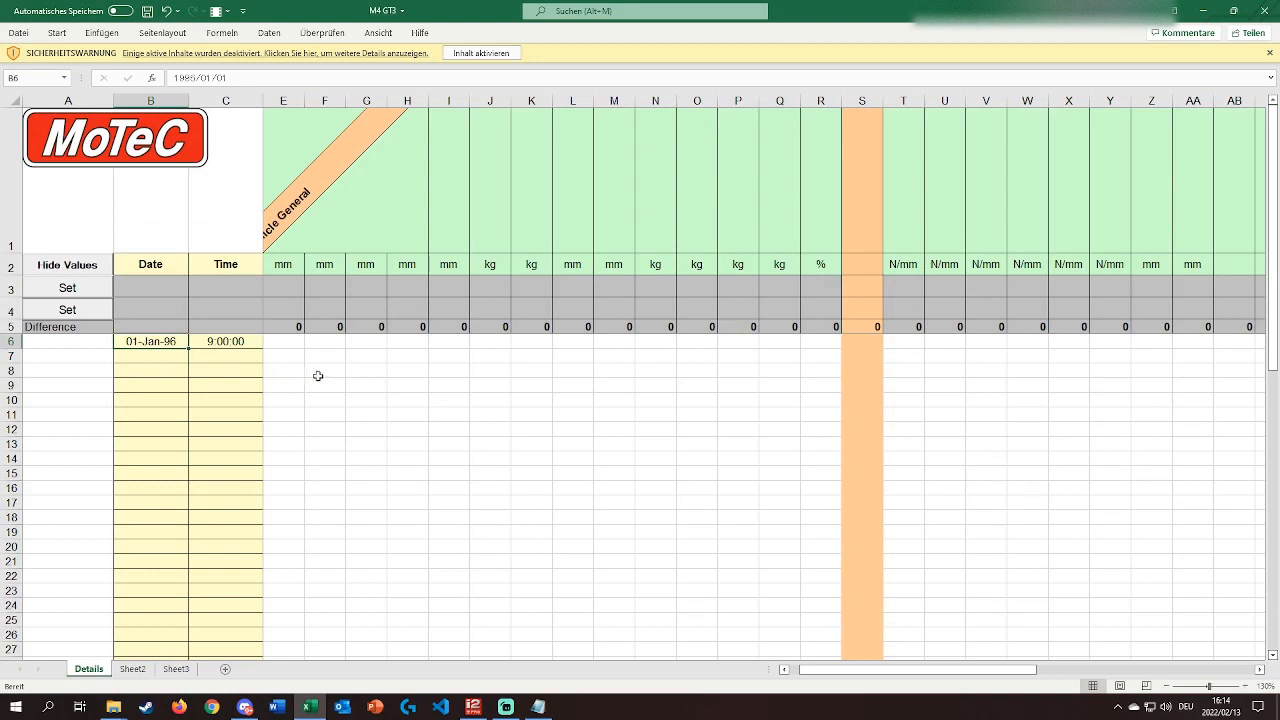
click(366, 385)
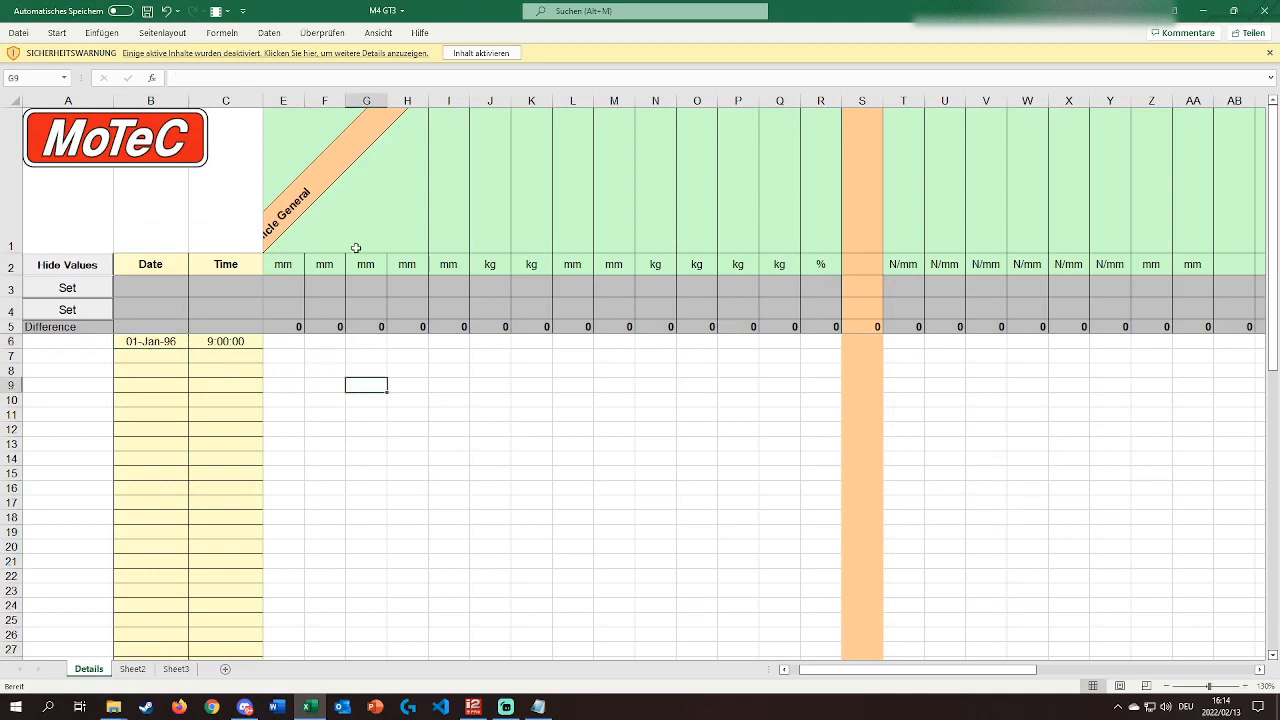
drag(866, 671, 831, 673)
click(480, 460)
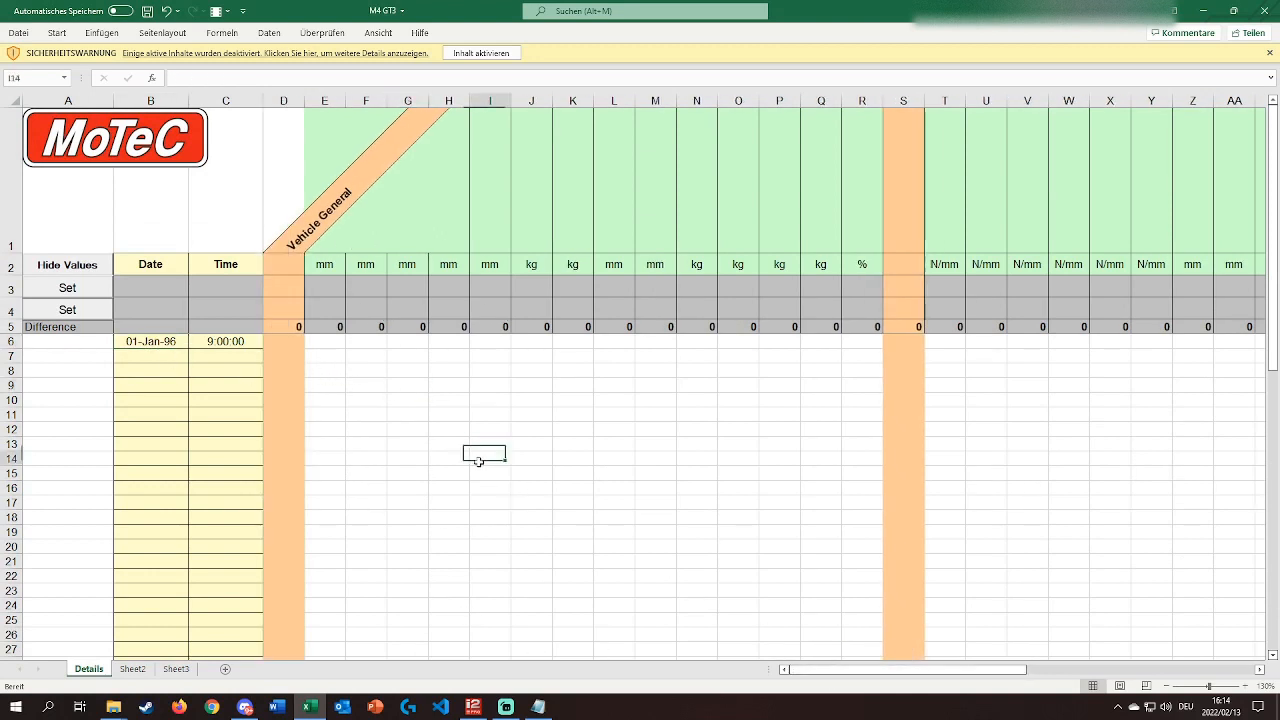
click(337, 231)
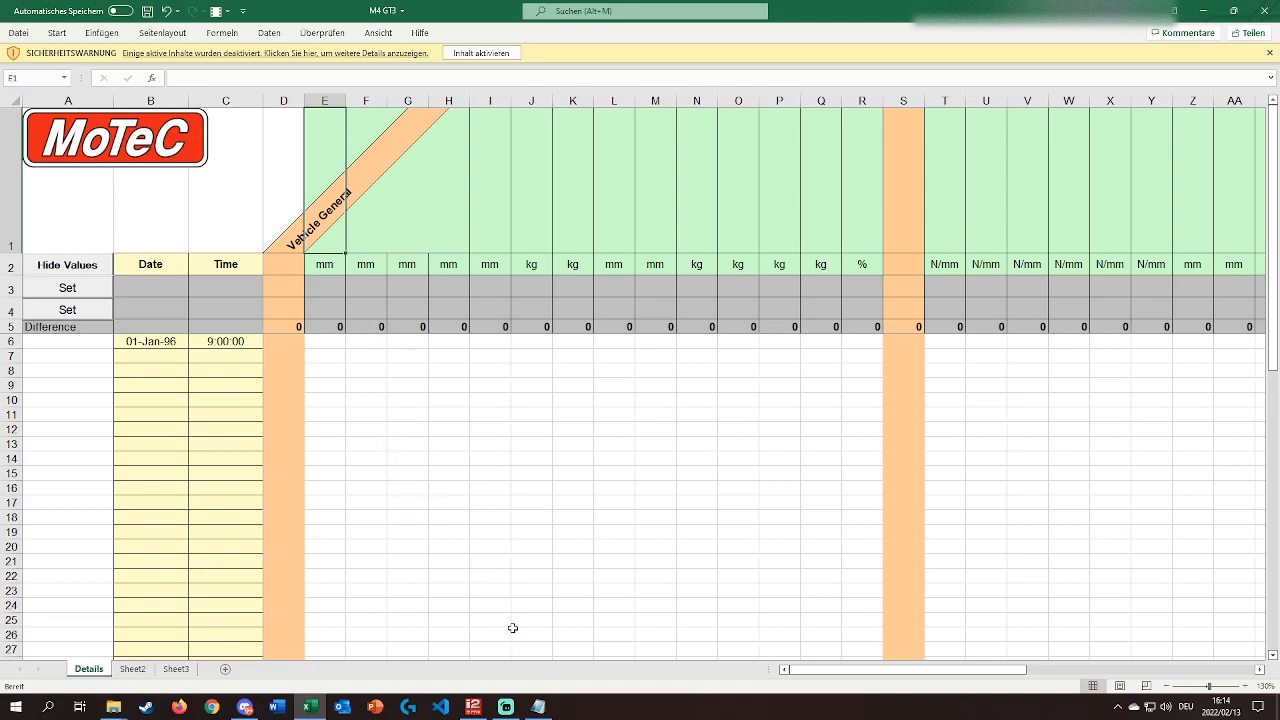
Switch to MoTeC i2 Pro, close the Setup Sheets dialog and show the Ride Height worksheet.
click(474, 710)
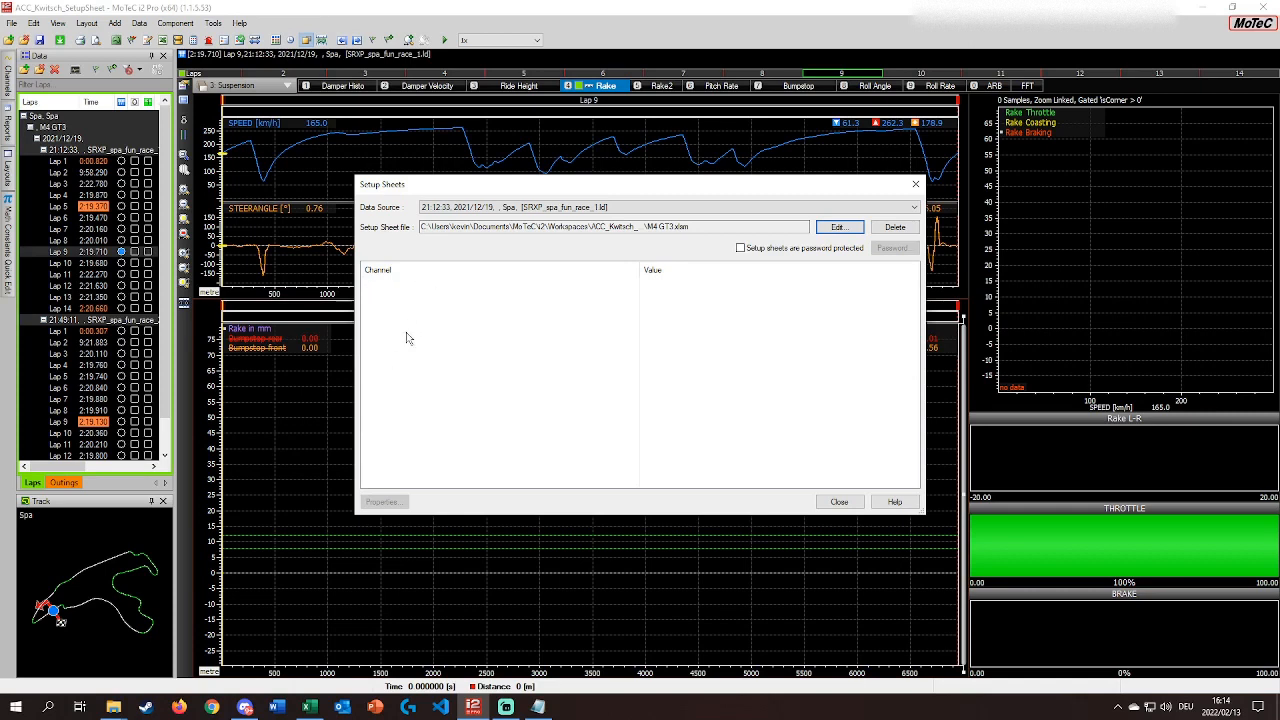
click(826, 502)
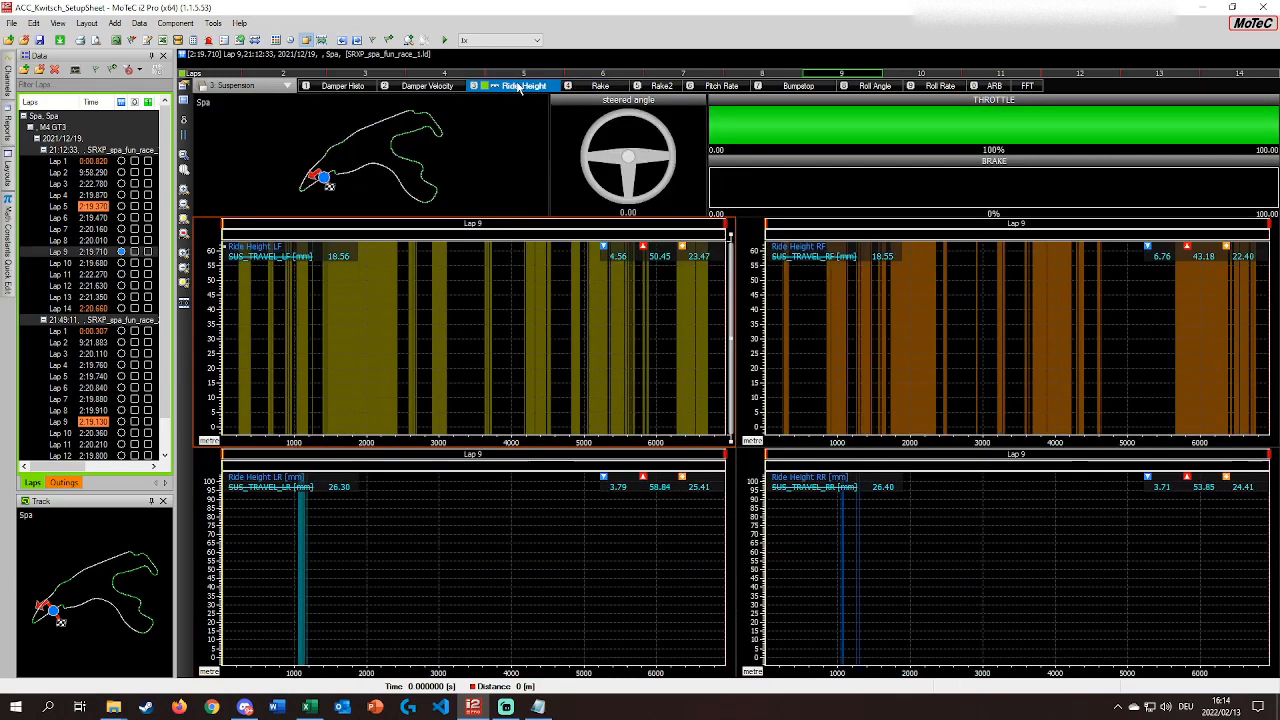
click(519, 86)
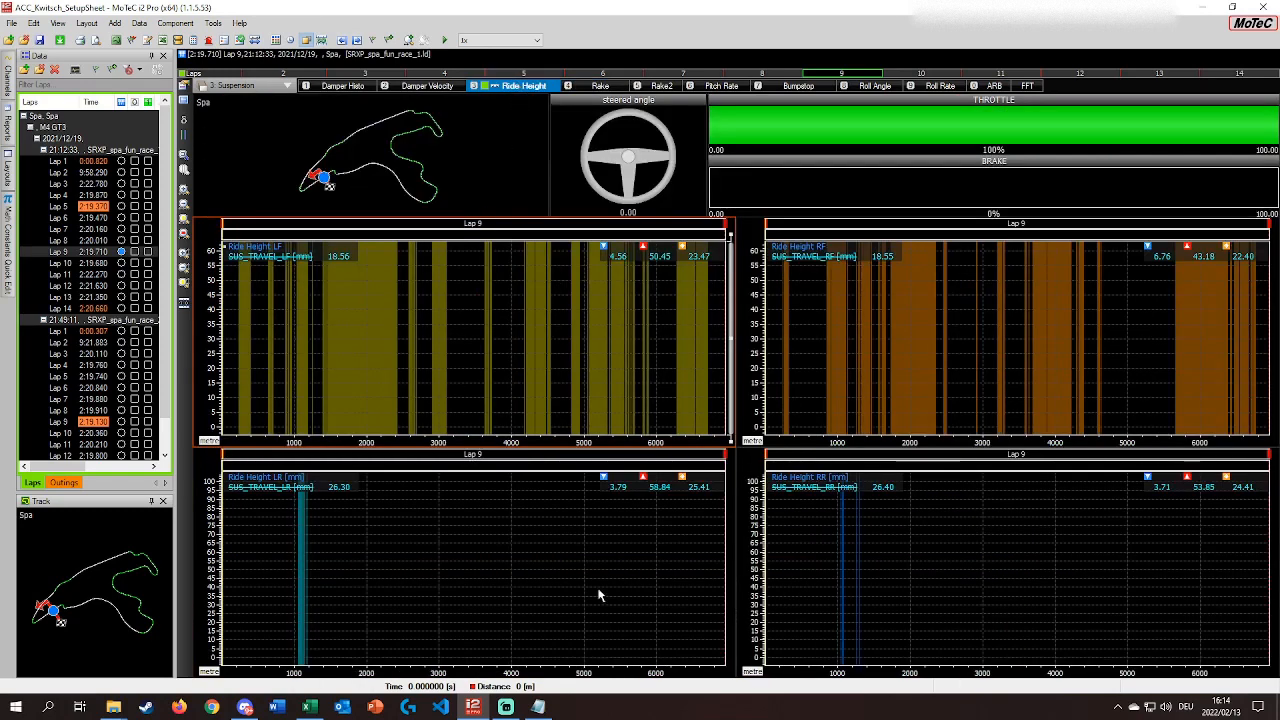
Copy the channel name Ingame RH Front from the Ride Height LF math expression, leaving the expression unedited.
right_click(262, 254)
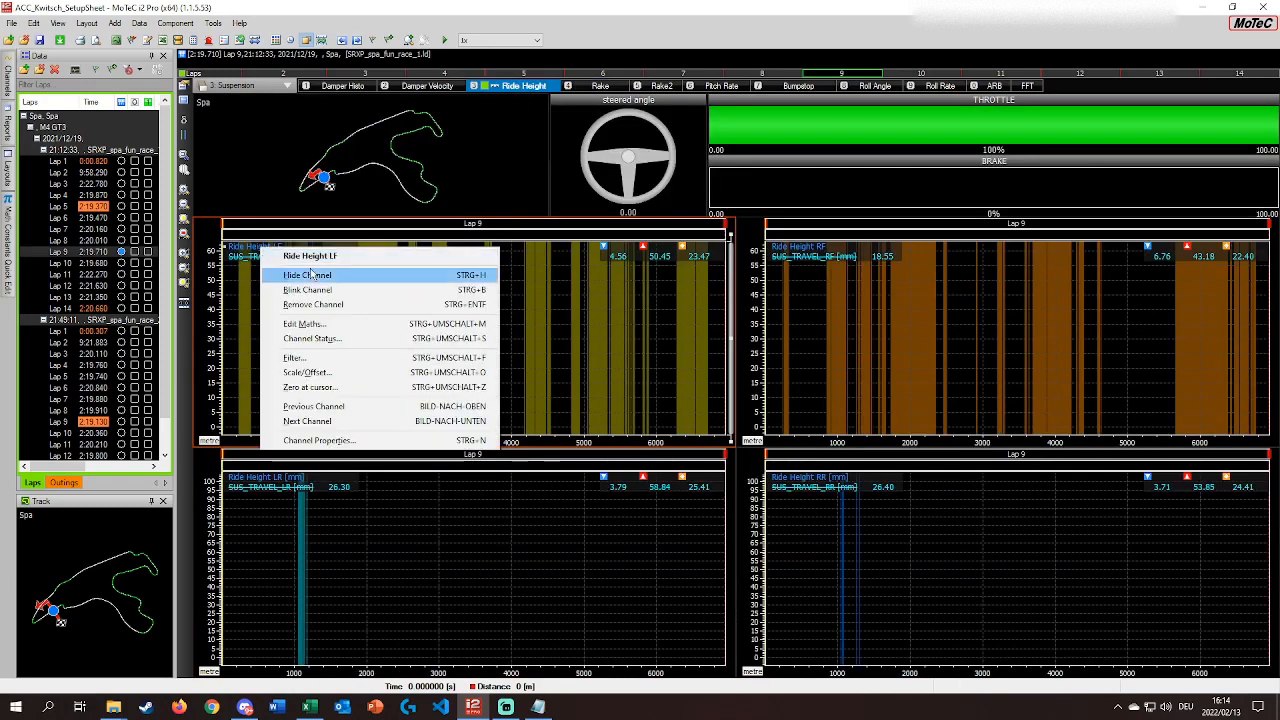
click(311, 325)
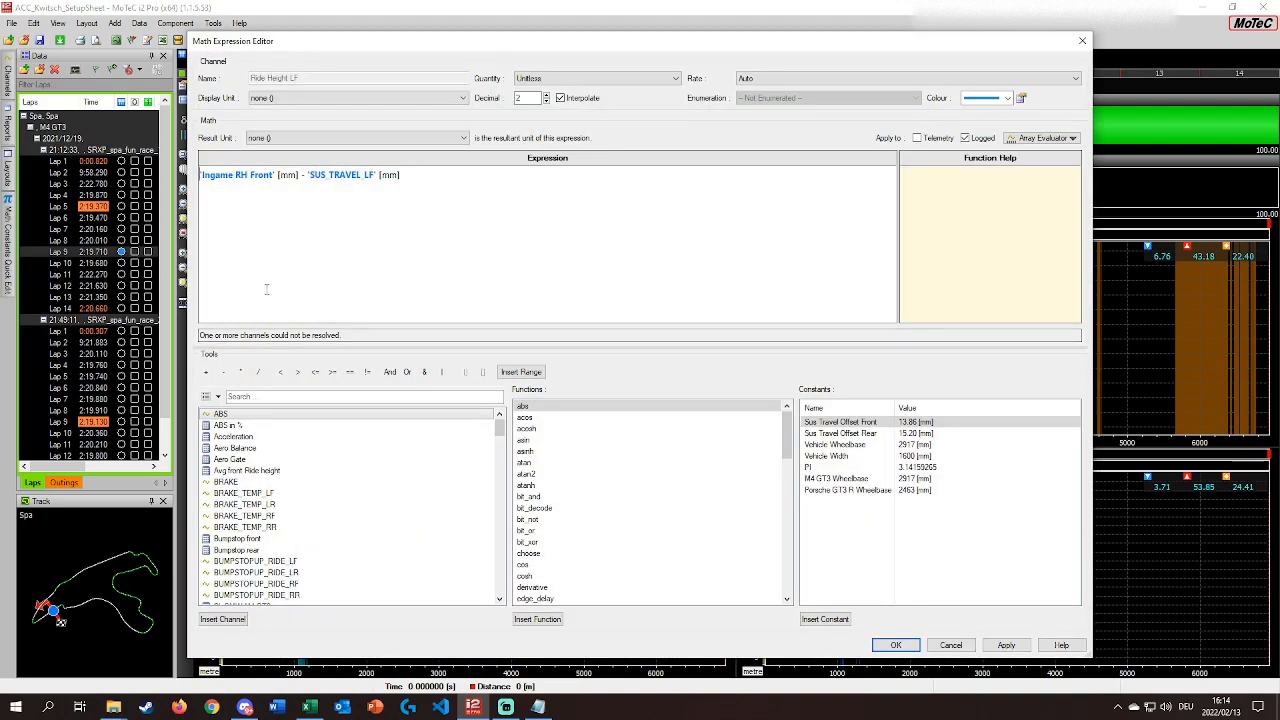
drag(200, 335, 336, 335)
click(342, 335)
drag(203, 175, 276, 178)
key(ctrl+c)
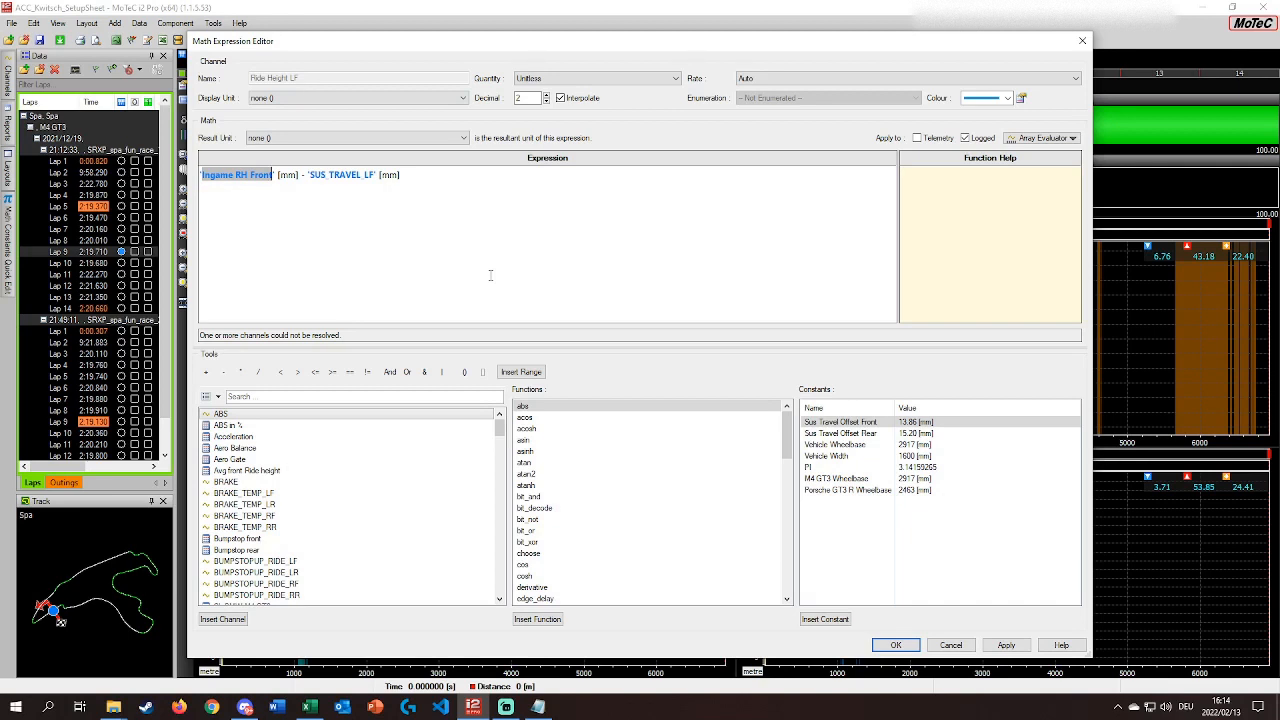
click(1082, 41)
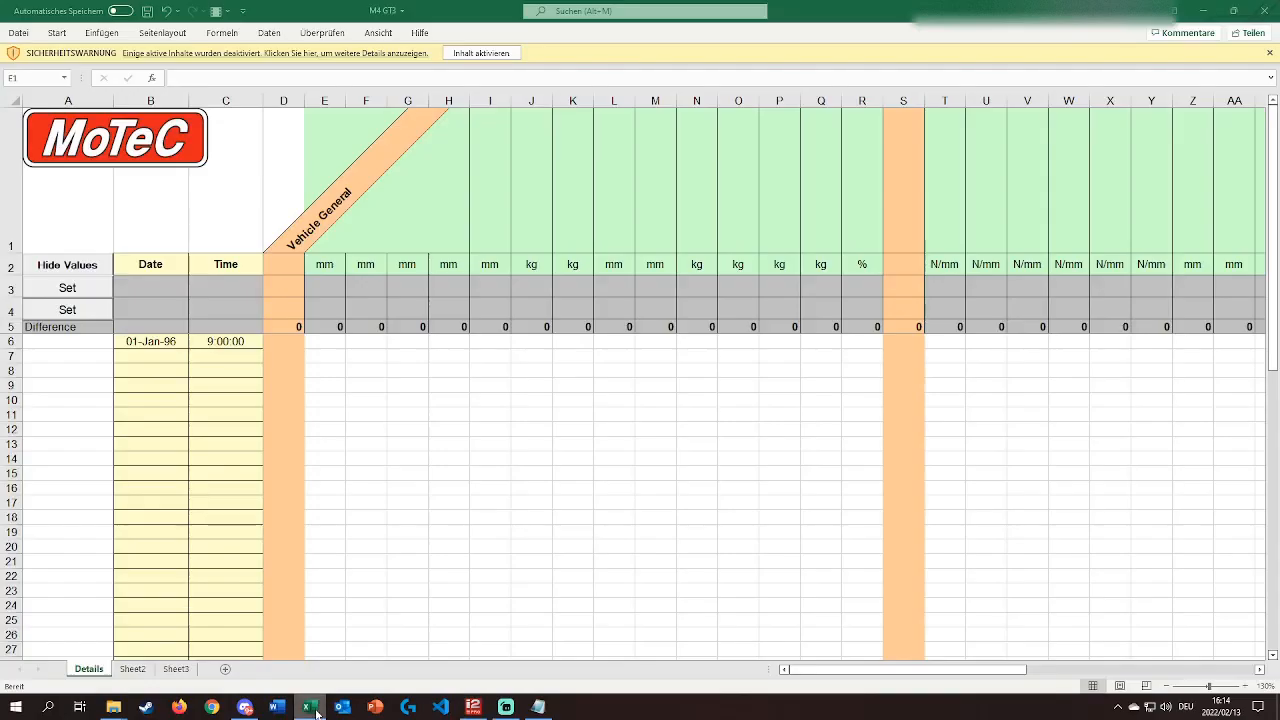
Switch to the M4 GT3 workbook in Excel and paste Ingame RH Front as the header of column E.
click(309, 707)
click(349, 248)
key(ctrl+v)
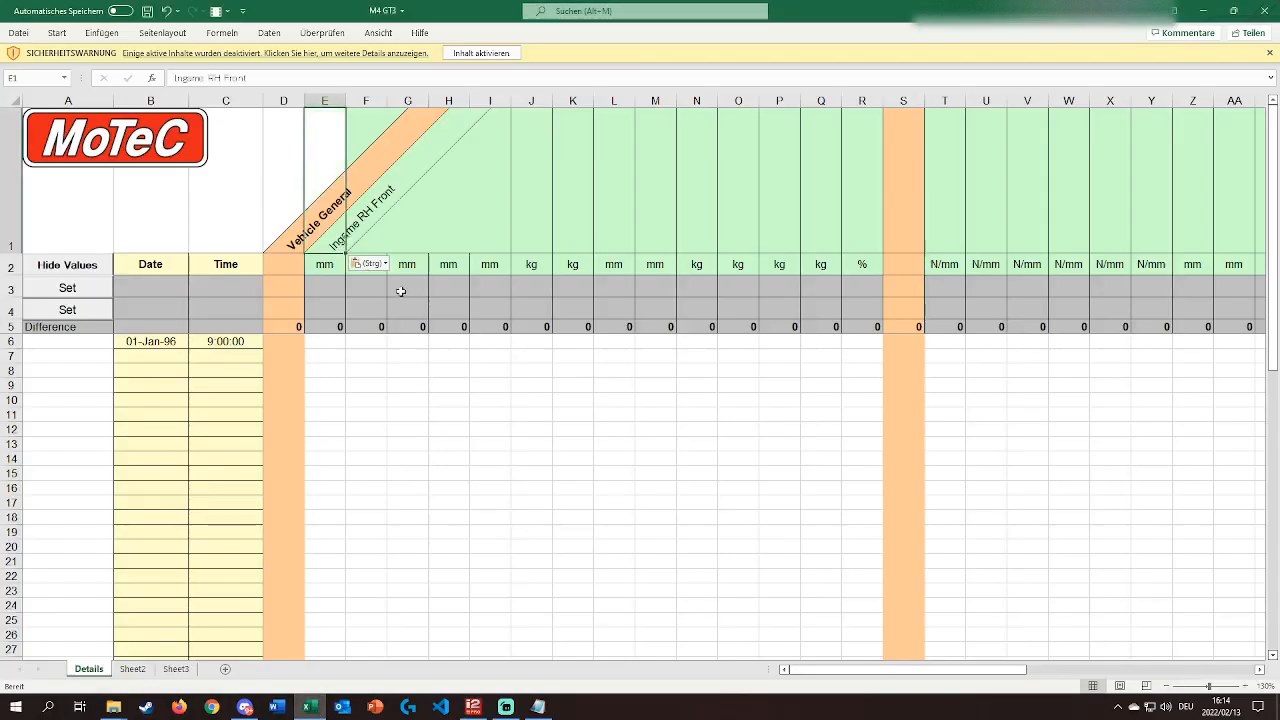
Paste the same channel name into column F's header and change it to Ingame RH Rear.
click(422, 248)
key(ctrl+v)
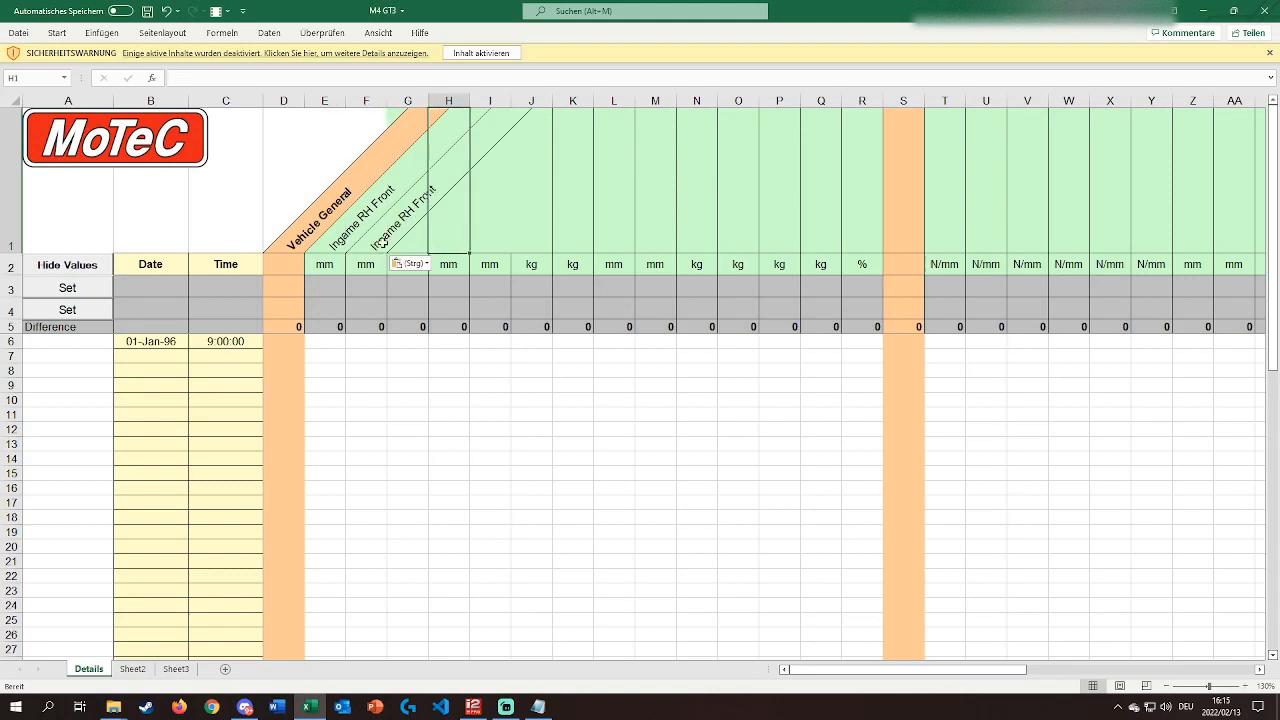
double_click(226, 78)
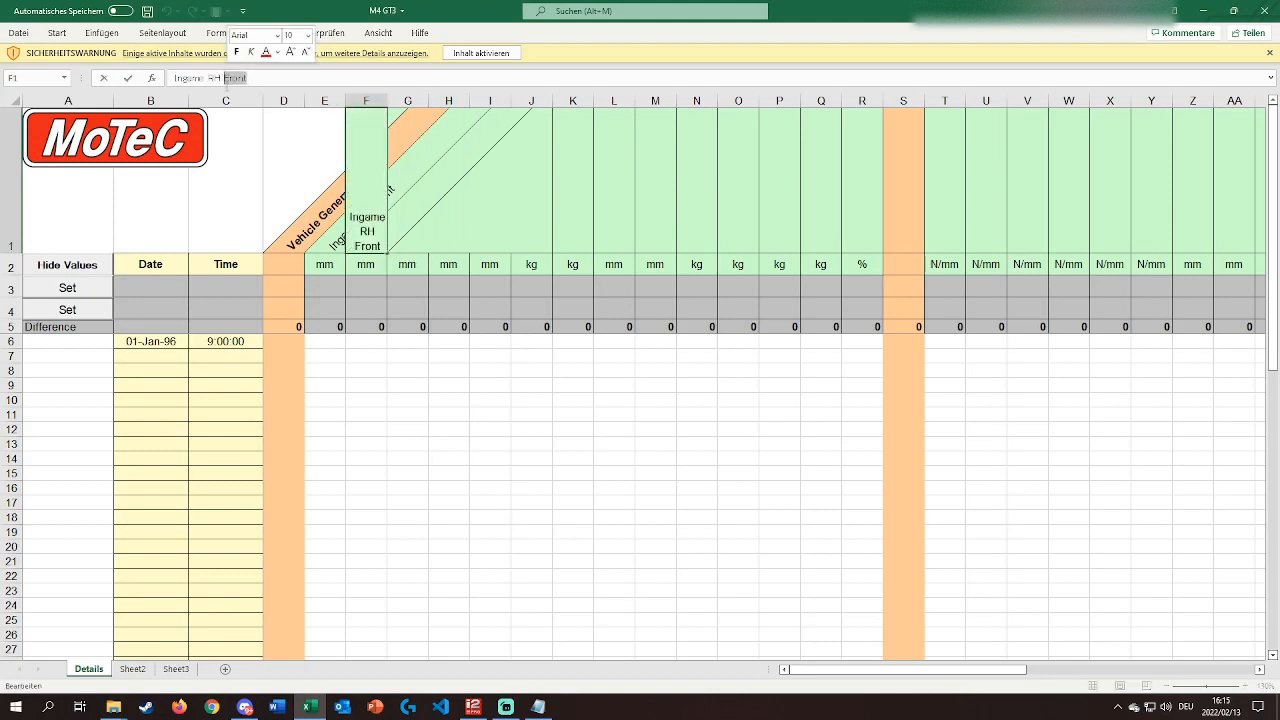
text(Rear)
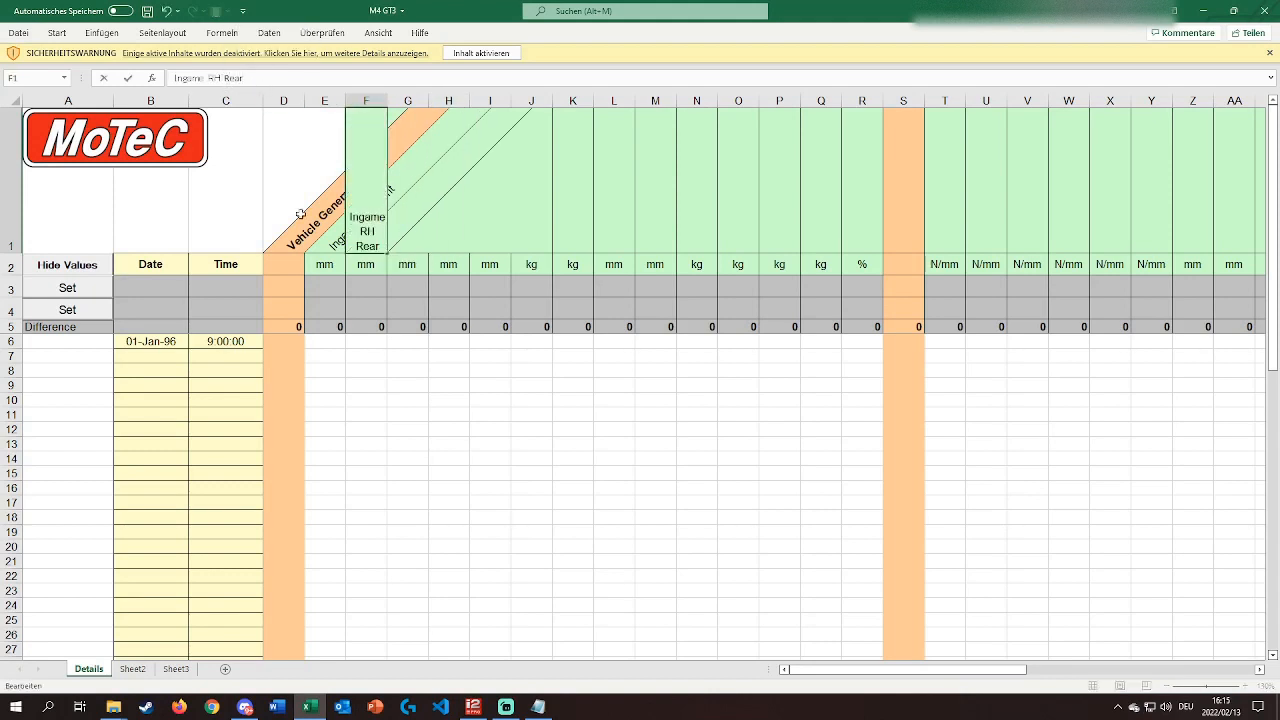
click(450, 400)
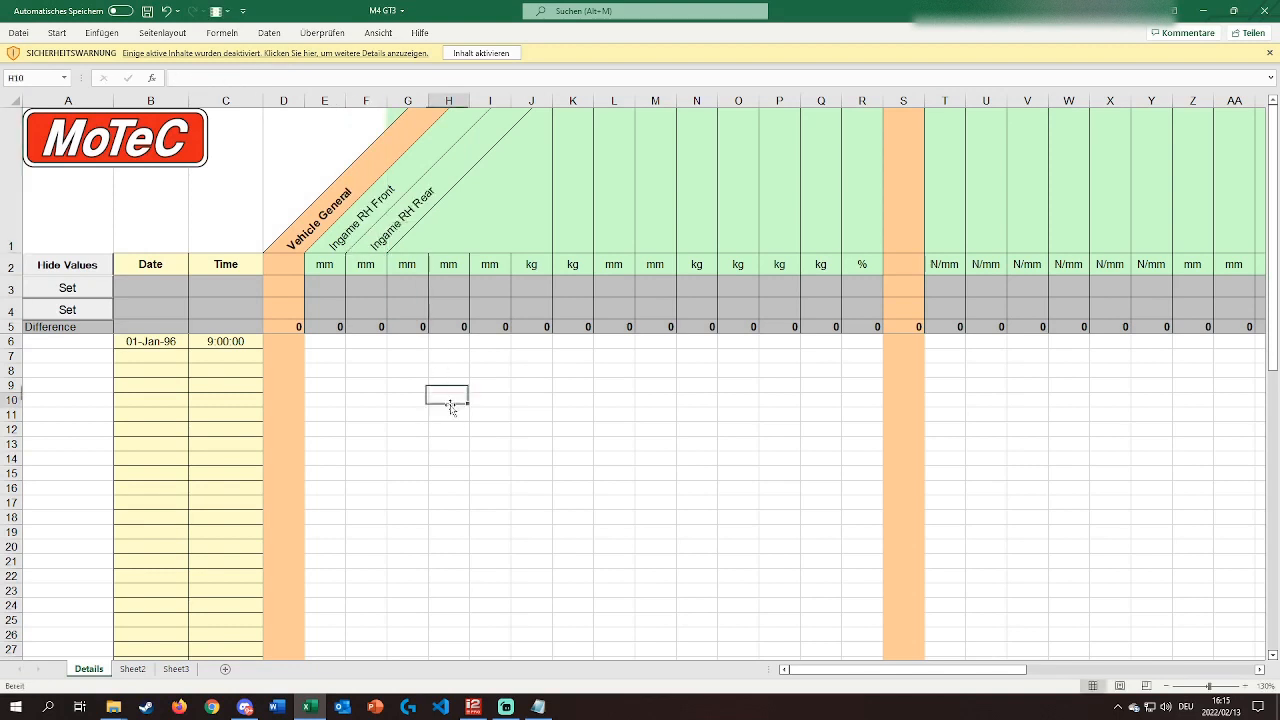
Switch to MoTeC i2 Pro and examine which channels the Rake in mm math expression on the Rake worksheet uses.
click(419, 236)
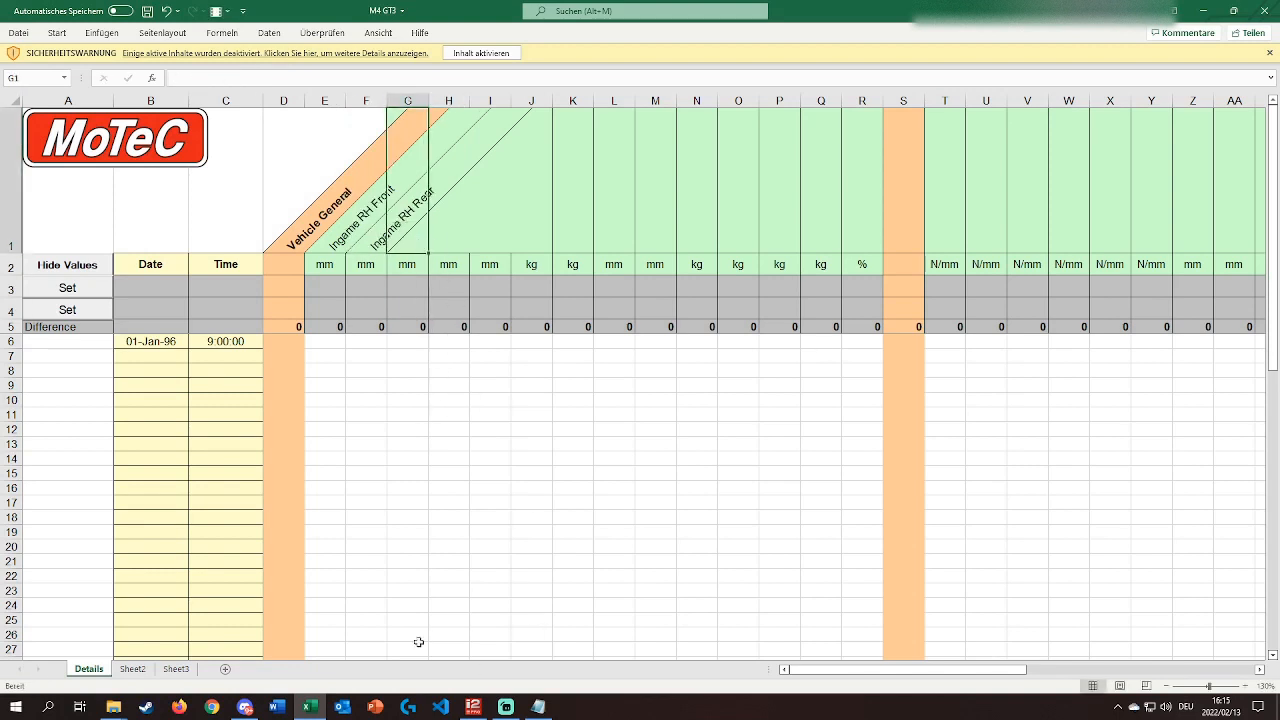
click(474, 706)
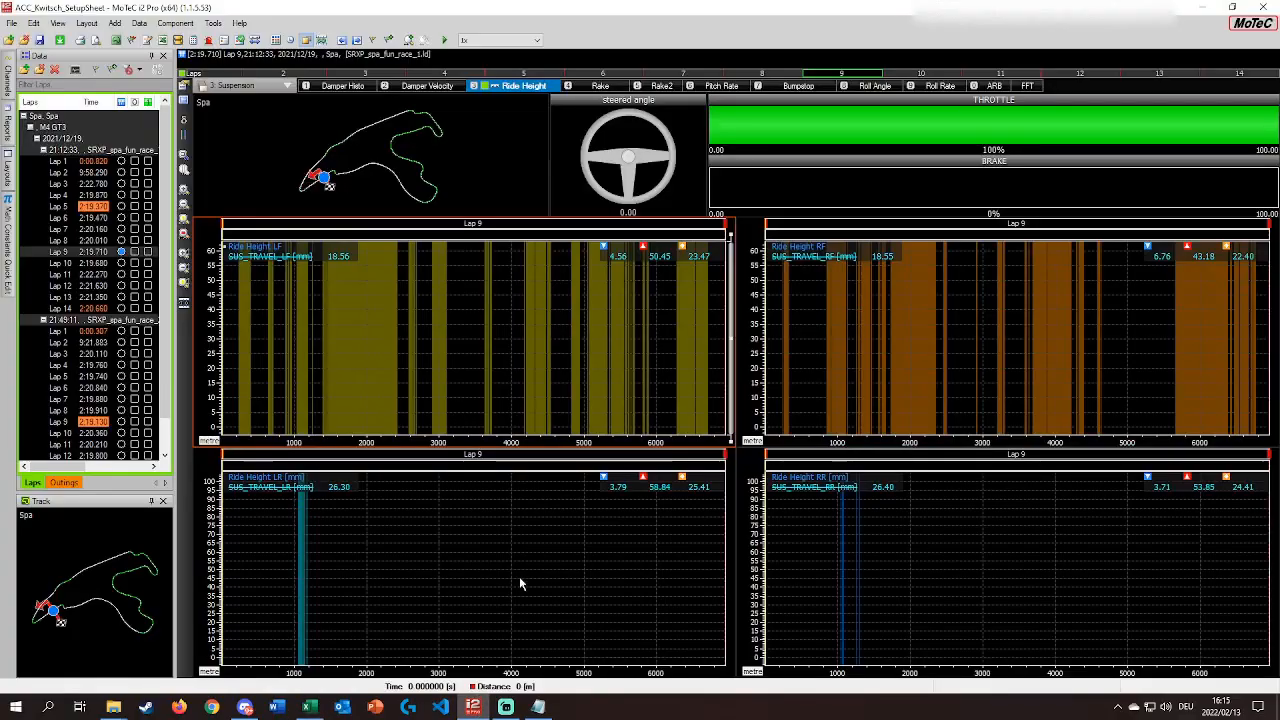
click(600, 86)
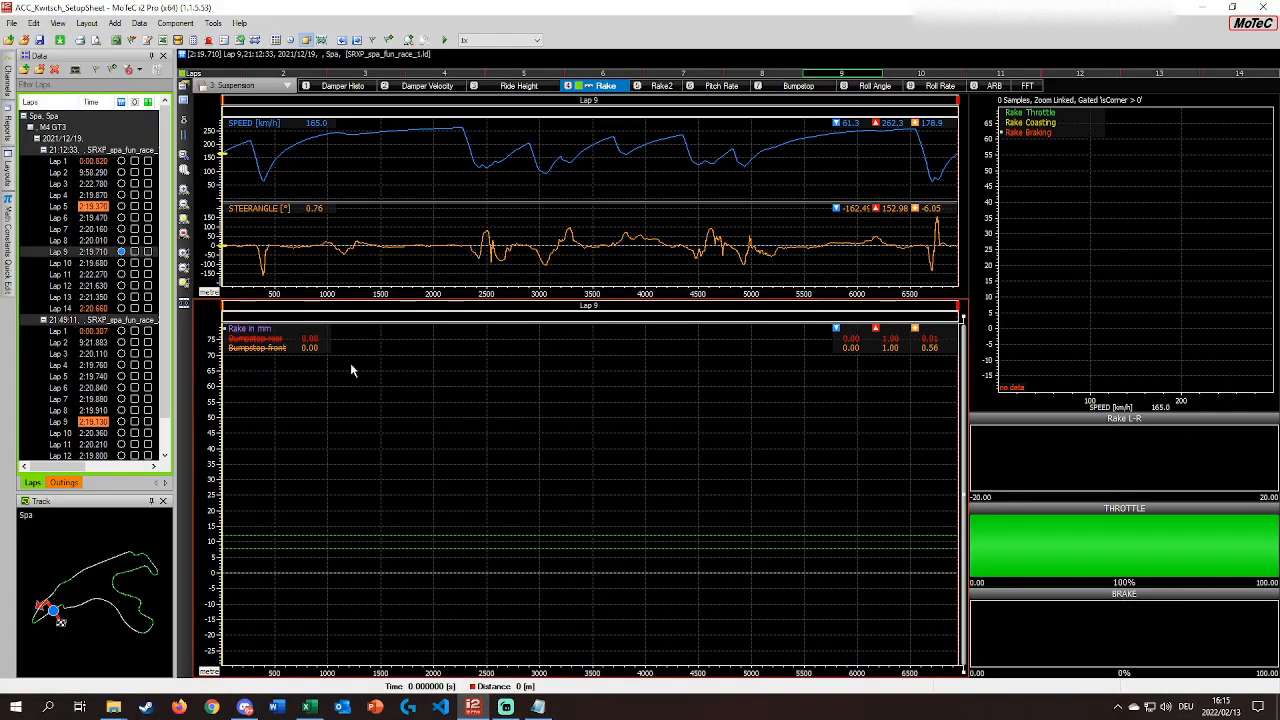
right_click(263, 332)
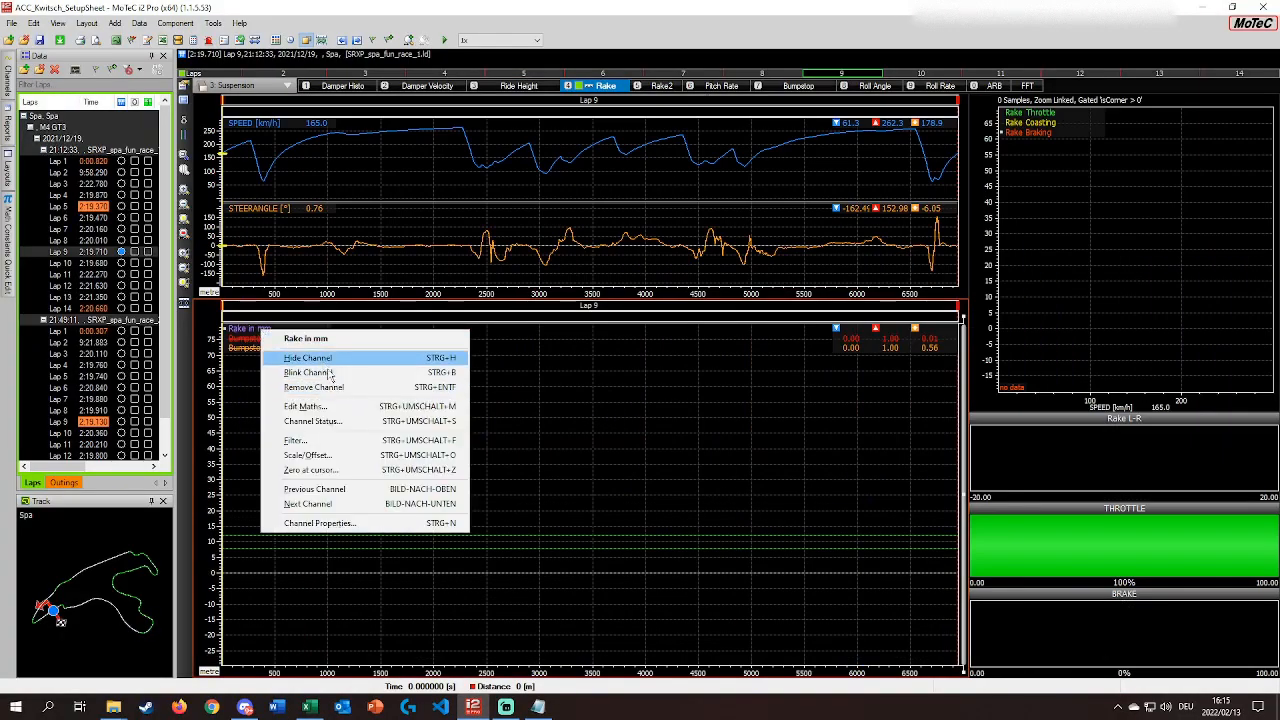
click(447, 404)
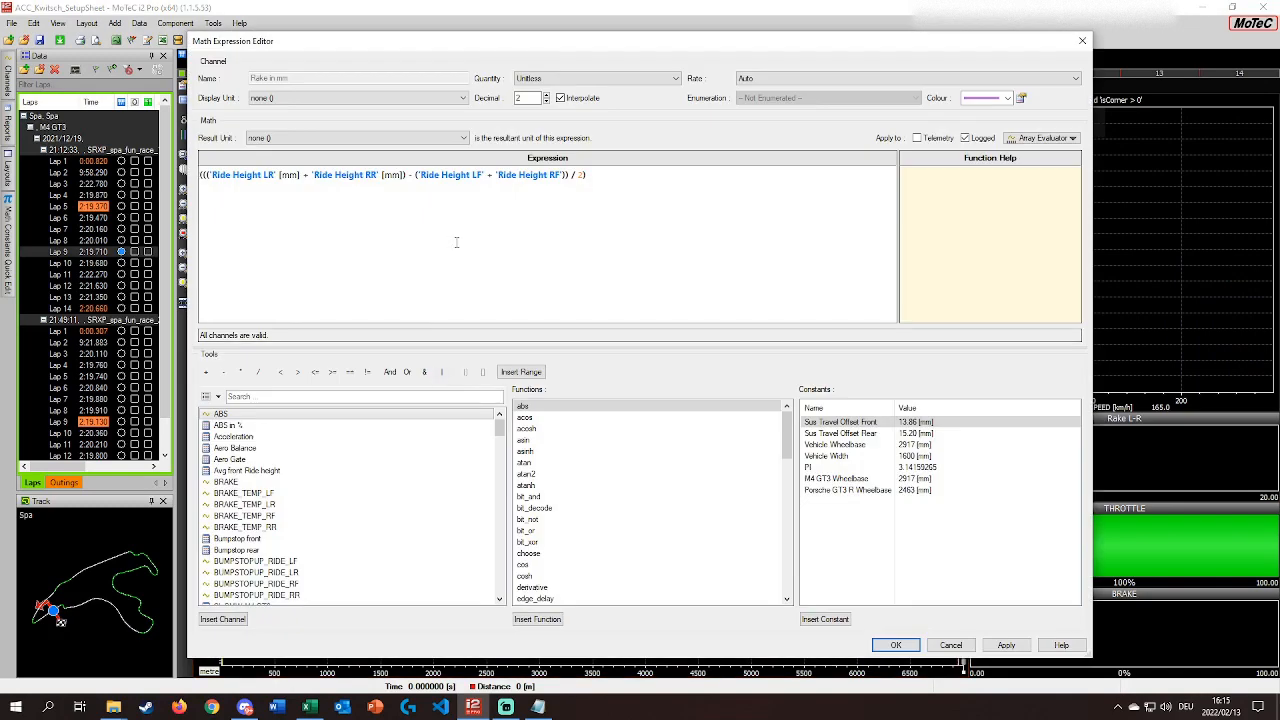
click(1082, 40)
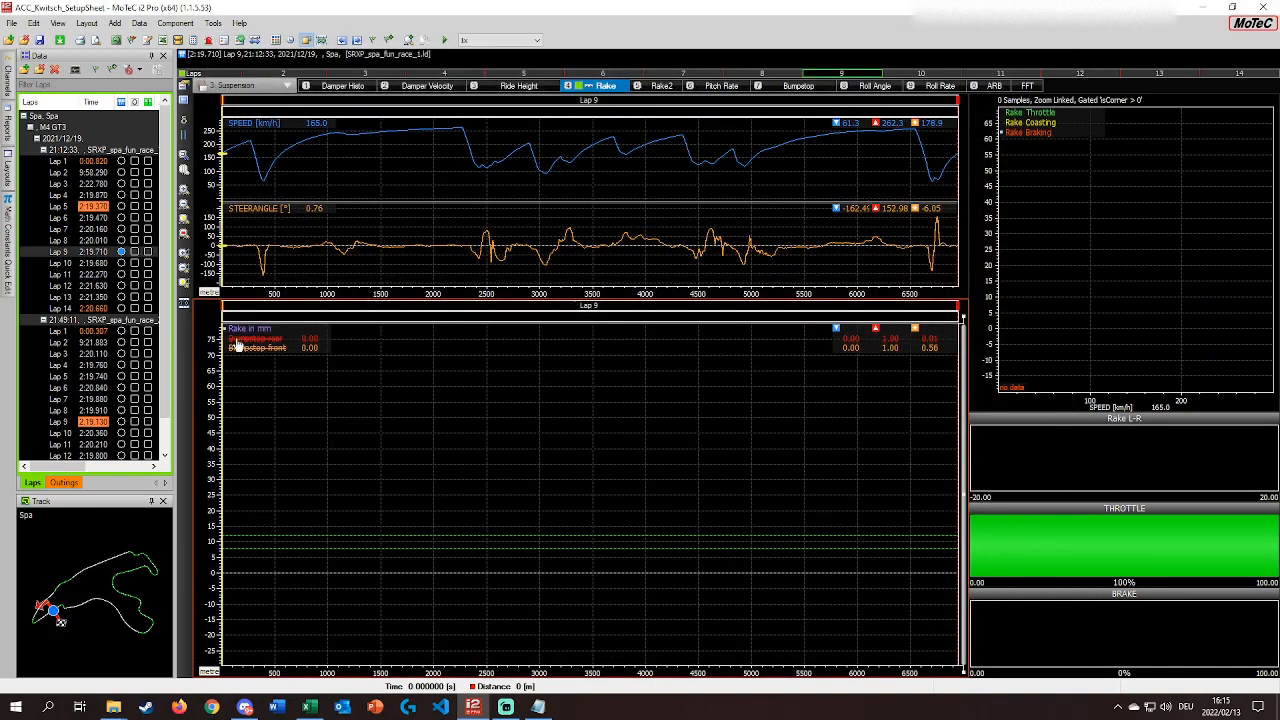
Copy the channel name Rake Offset Adjustment from the Ride Height LR math expression on the Ride Height worksheet, leaving the expression unedited.
click(519, 88)
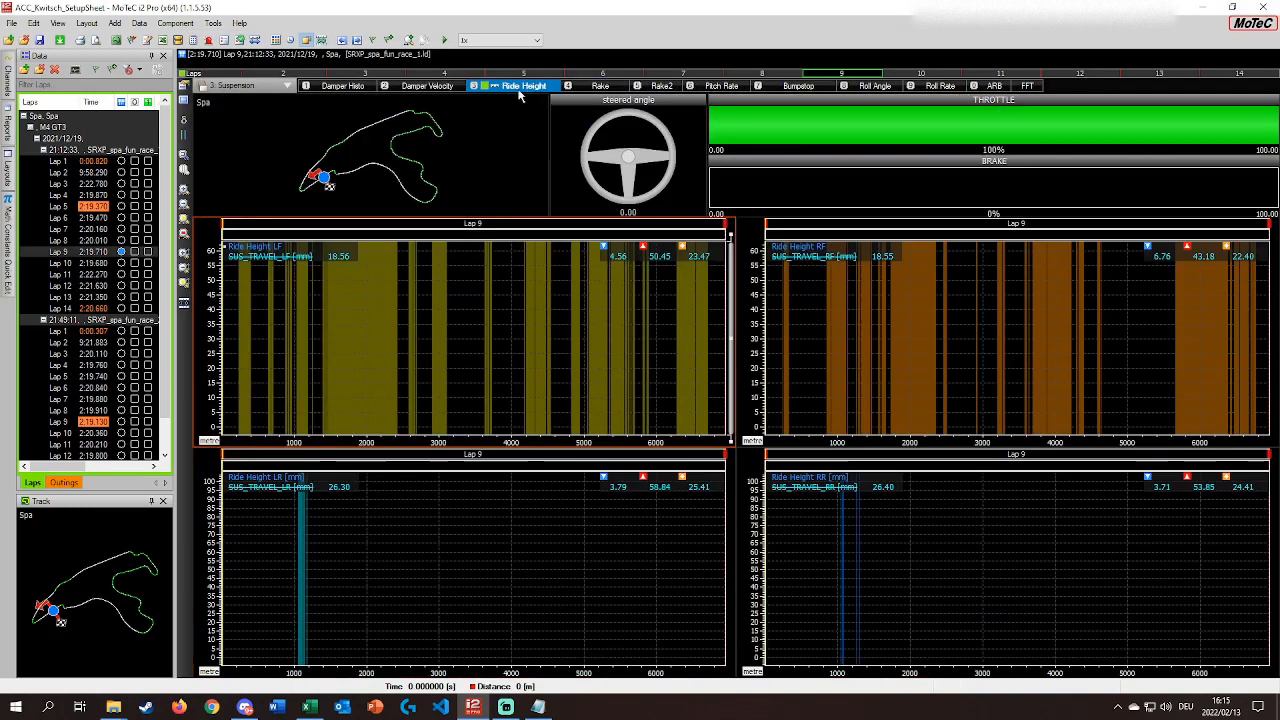
right_click(257, 250)
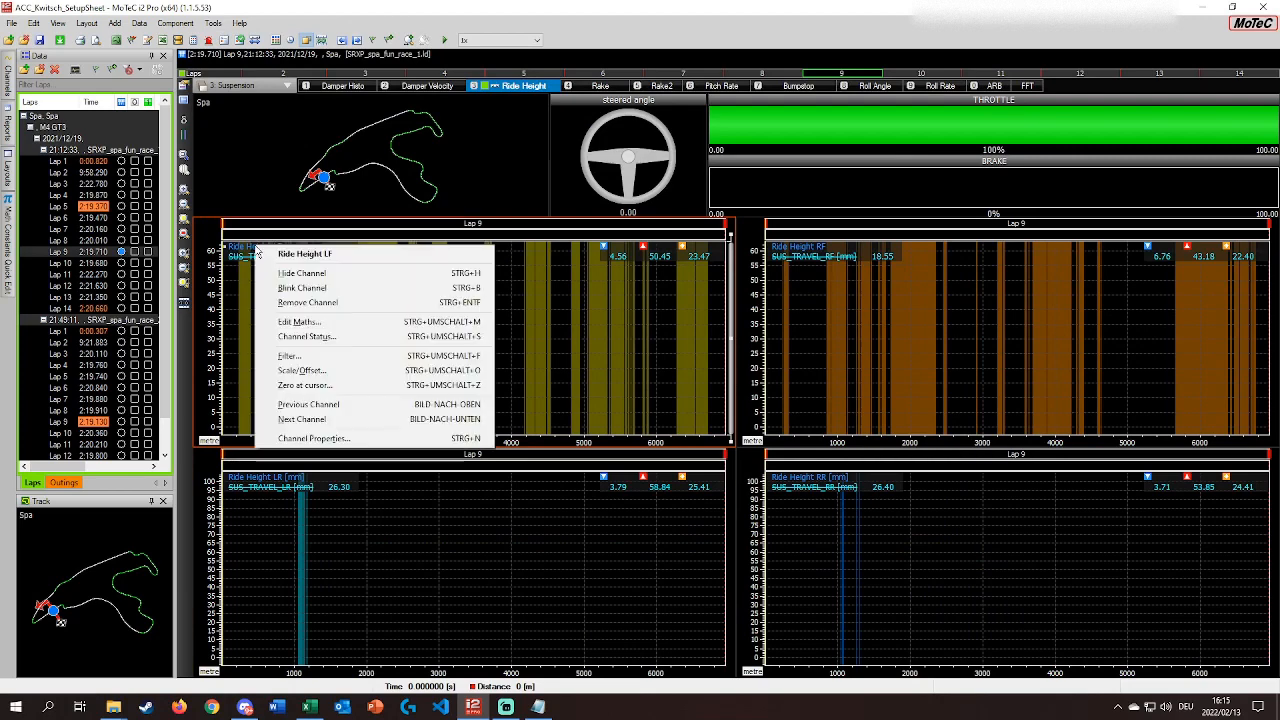
click(262, 478)
right_click(258, 479)
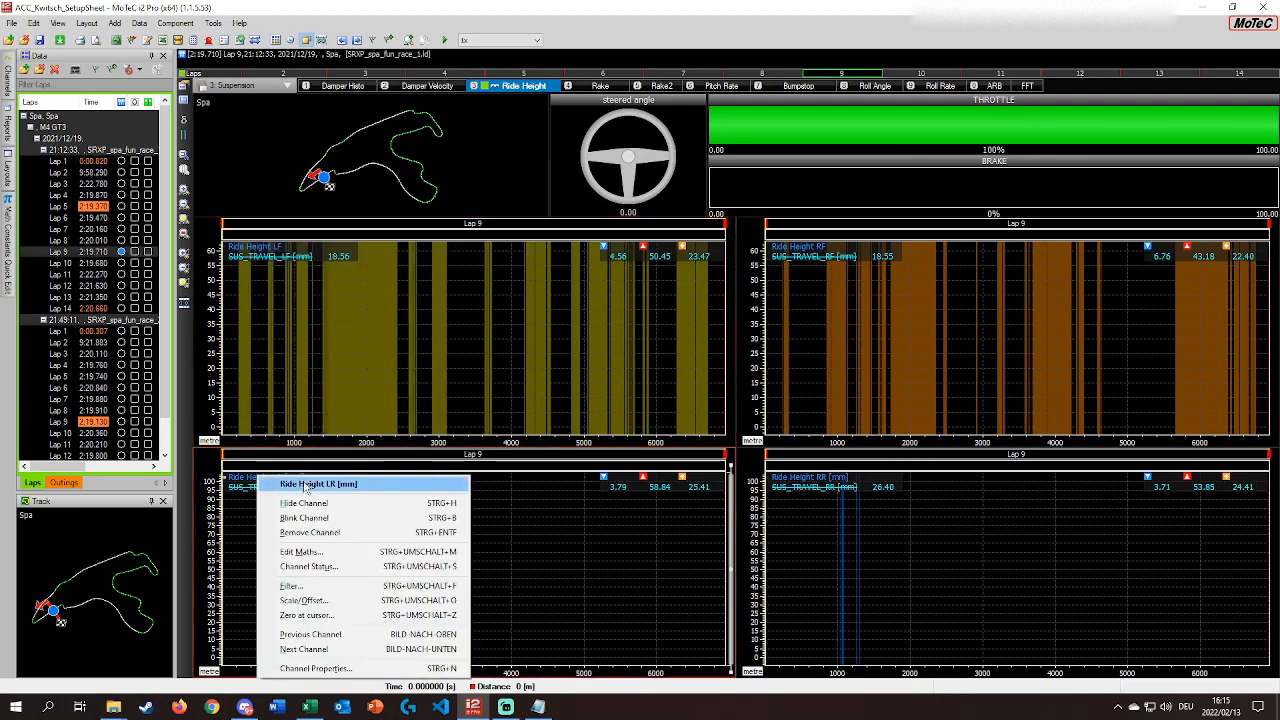
click(312, 552)
drag(410, 175, 510, 182)
key(ctrl+c)
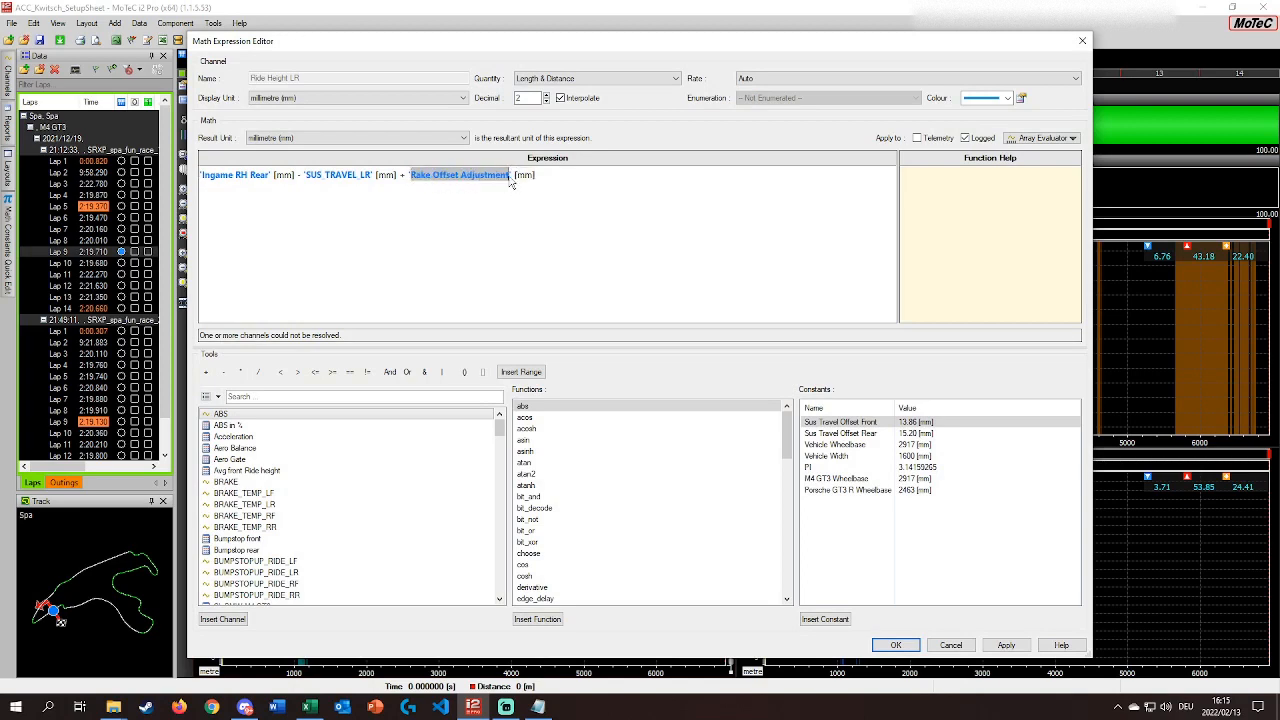
click(1082, 40)
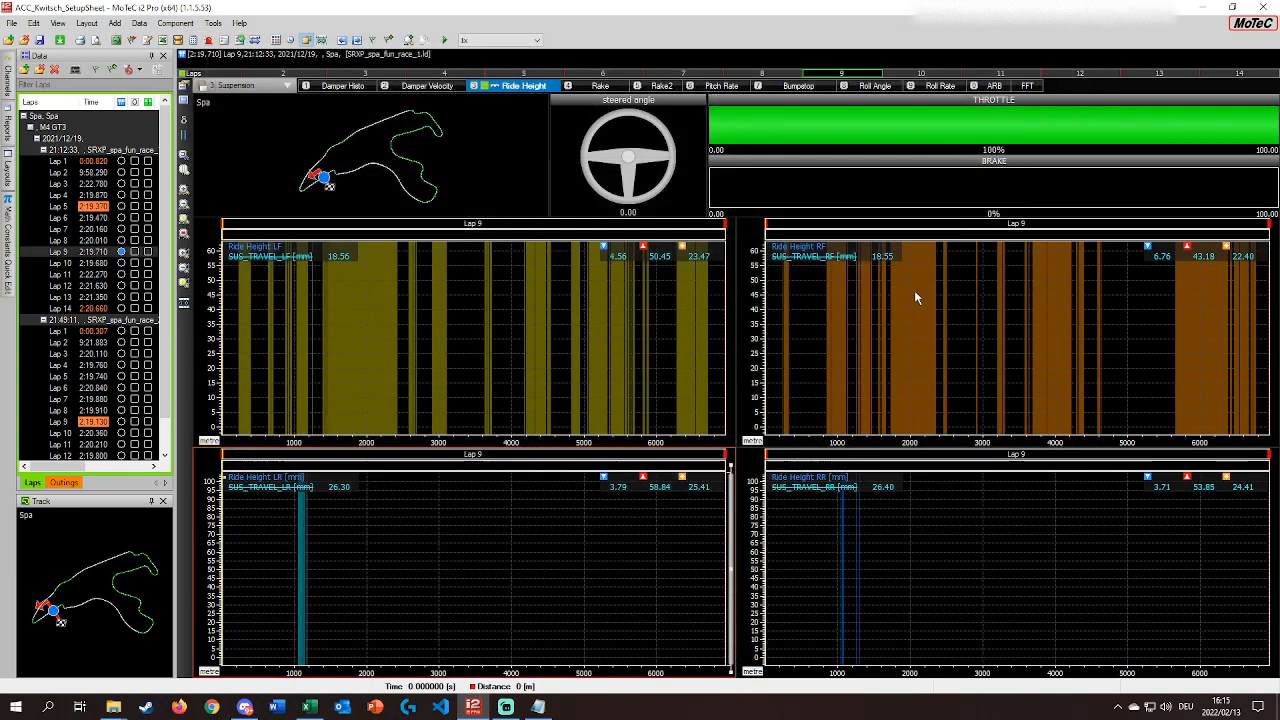
Switch to the M4 GT3 workbook in Excel and paste Rake Offset Adjustment as the header of column G.
click(311, 707)
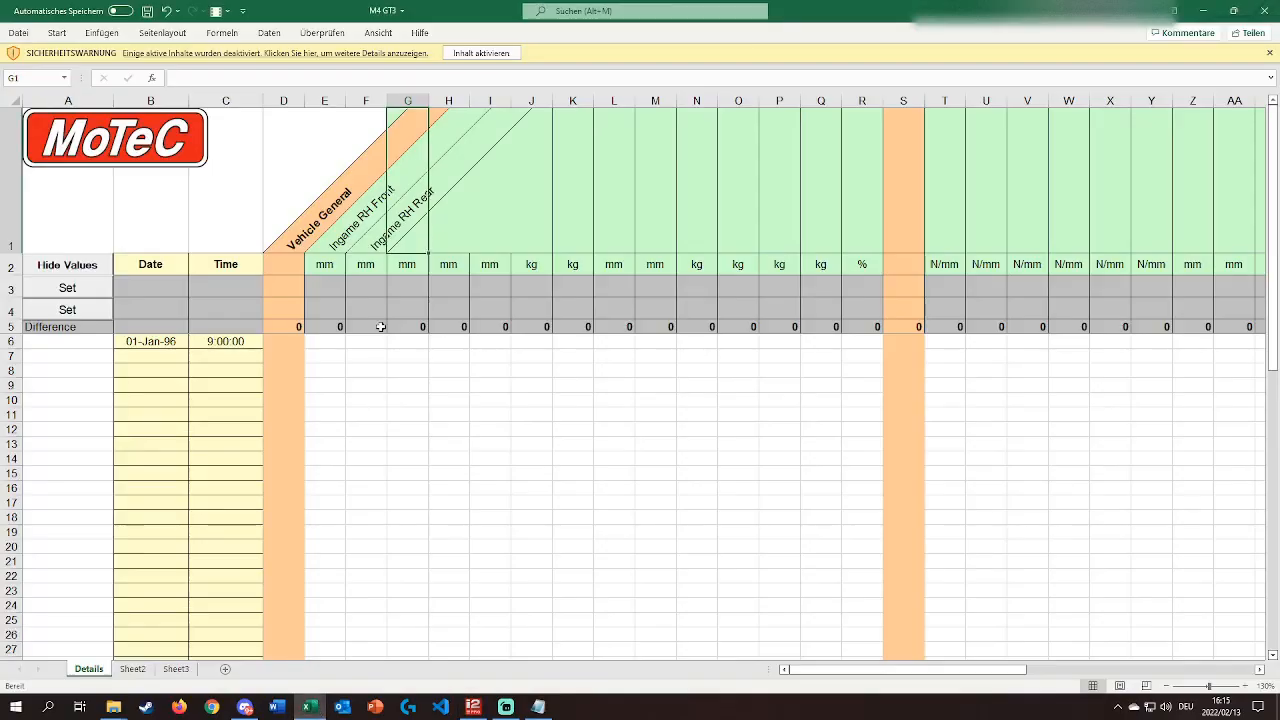
key(ctrl+v)
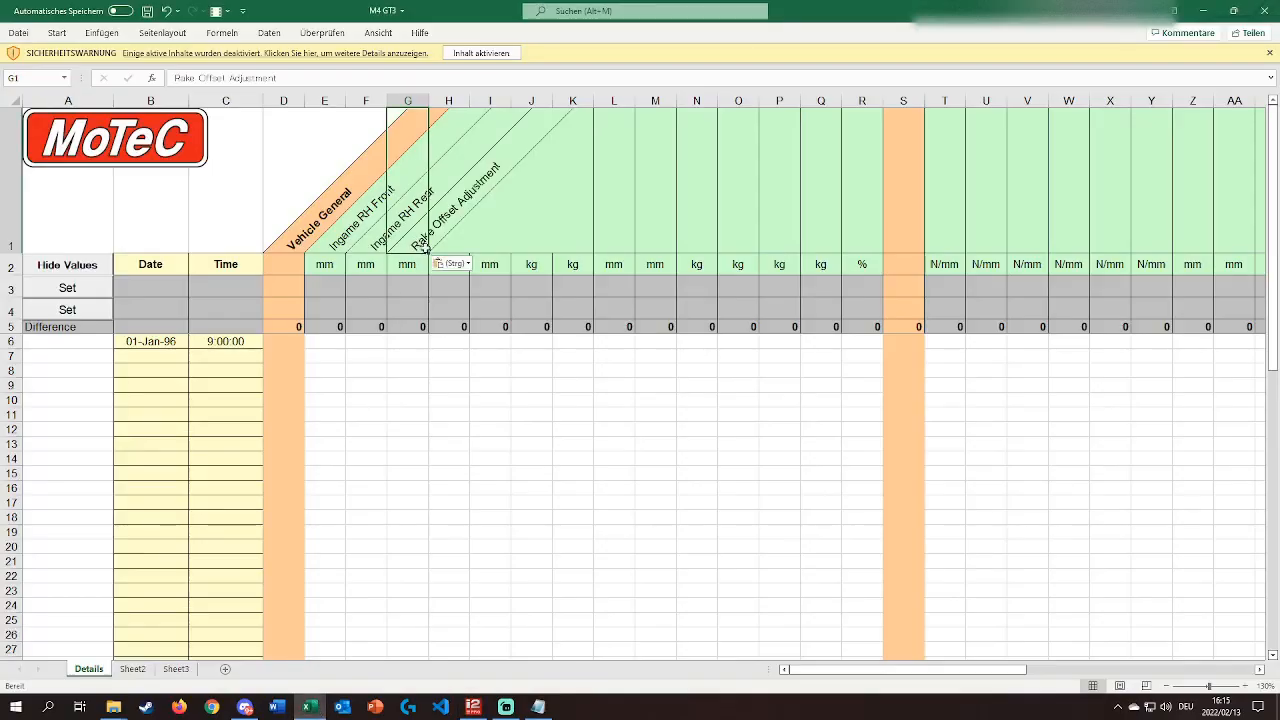
click(485, 466)
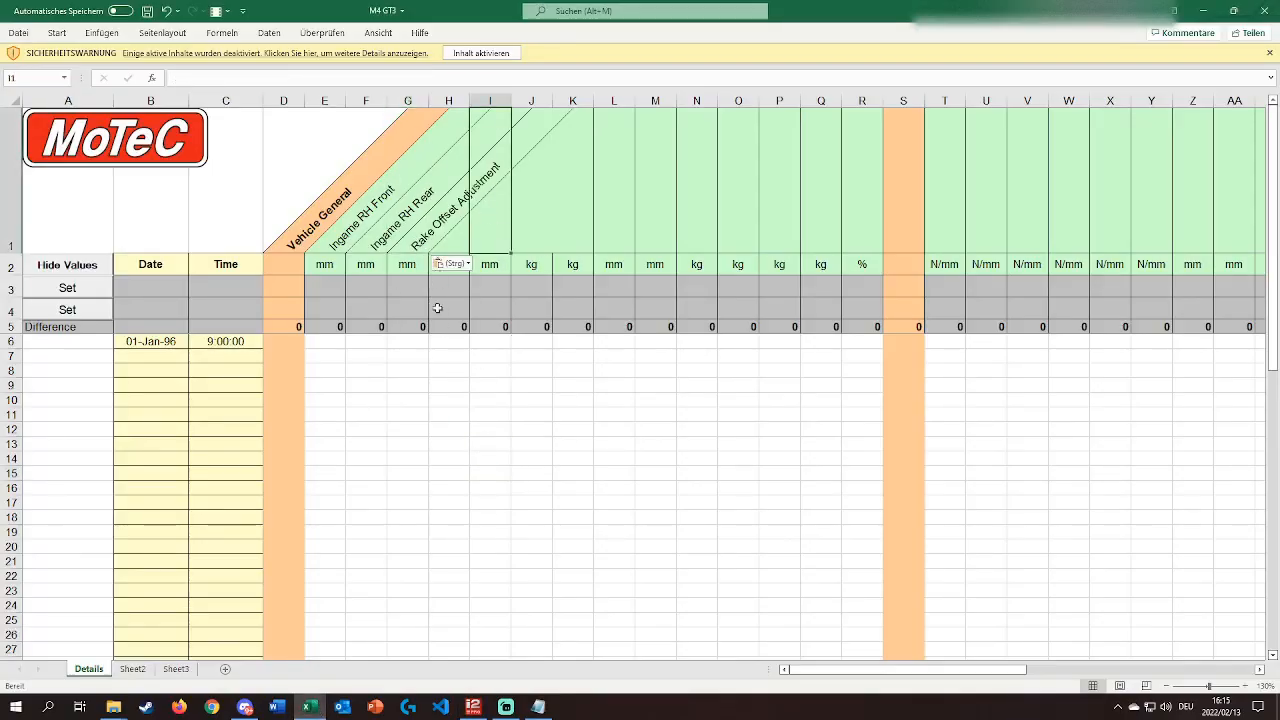
In MoTeC i2 Pro, copy the channel name Wheelrate front from the Sus load front math expression on the Aero workbook's Sus Force worksheet.
click(462, 238)
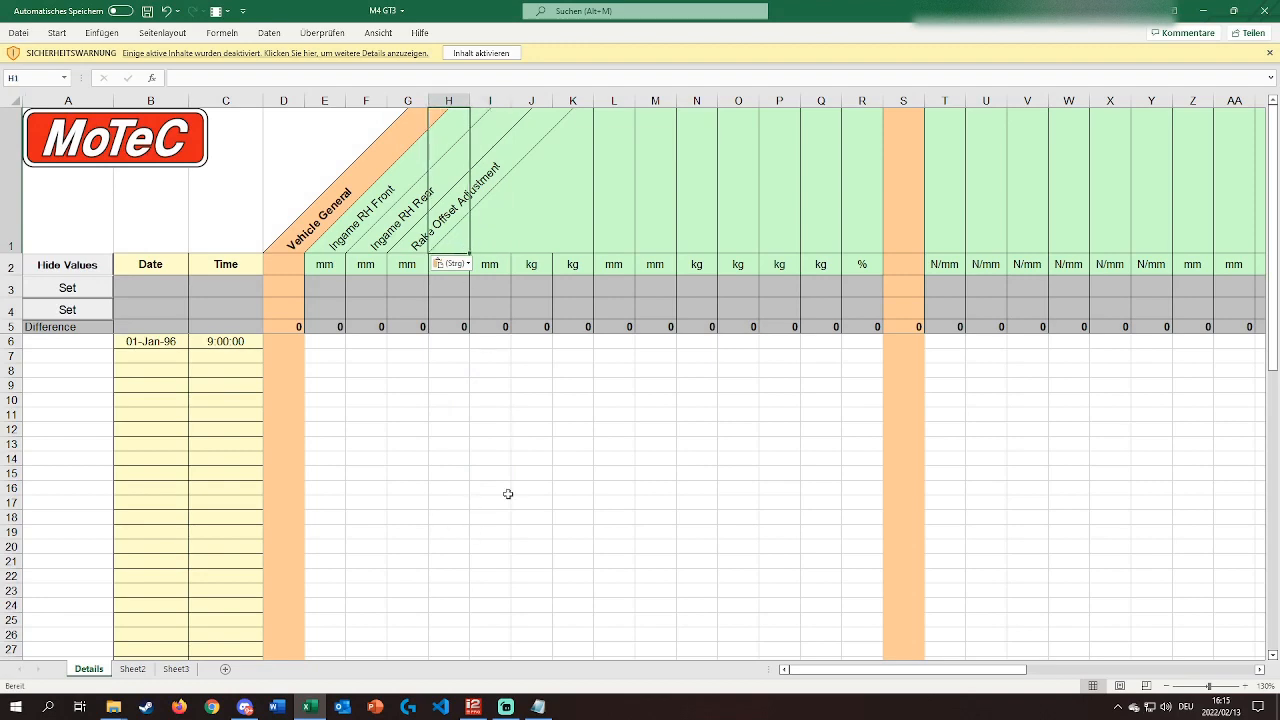
click(476, 707)
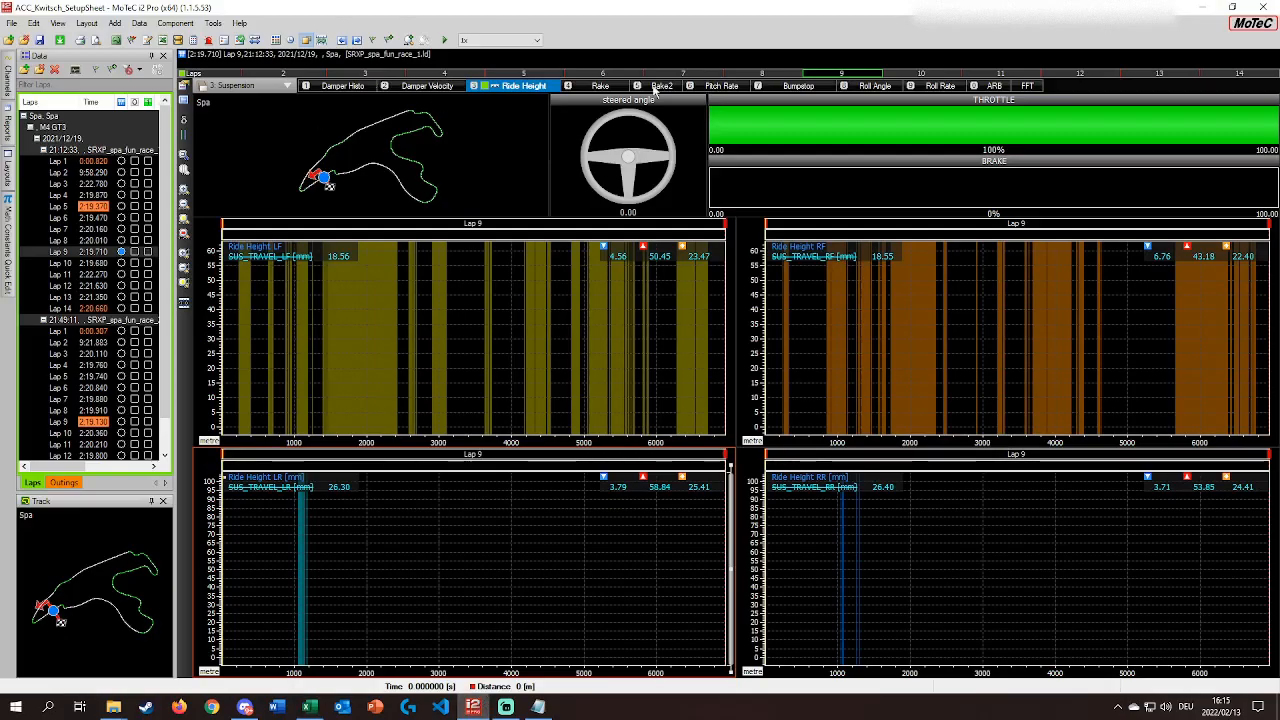
click(265, 85)
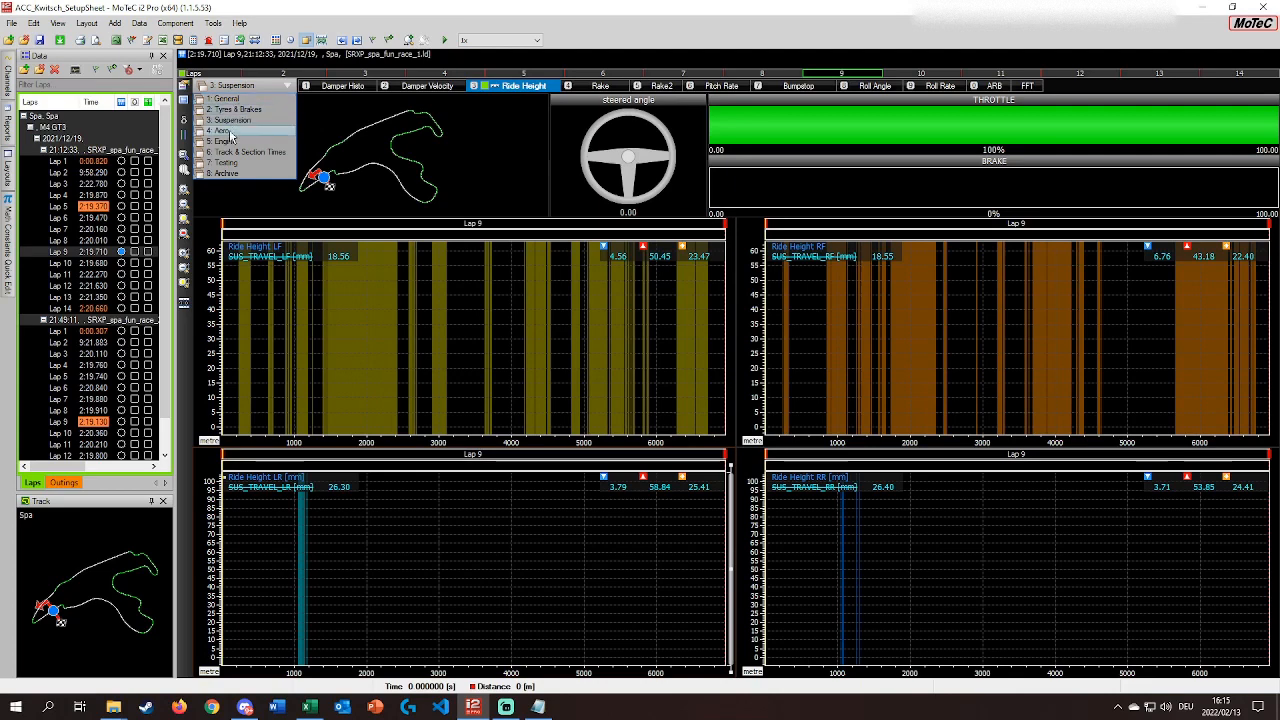
click(235, 130)
click(337, 85)
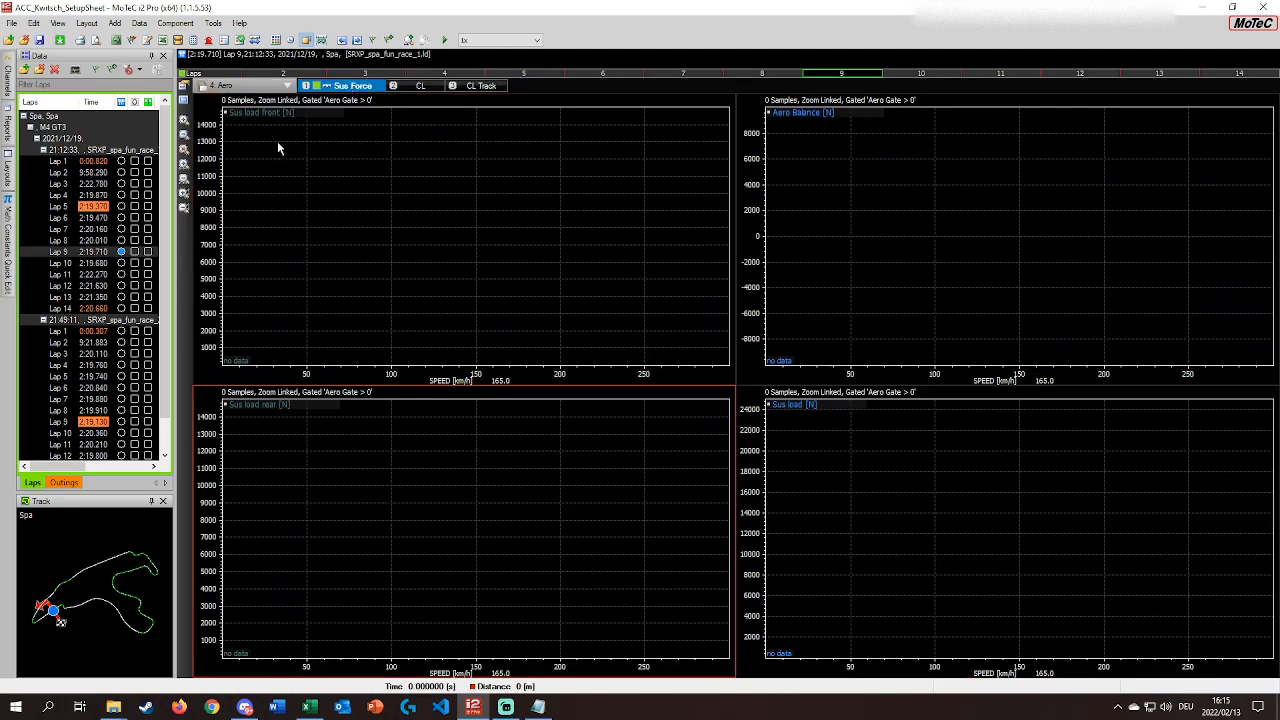
right_click(258, 113)
click(318, 173)
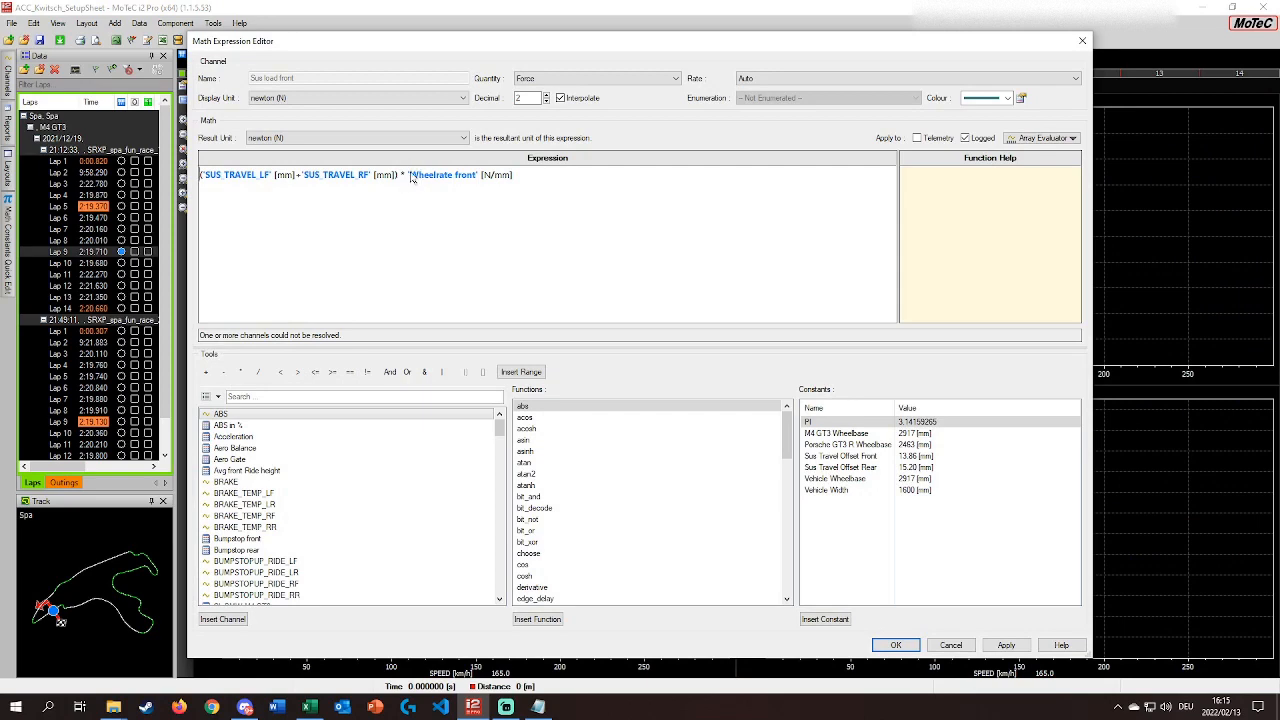
drag(411, 177, 478, 180)
key(ctrl+c)
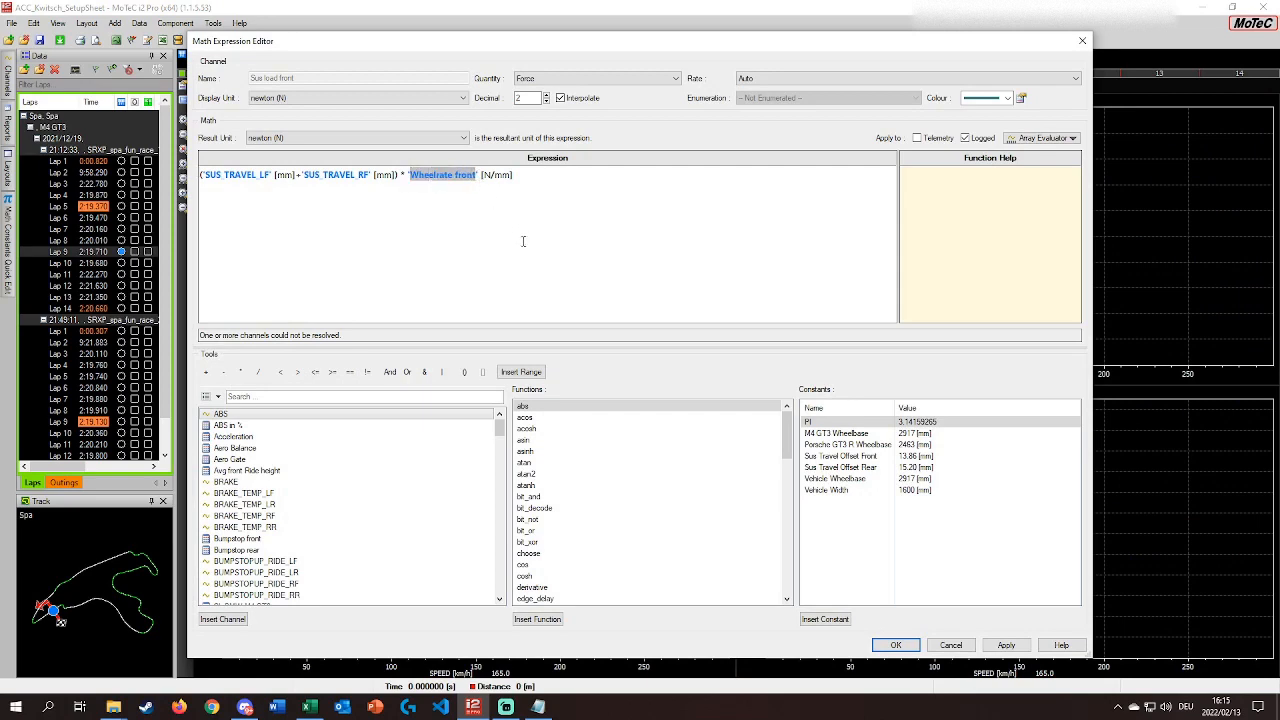
click(1082, 40)
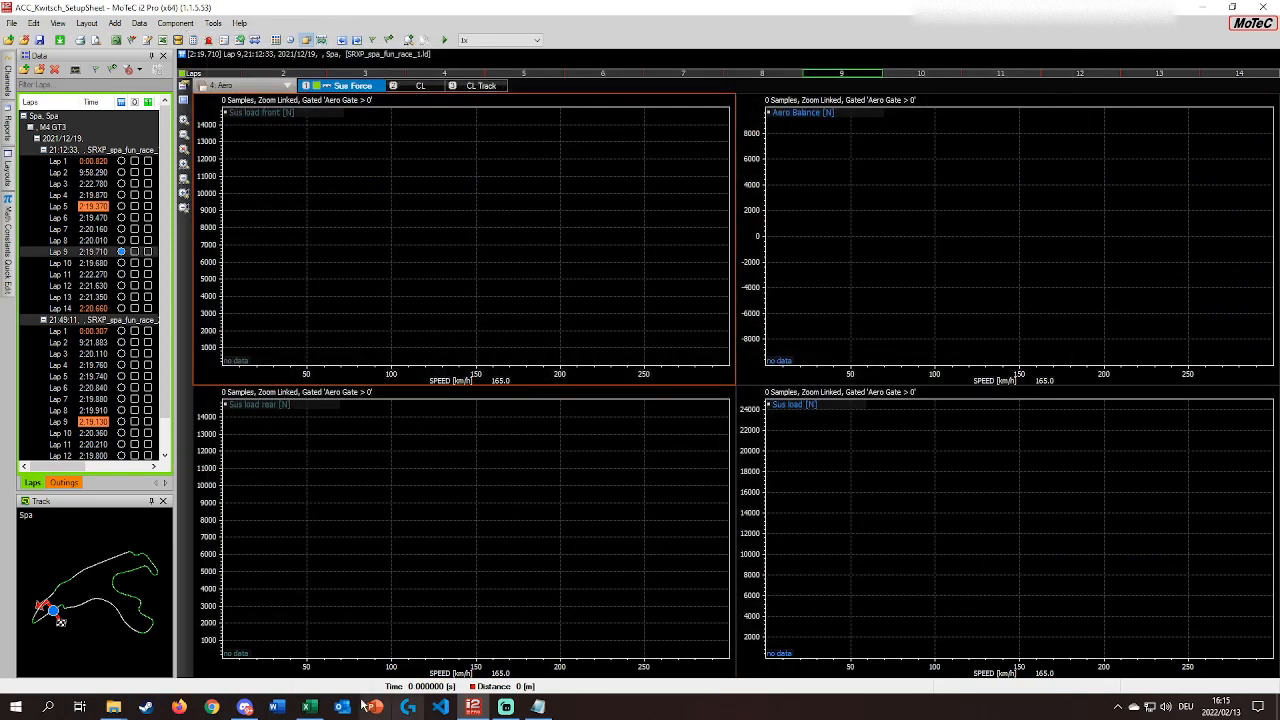
Return to the M4 GT3 workbook in Excel and paste Wheelrate front as the header of column H.
click(309, 707)
click(488, 238)
key(ctrl+v)
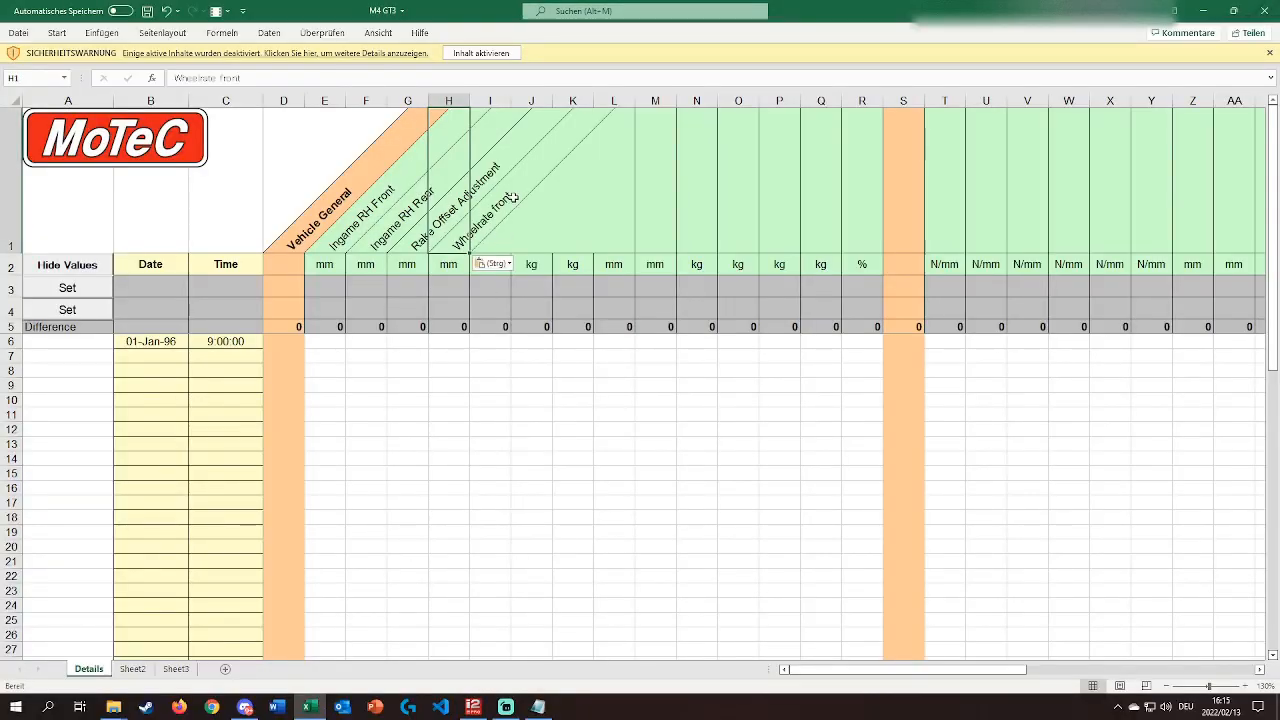
Paste the same channel name into column I's header and change it to Wheelrate rear.
click(548, 205)
key(ctrl+v)
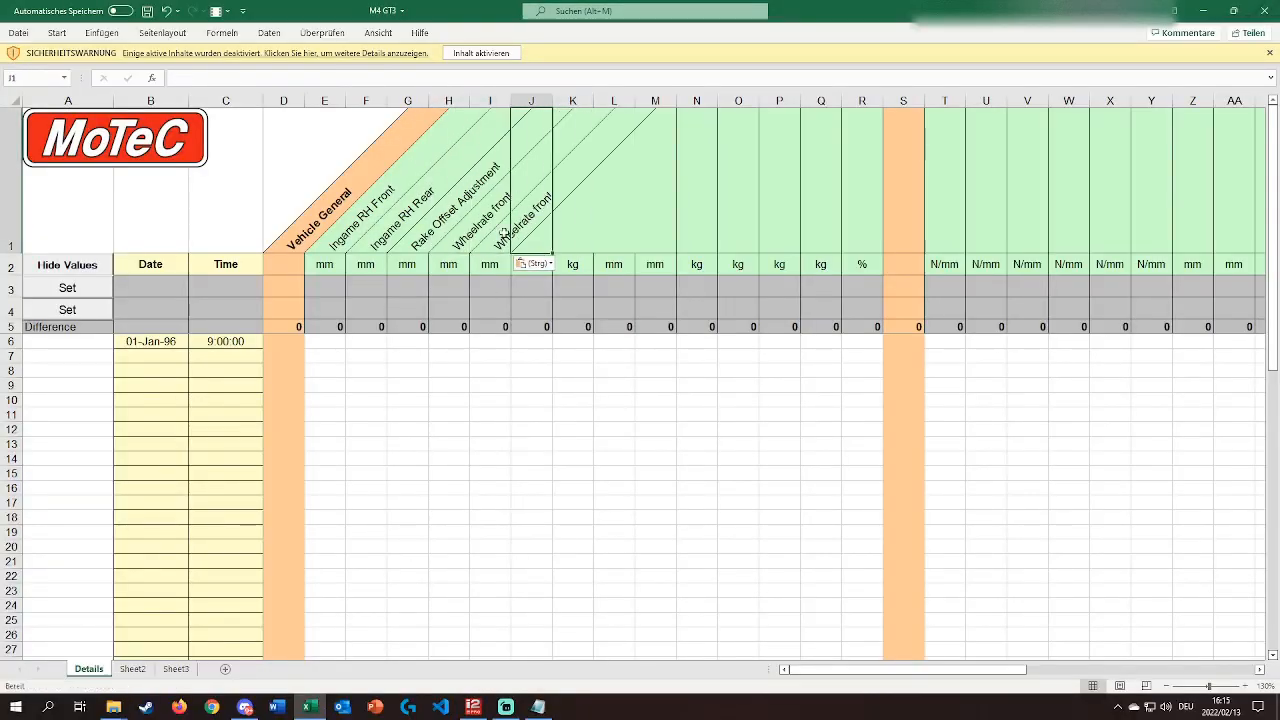
click(245, 78)
double_click(230, 78)
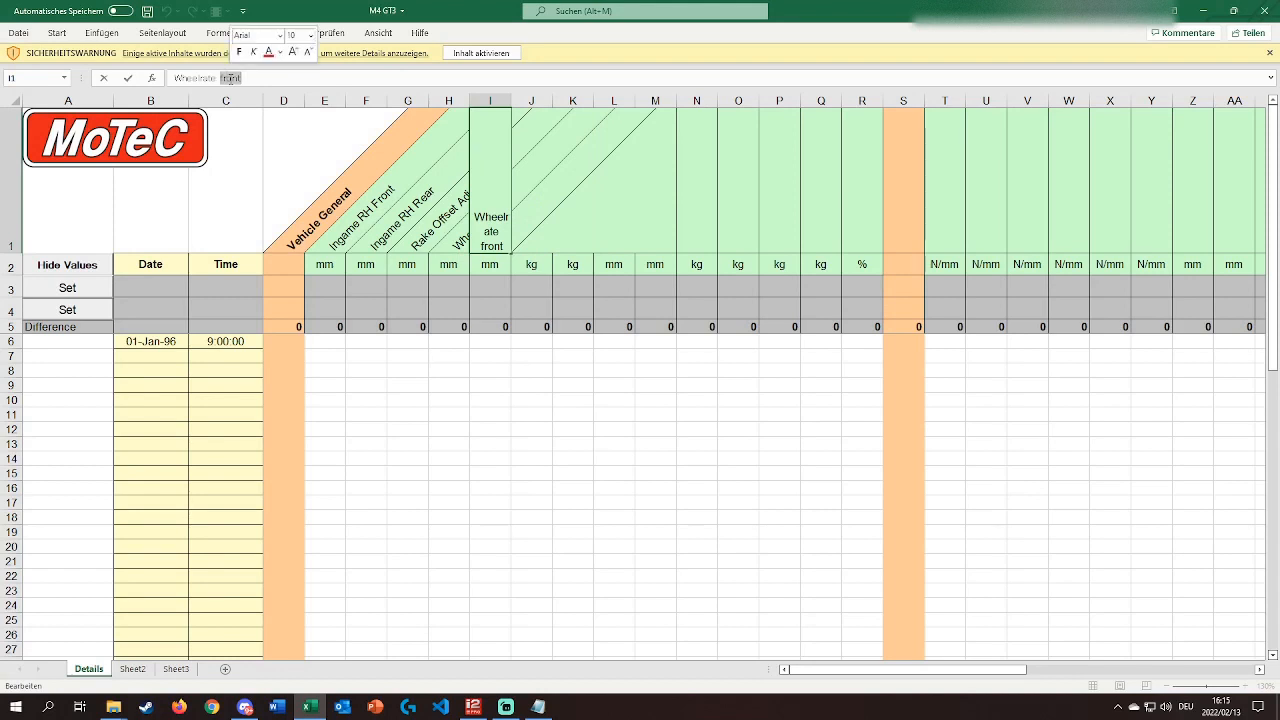
text(rear)
click(478, 384)
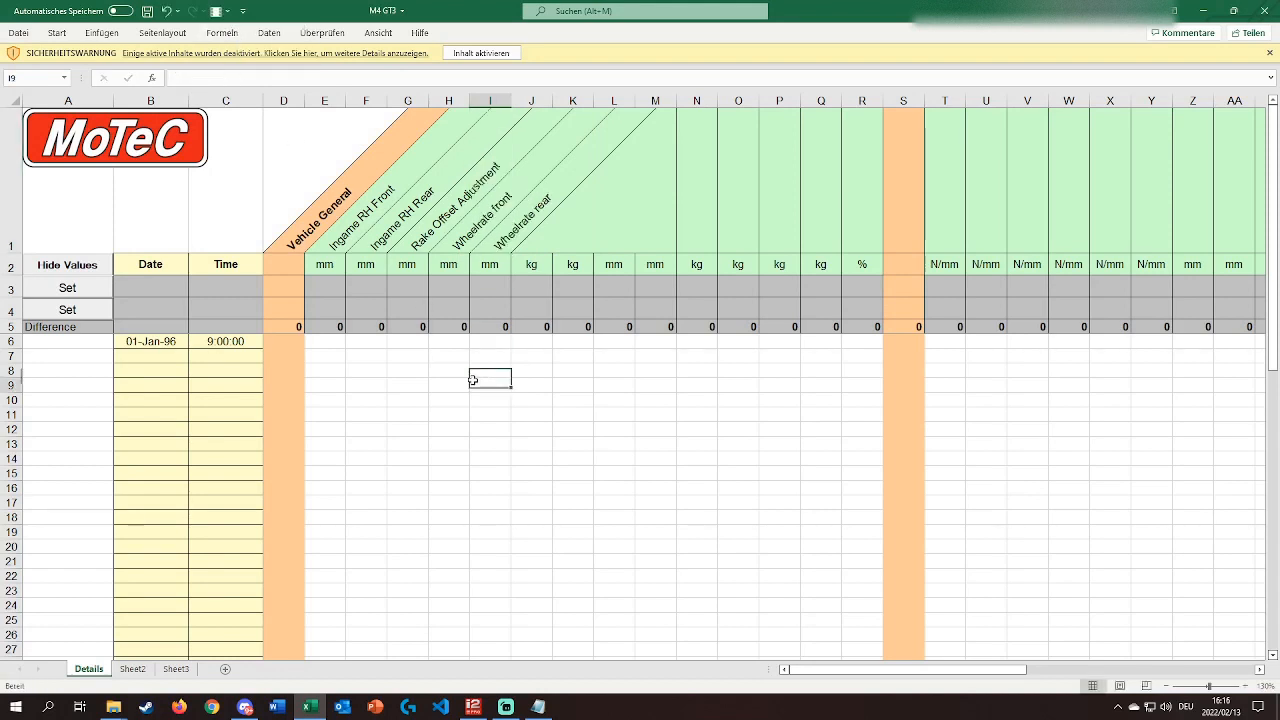
Check the units in row 2 beneath the ride height, rake offset and front wheelrate headers.
click(330, 266)
click(360, 266)
click(405, 266)
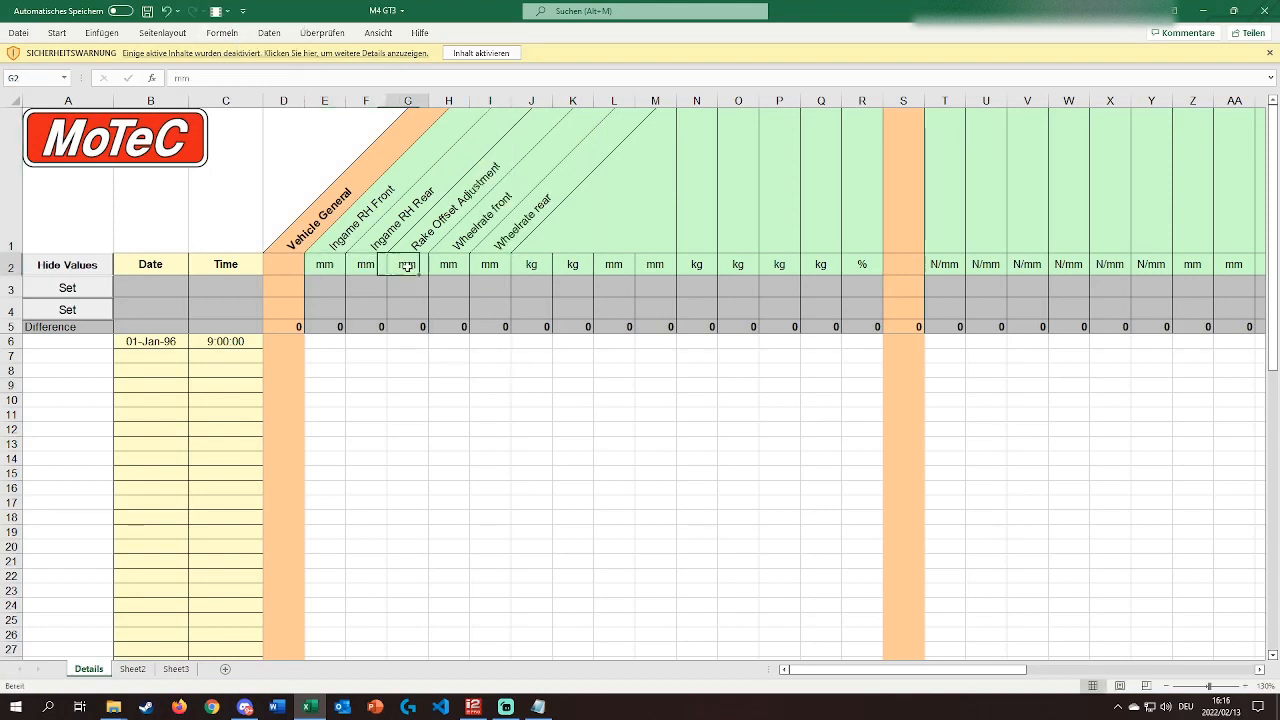
click(440, 264)
click(324, 264)
click(365, 264)
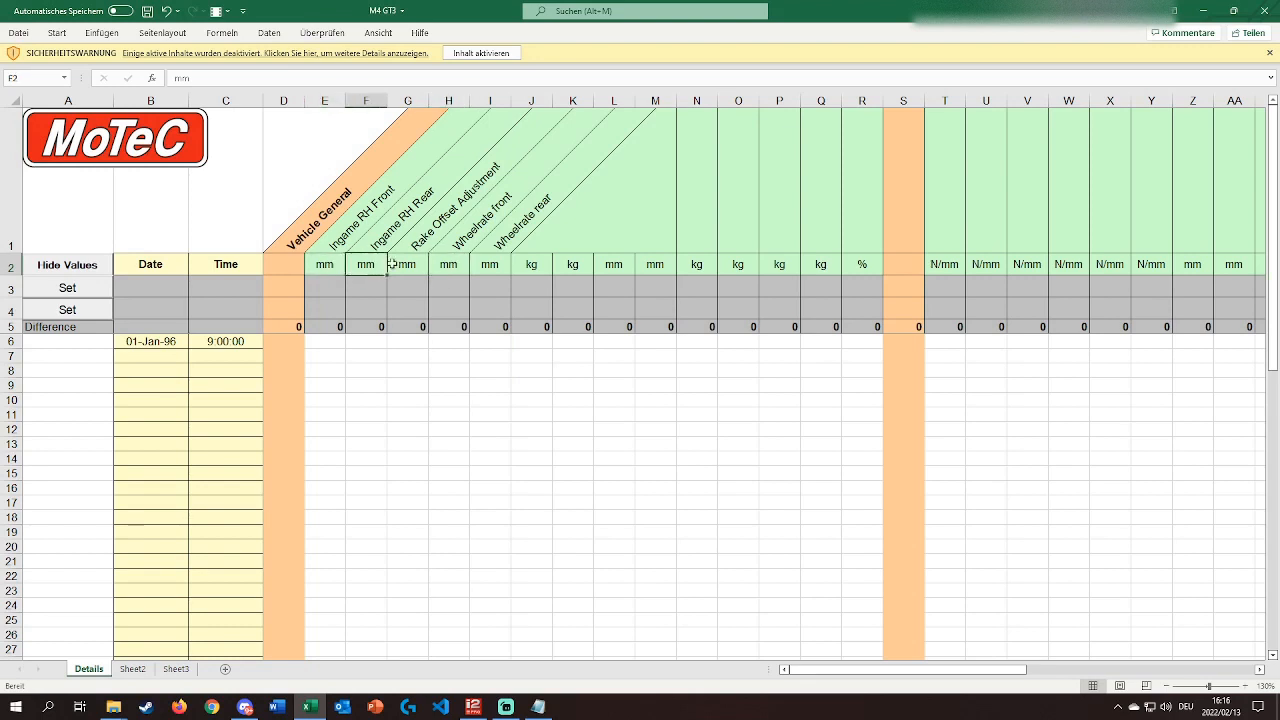
click(420, 264)
click(442, 264)
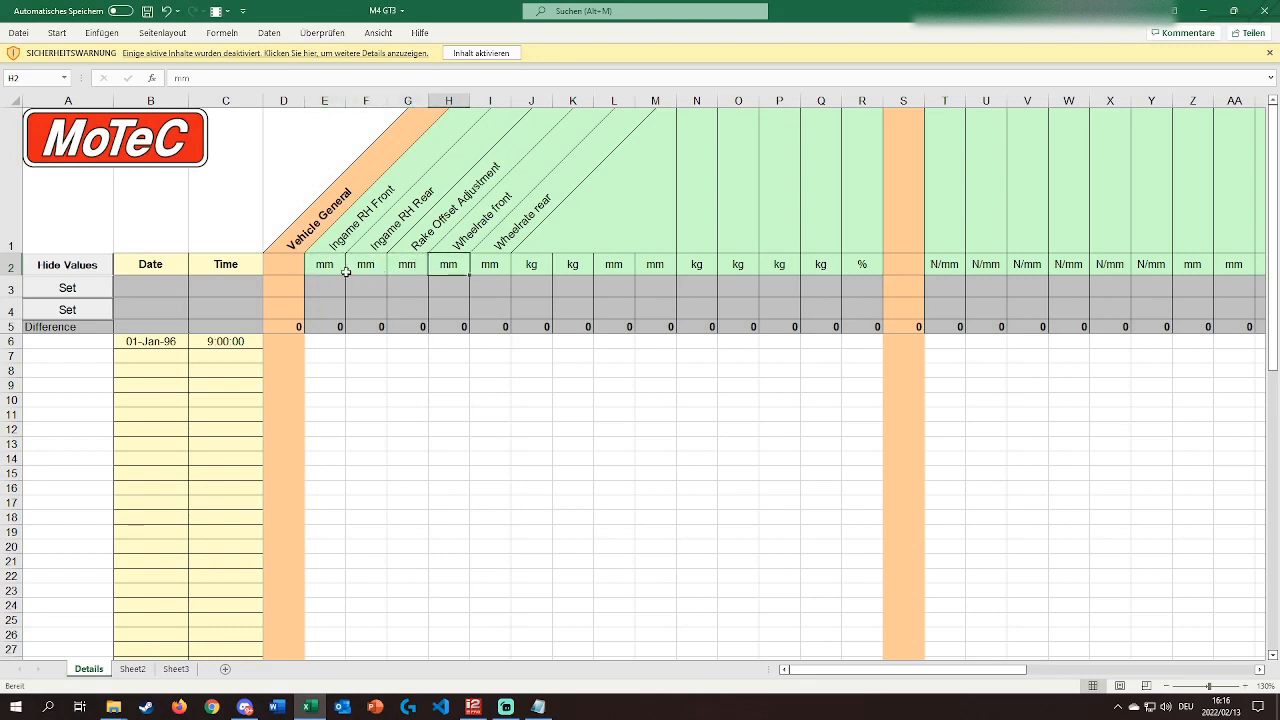
Set the units of the Wheelrate front and Wheelrate rear columns to N/m.
double_click(446, 265)
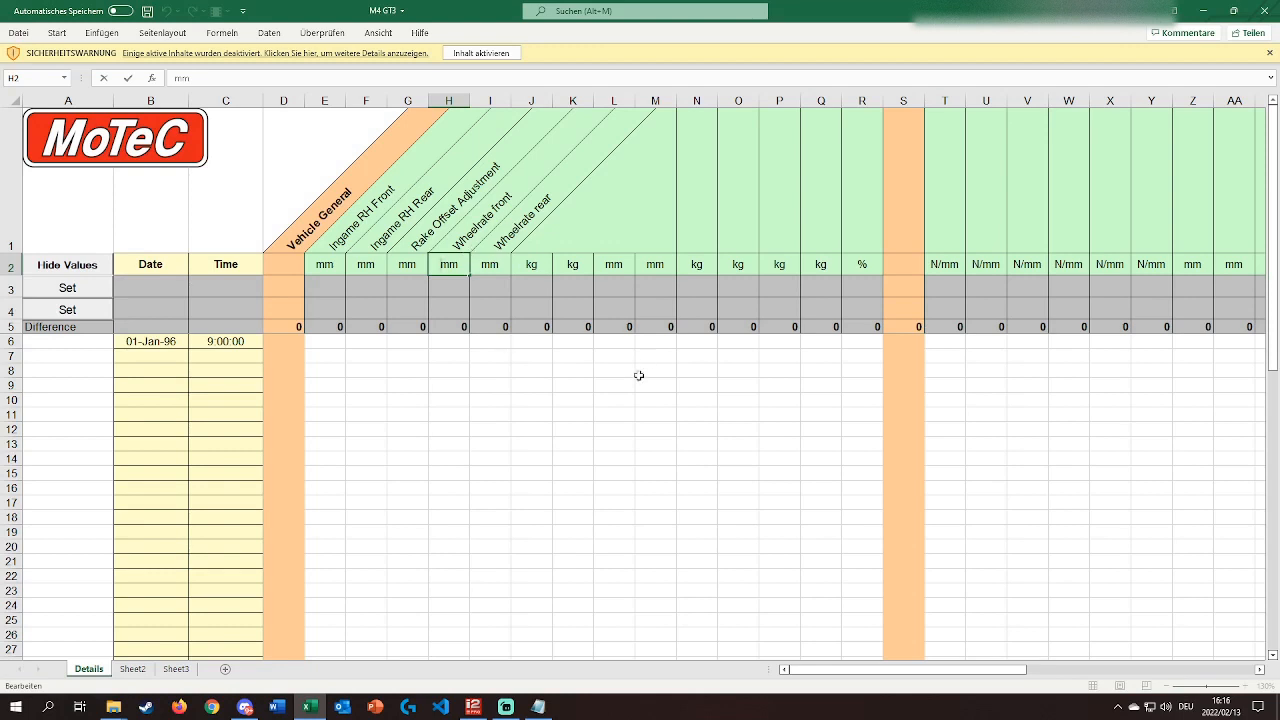
text(N/)
key(Delete)
double_click(482, 264)
text(N)
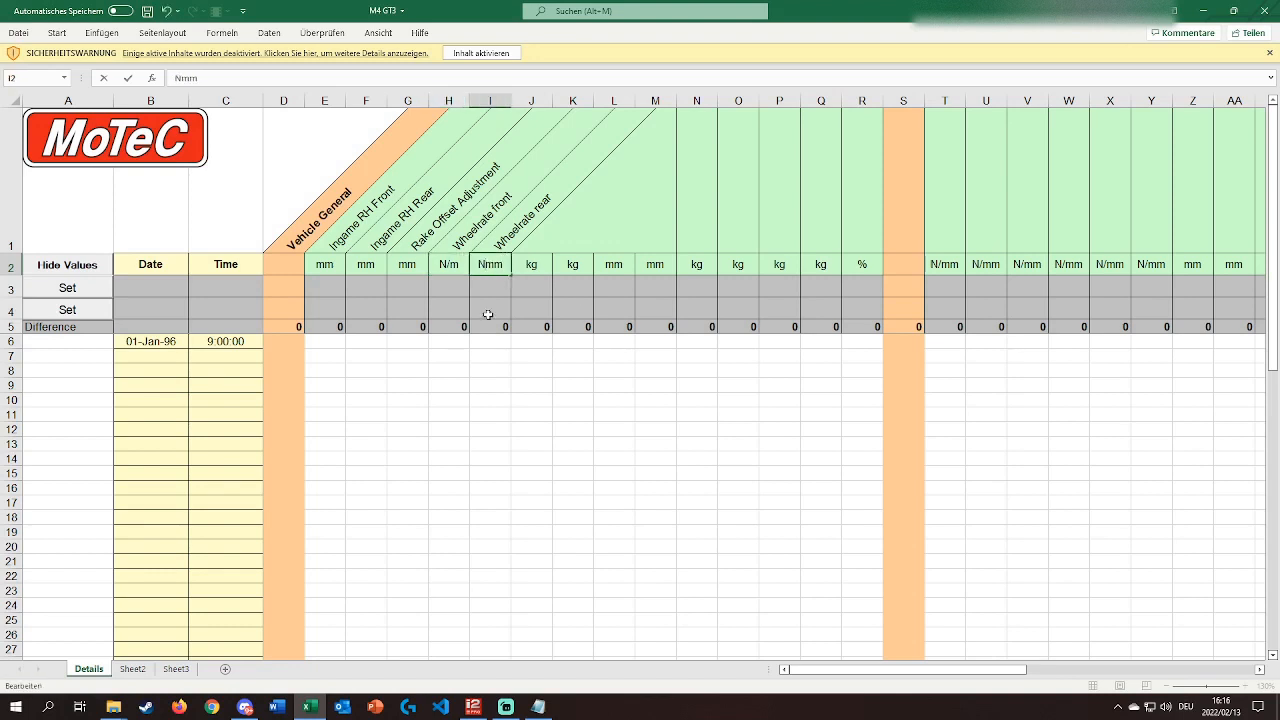
text(/)
key(BackSpace)
click(572, 400)
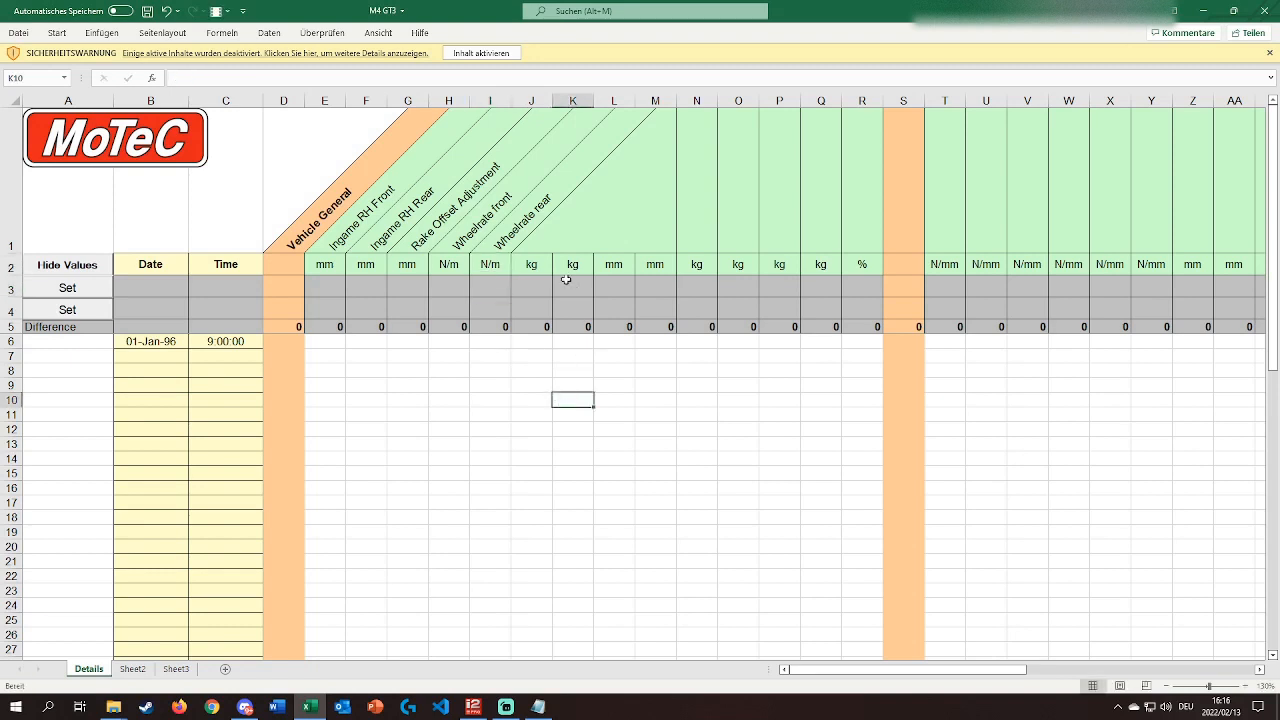
Clear the leftover template units in row 2 from column J through column W.
drag(531, 264, 754, 300)
key(Delete)
click(738, 473)
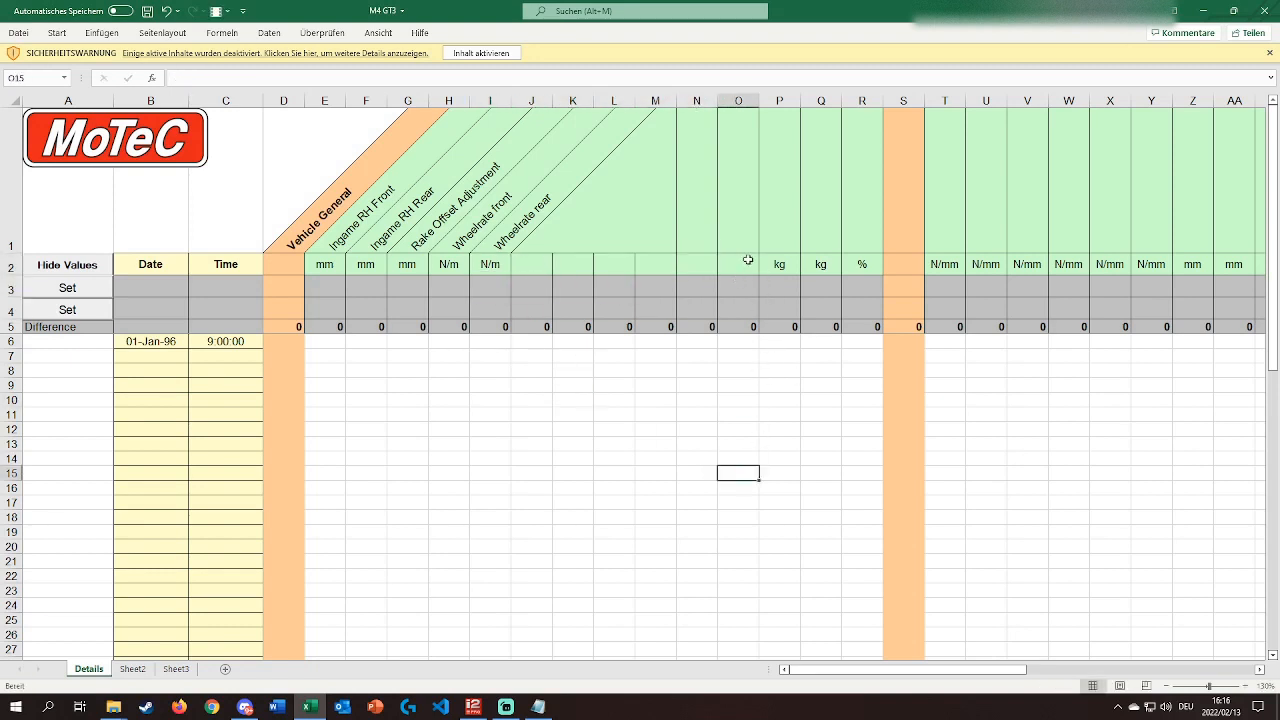
drag(748, 220, 1074, 266)
key(Delete)
drag(704, 428, 686, 443)
click(523, 460)
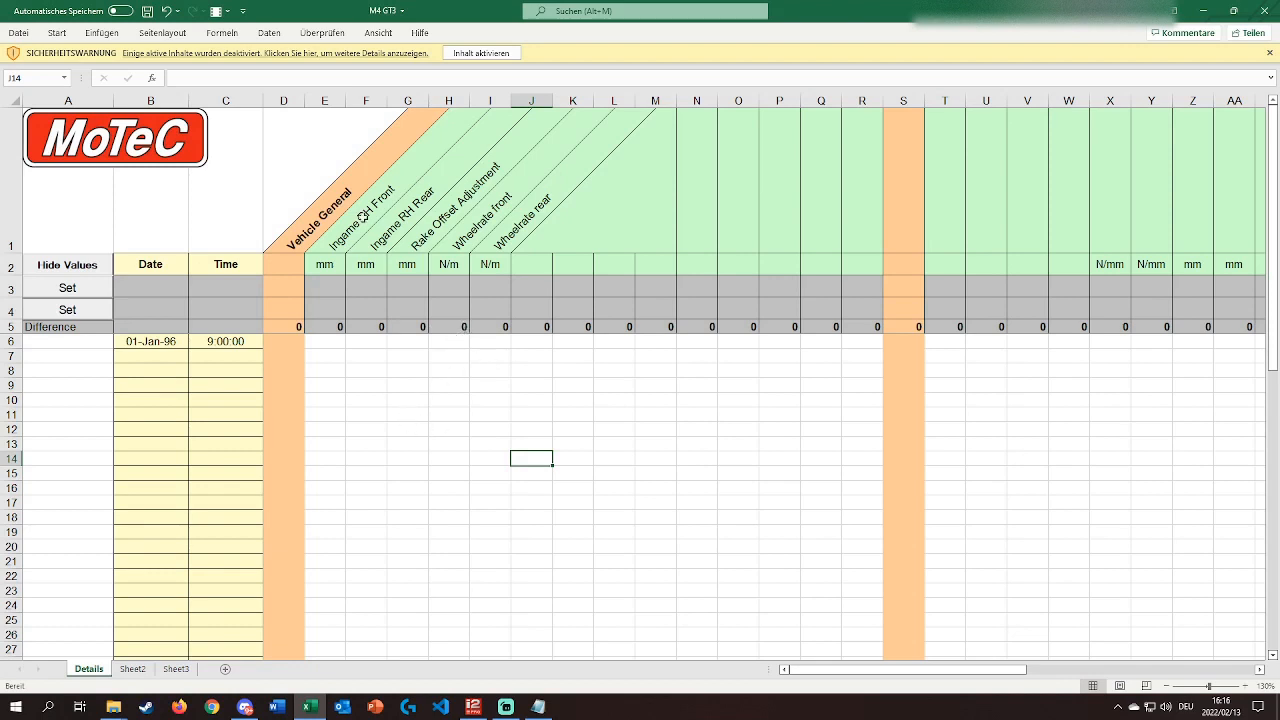
drag(331, 226, 487, 236)
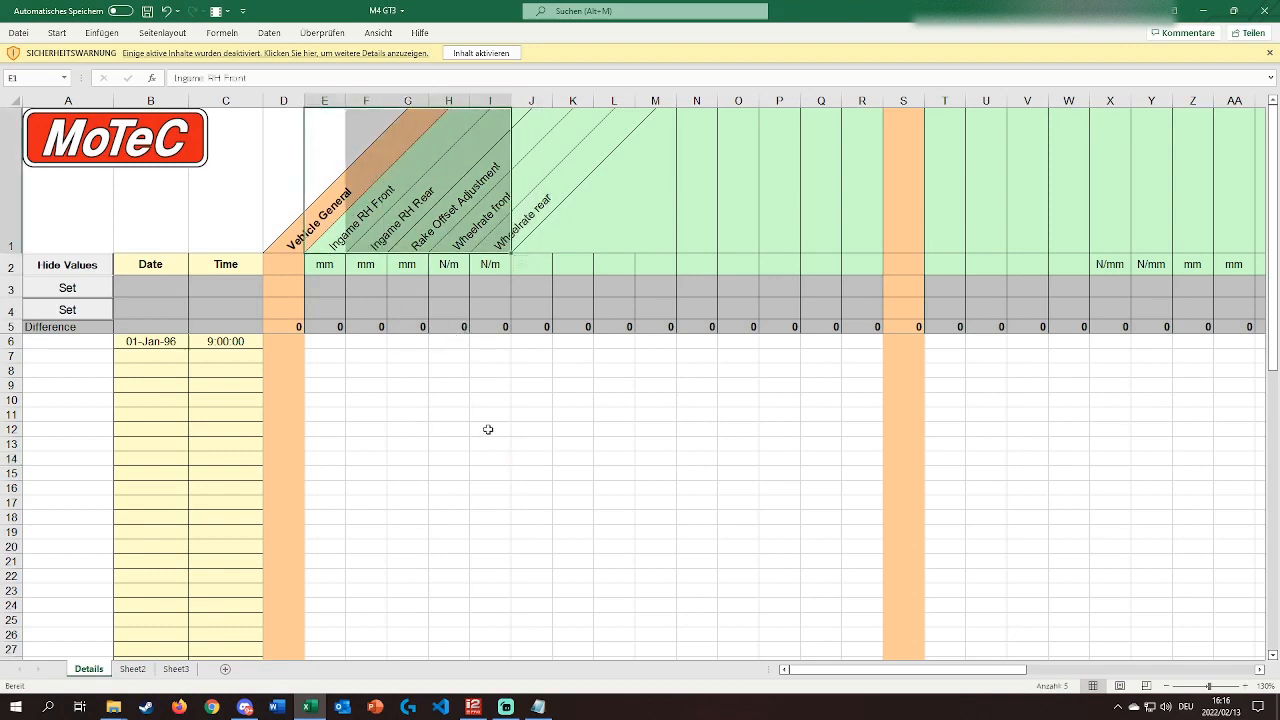
click(488, 429)
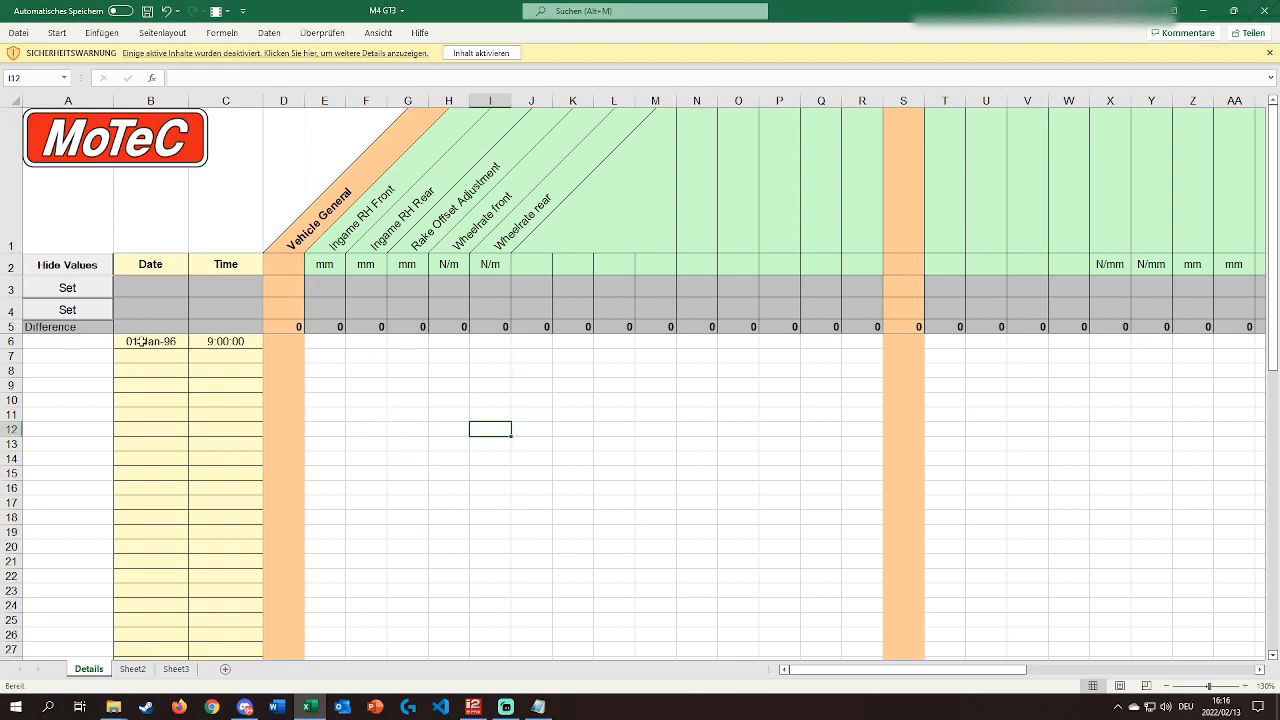
drag(140, 342, 228, 342)
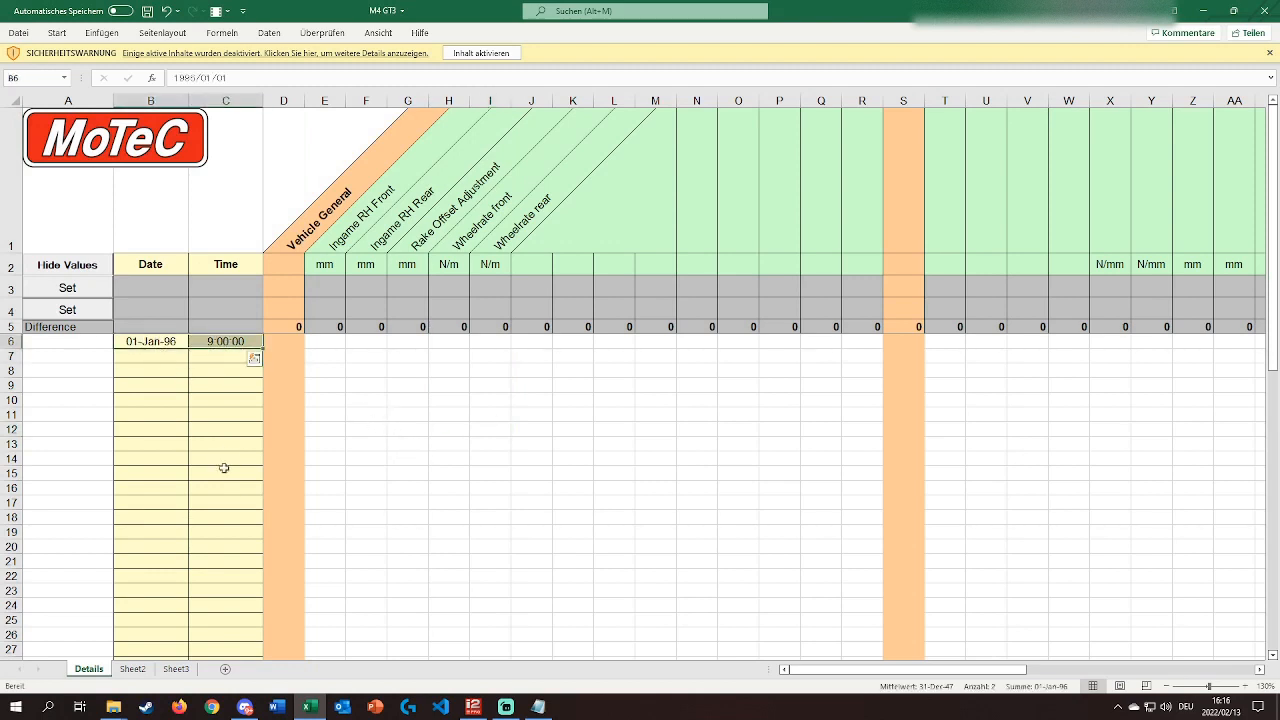
click(150, 346)
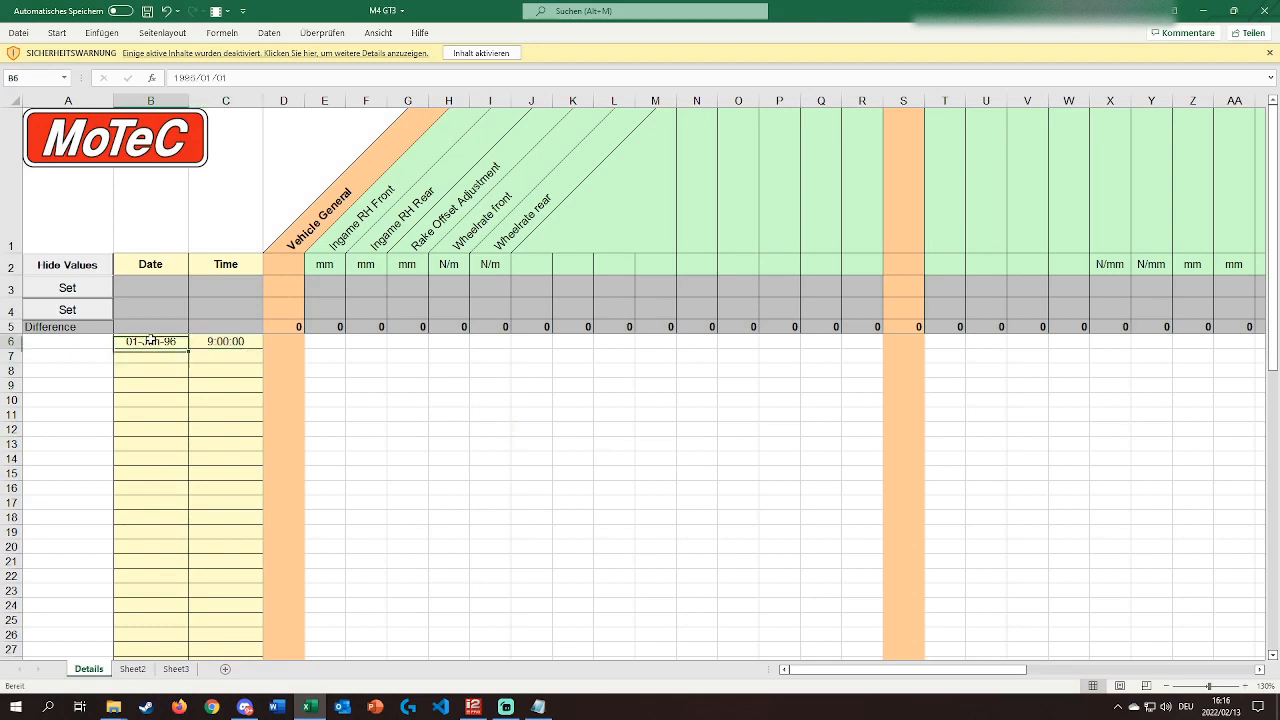
click(228, 342)
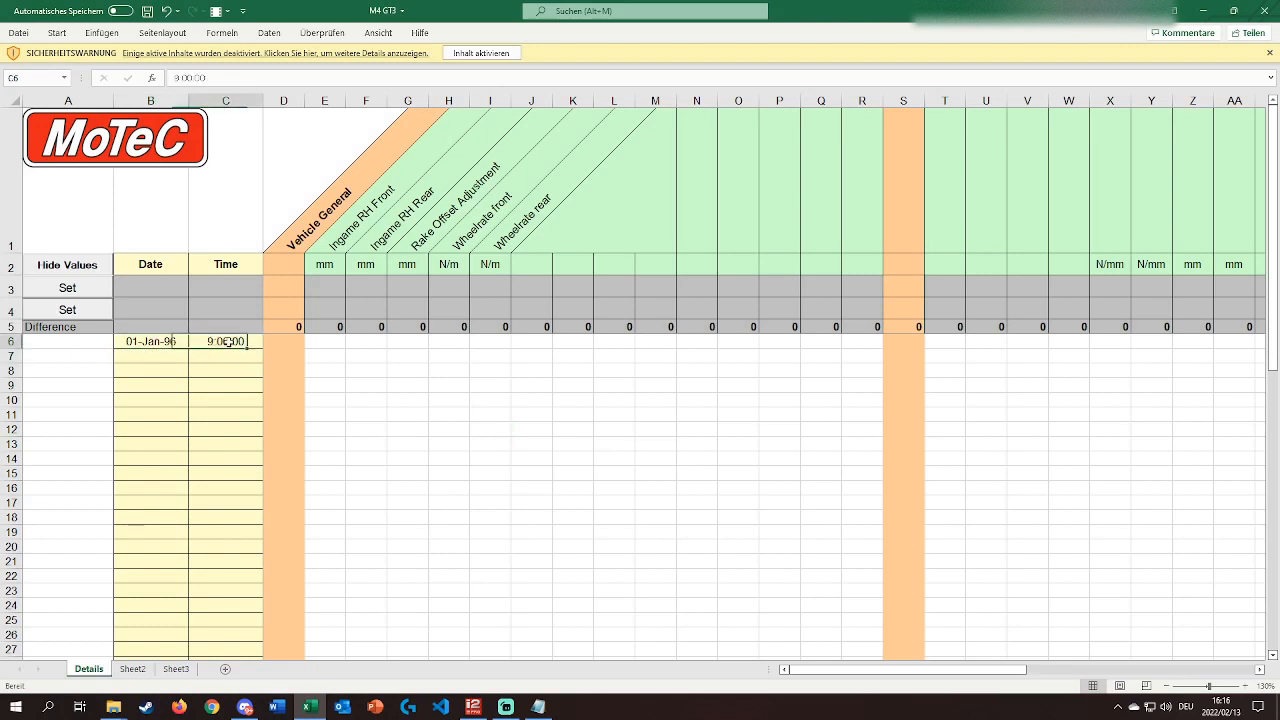
click(175, 342)
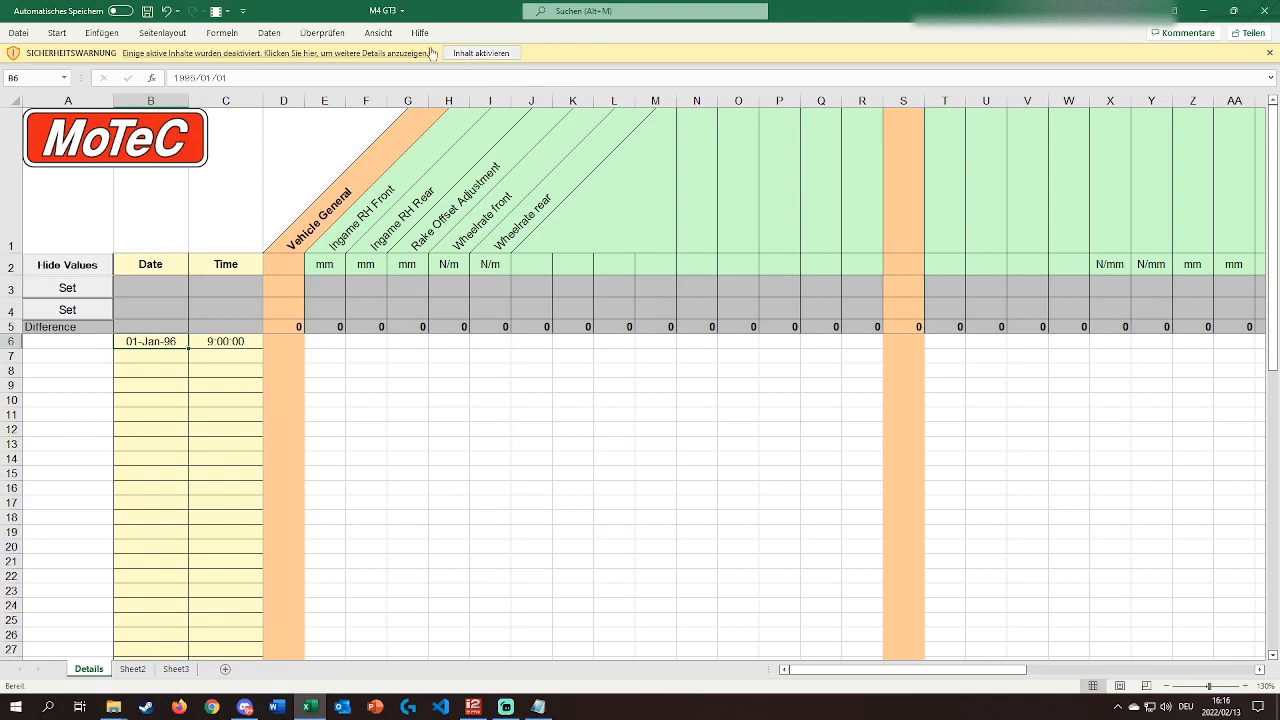
Enable the workbook's deactivated active content.
click(488, 55)
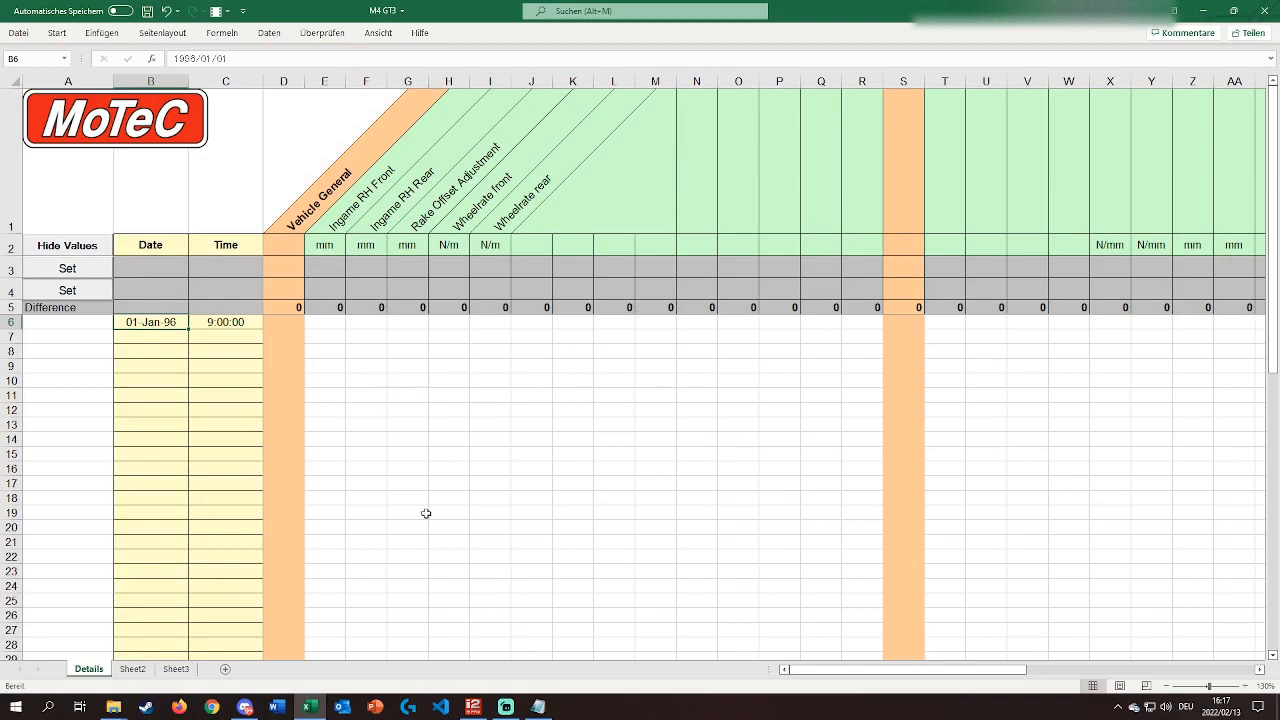
click(404, 434)
Switch to MoTeC i2 Pro to look up Lap 5's session date, and enter 19.12.21 as row 6's date in the Excel sheet.
click(480, 710)
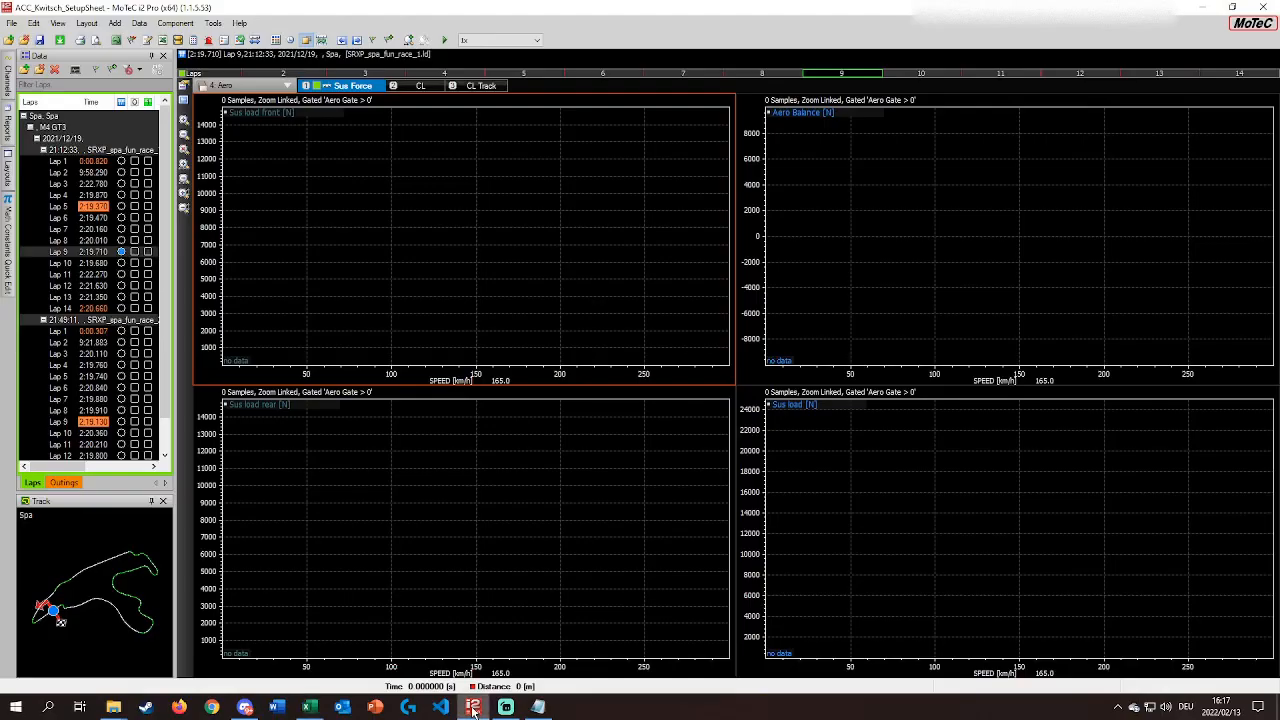
click(65, 207)
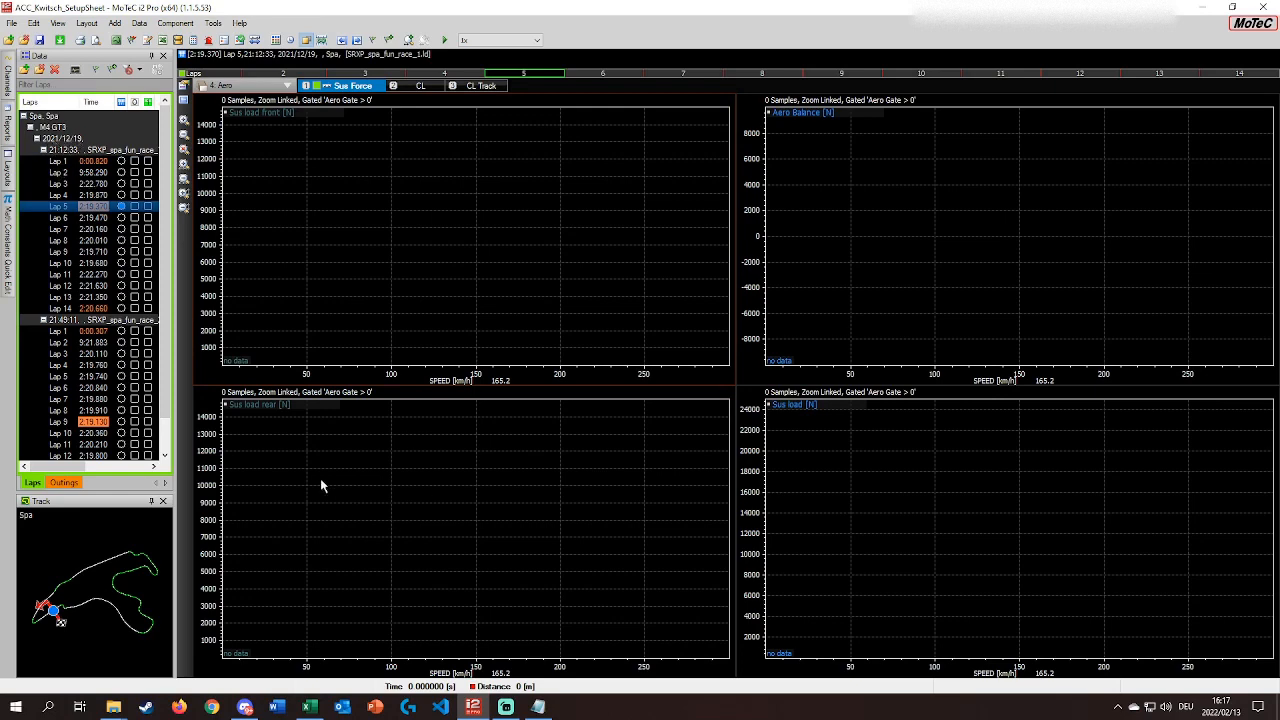
click(309, 707)
click(144, 323)
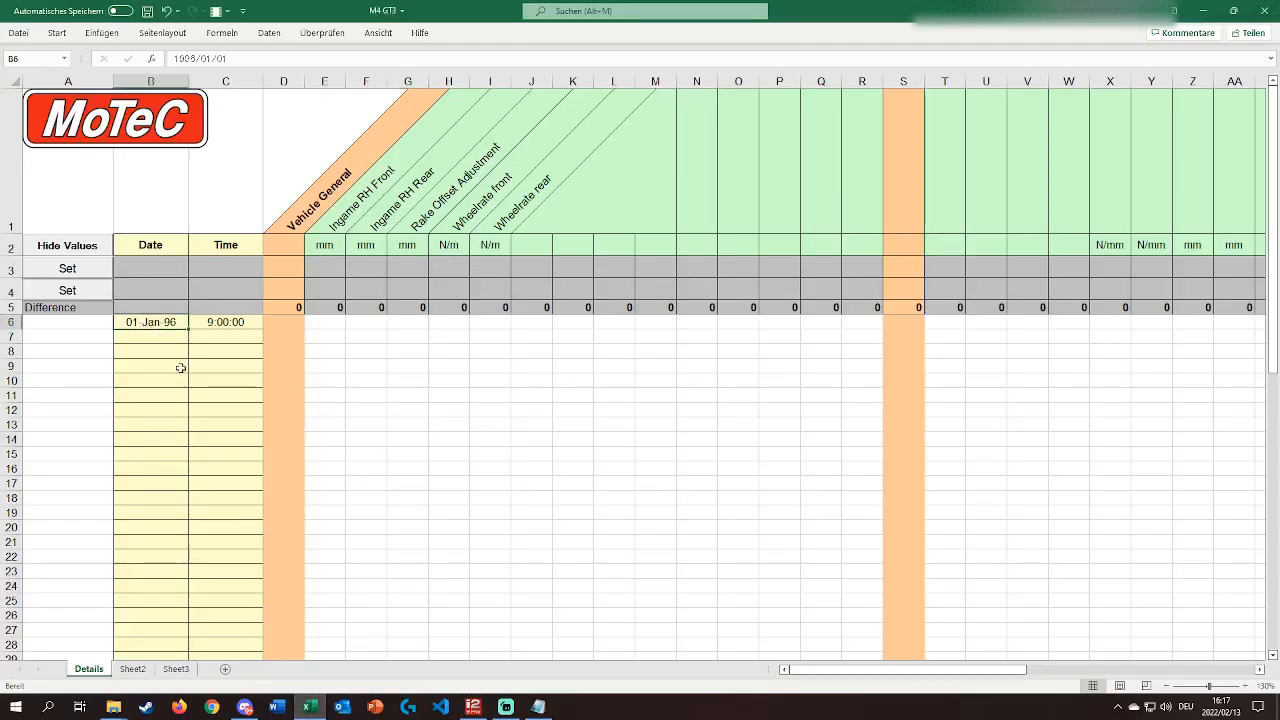
text(19)
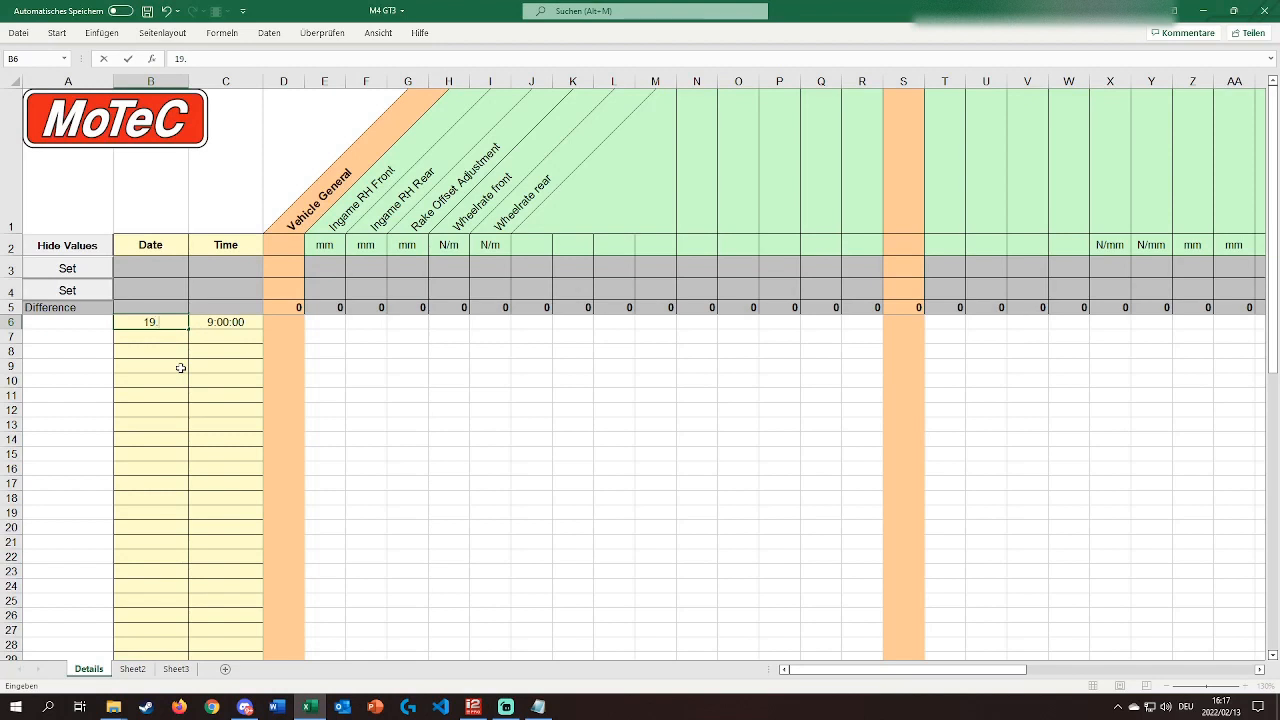
text(.12.21)
key(Return)
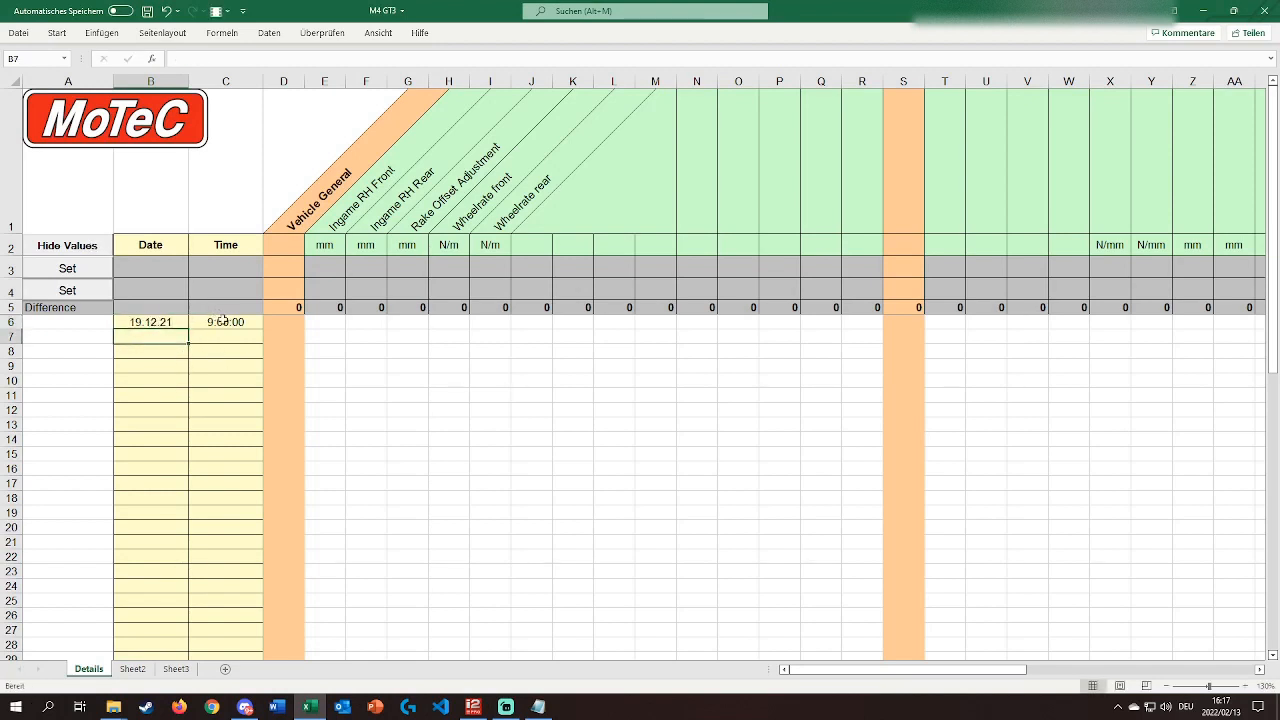
Look up the session's start time in MoTeC i2 Pro and enter 21:12:00 as row 6's time in the Excel sheet.
click(473, 707)
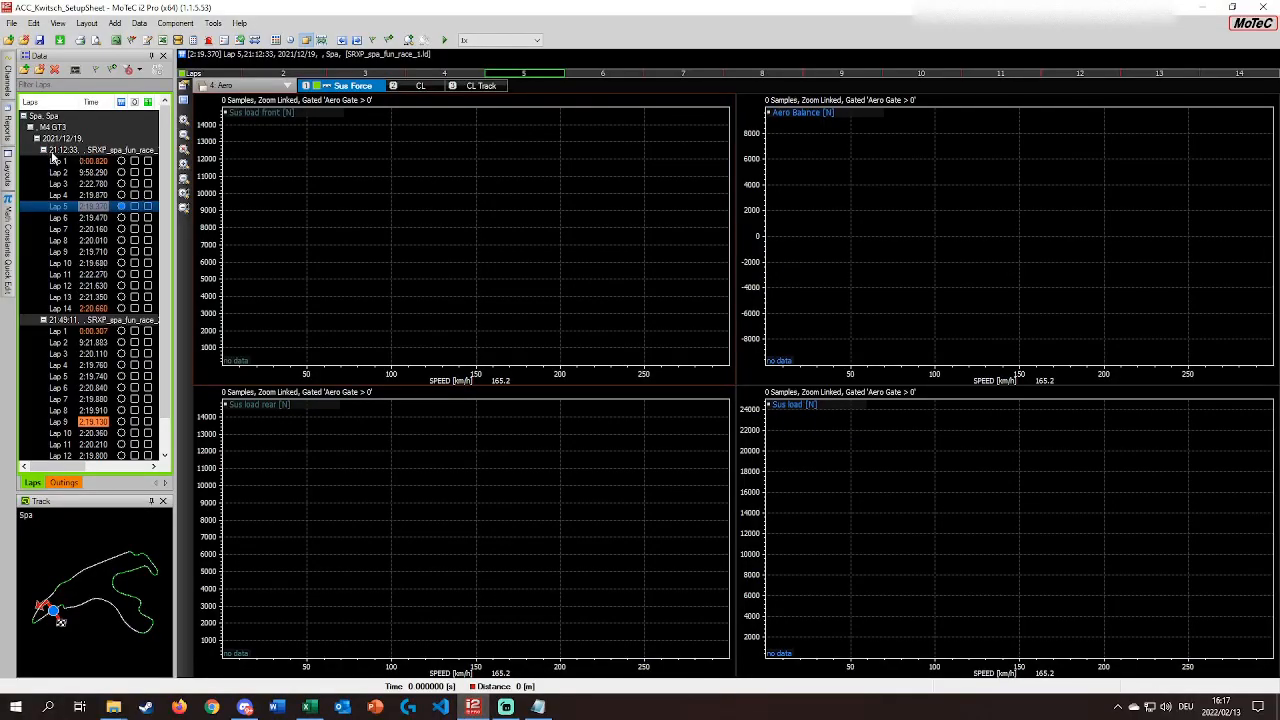
click(473, 705)
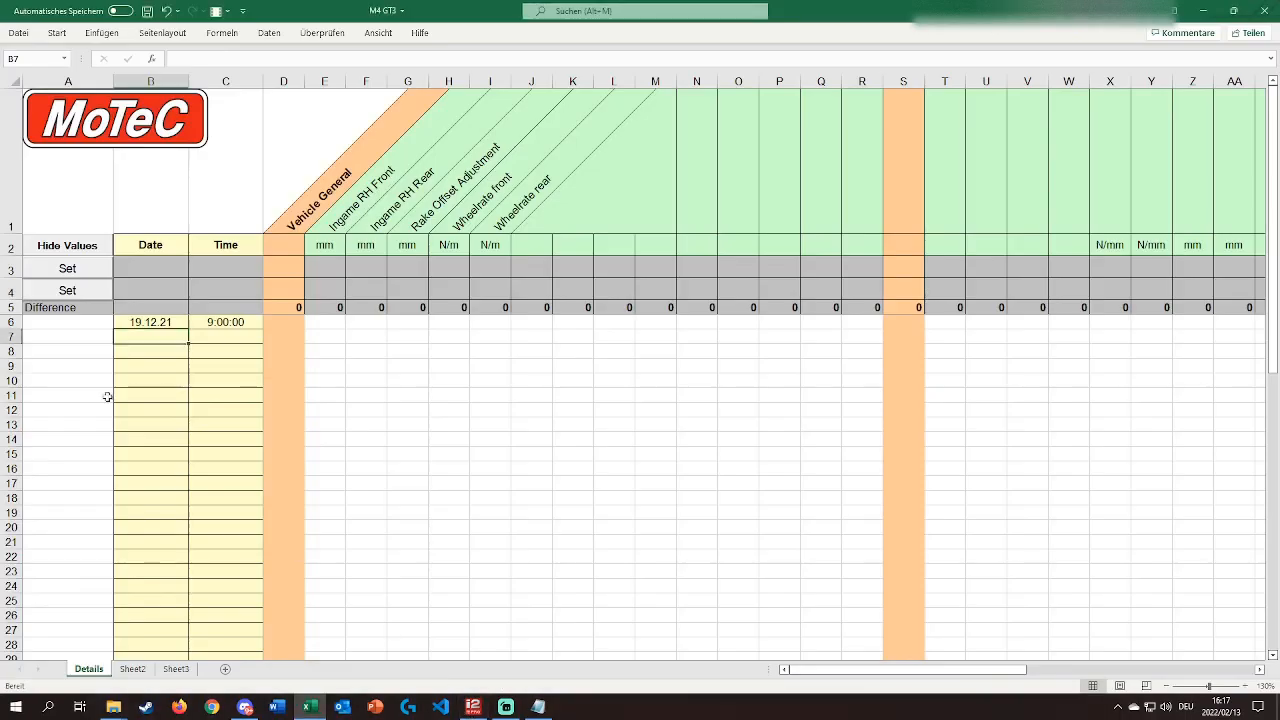
click(211, 320)
text(21:)
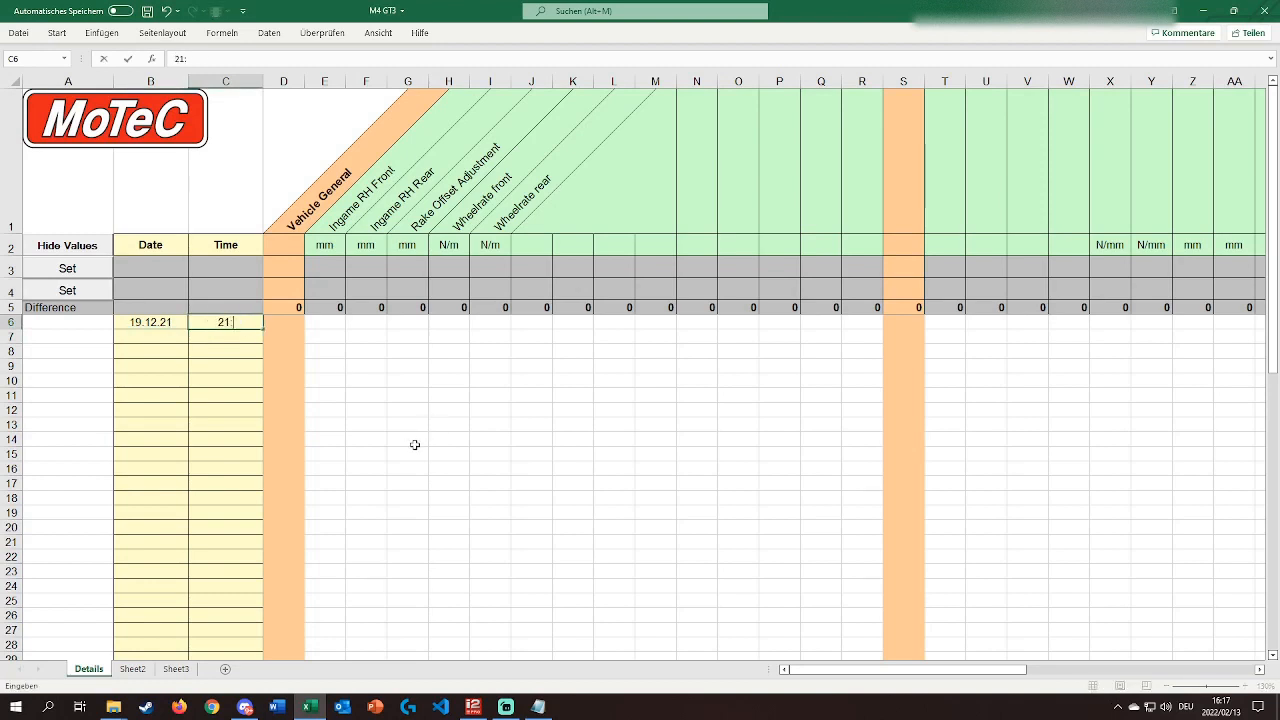
text(12:00)
key(Return)
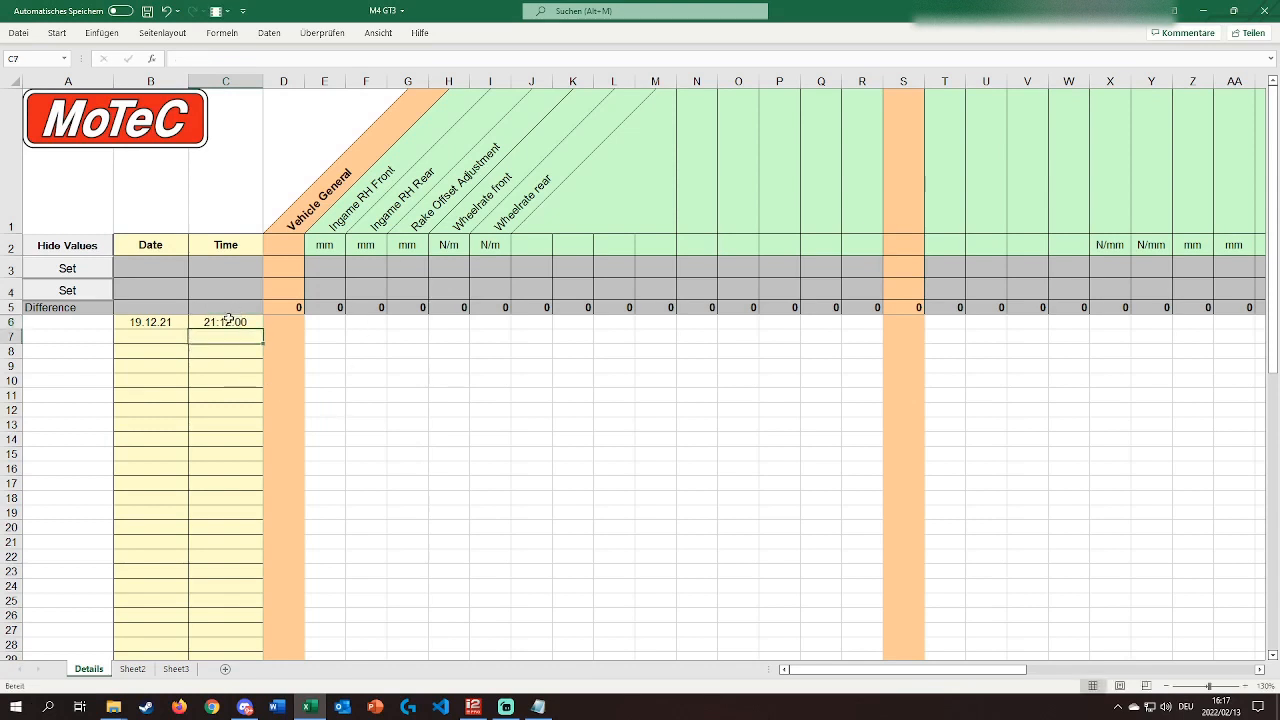
drag(127, 322, 225, 318)
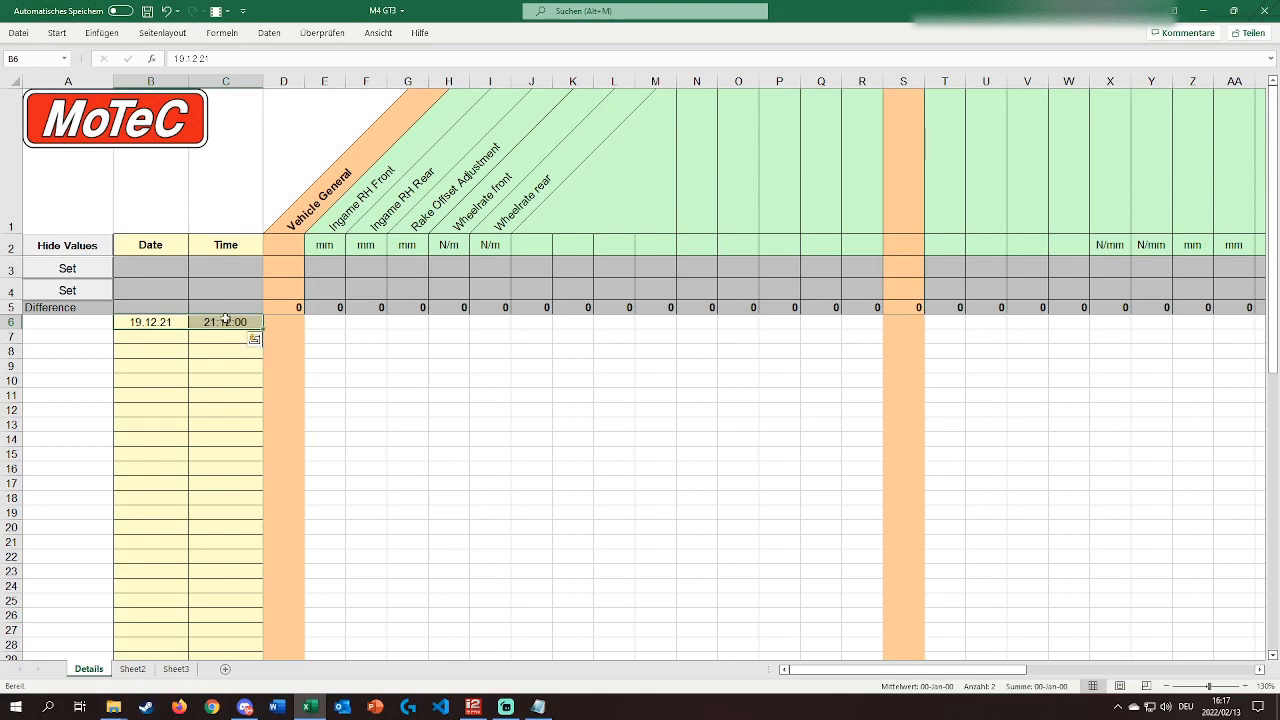
drag(321, 318, 472, 326)
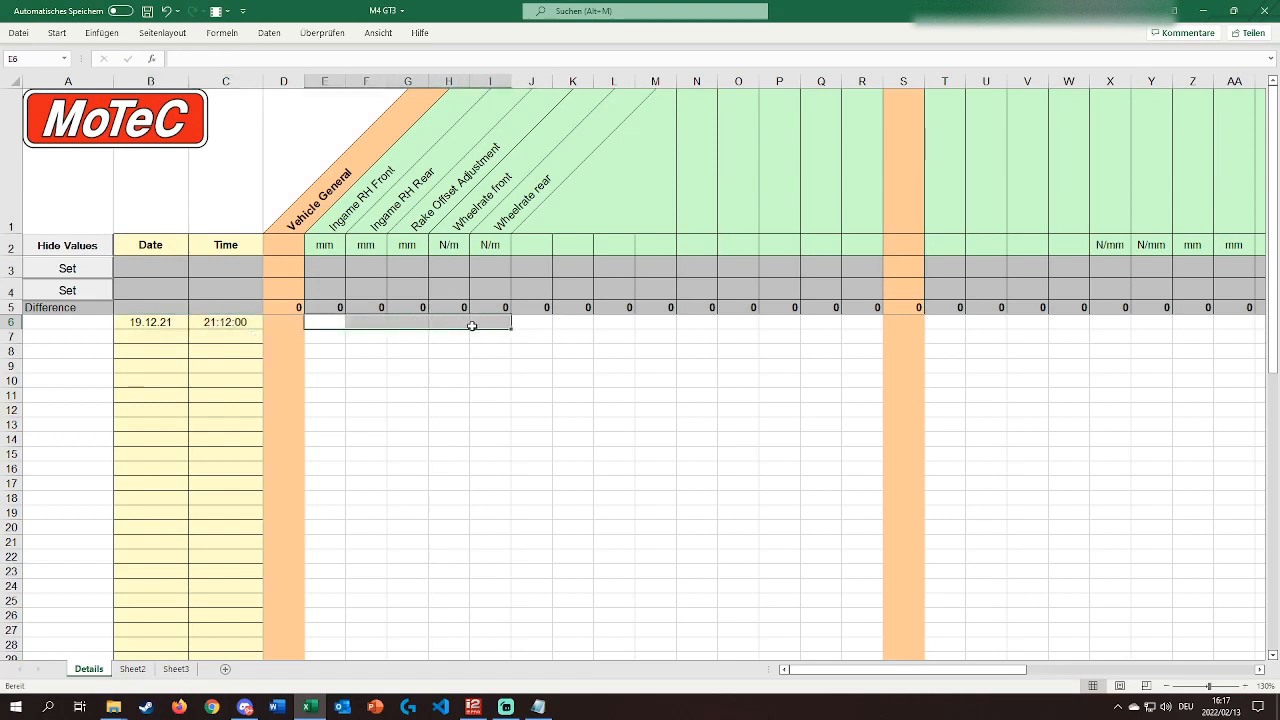
click(325, 341)
drag(140, 338, 486, 337)
click(449, 395)
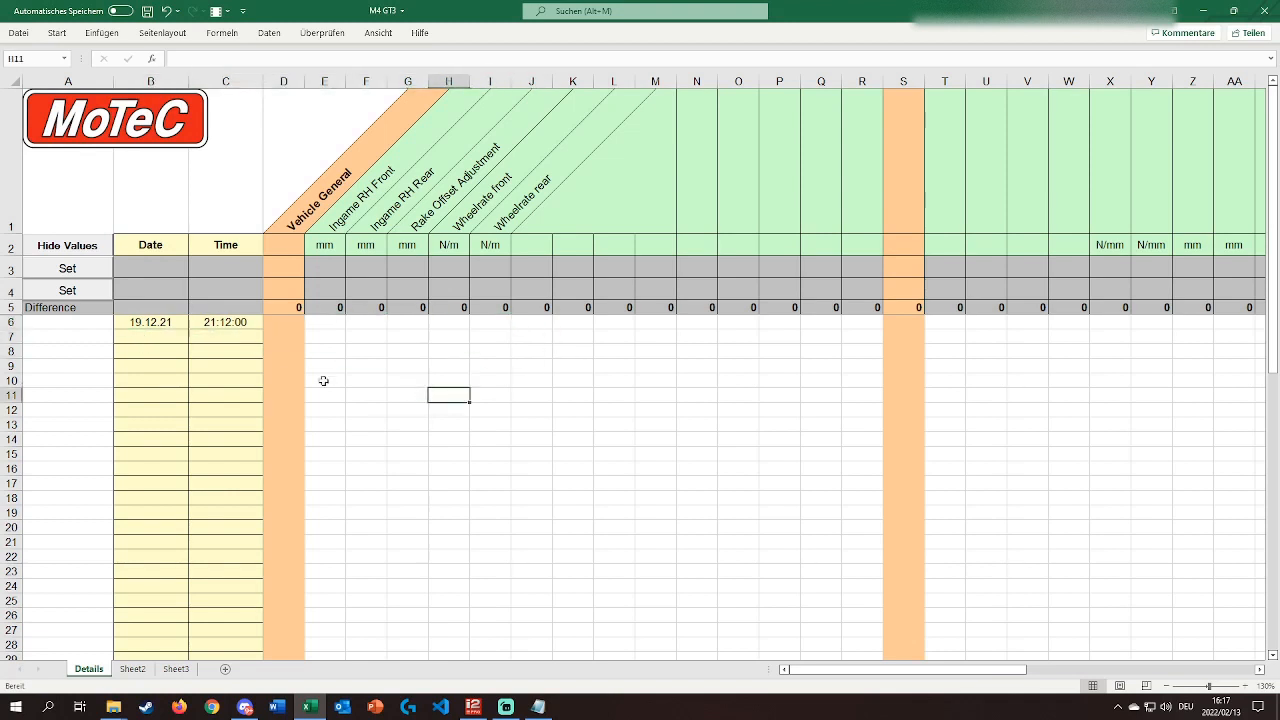
drag(136, 322, 497, 325)
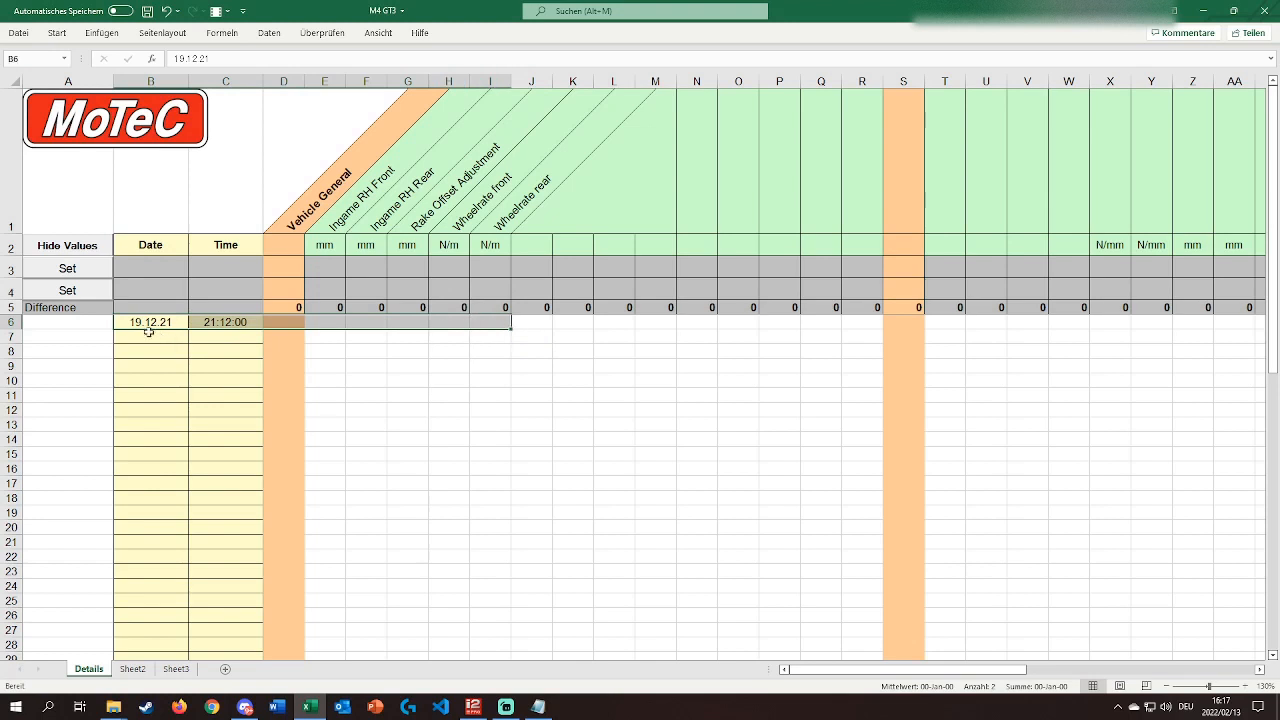
click(120, 319)
drag(120, 319, 430, 330)
click(194, 364)
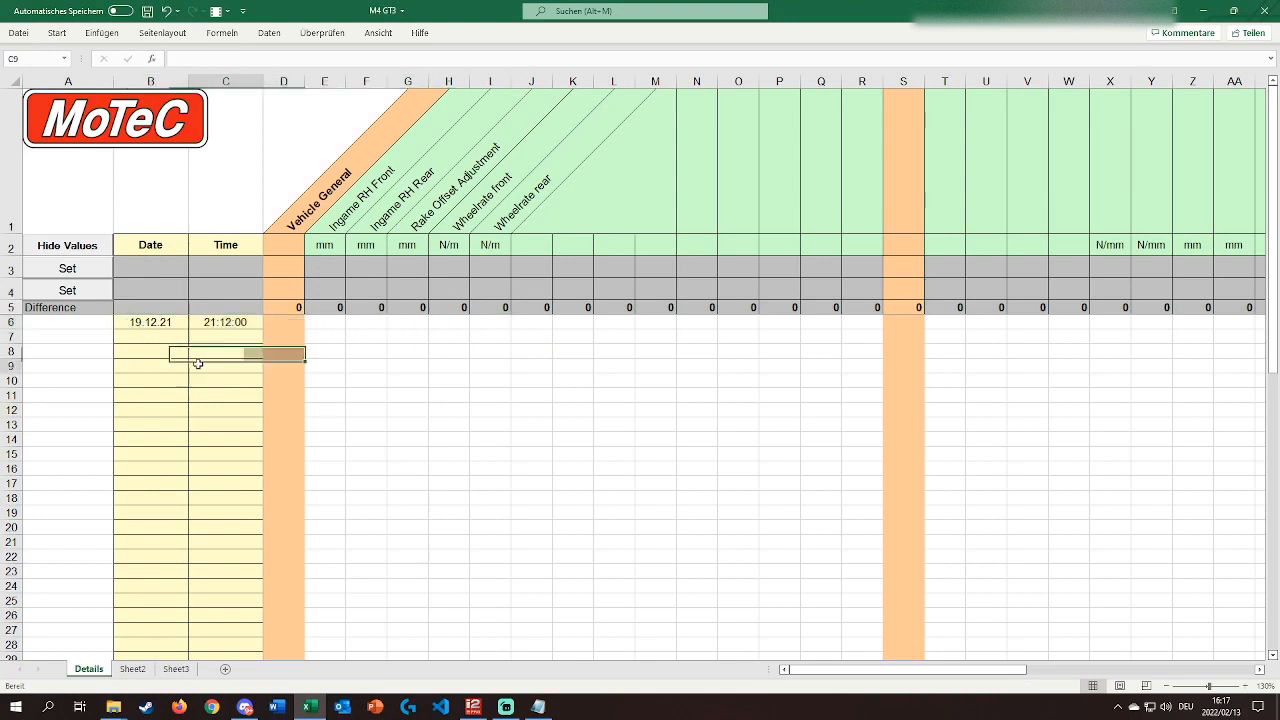
drag(138, 322, 425, 323)
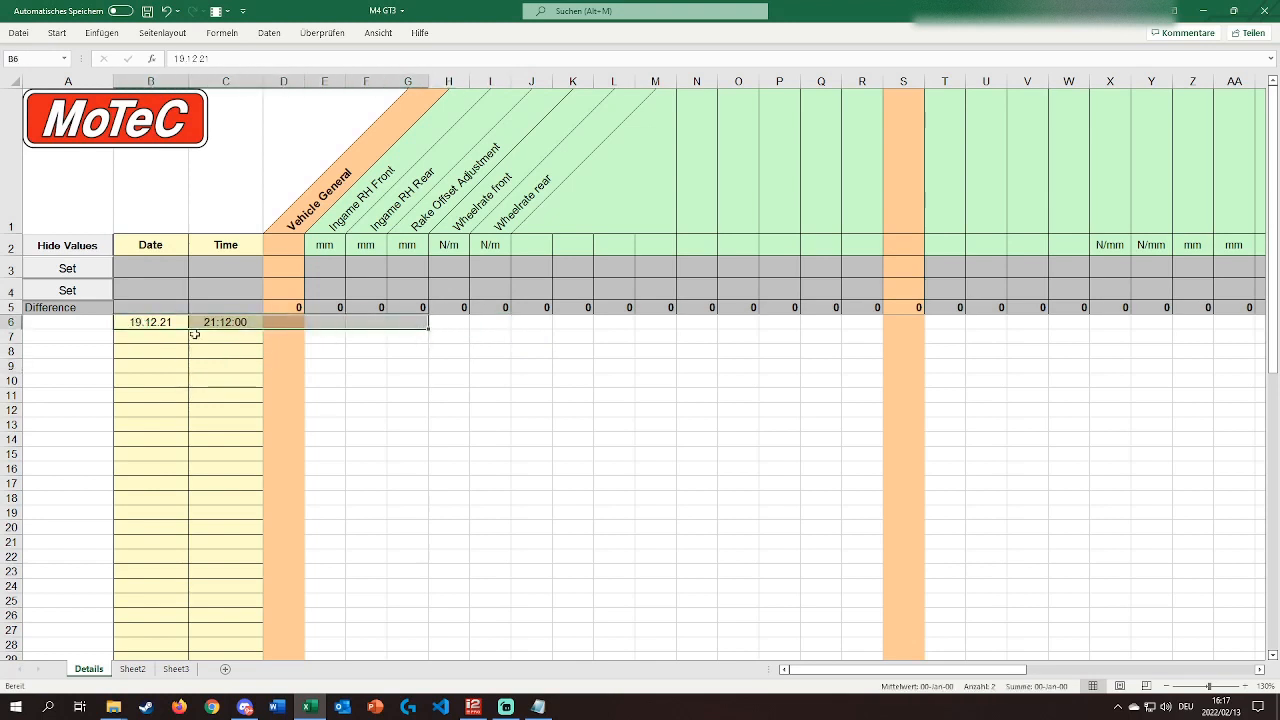
click(140, 322)
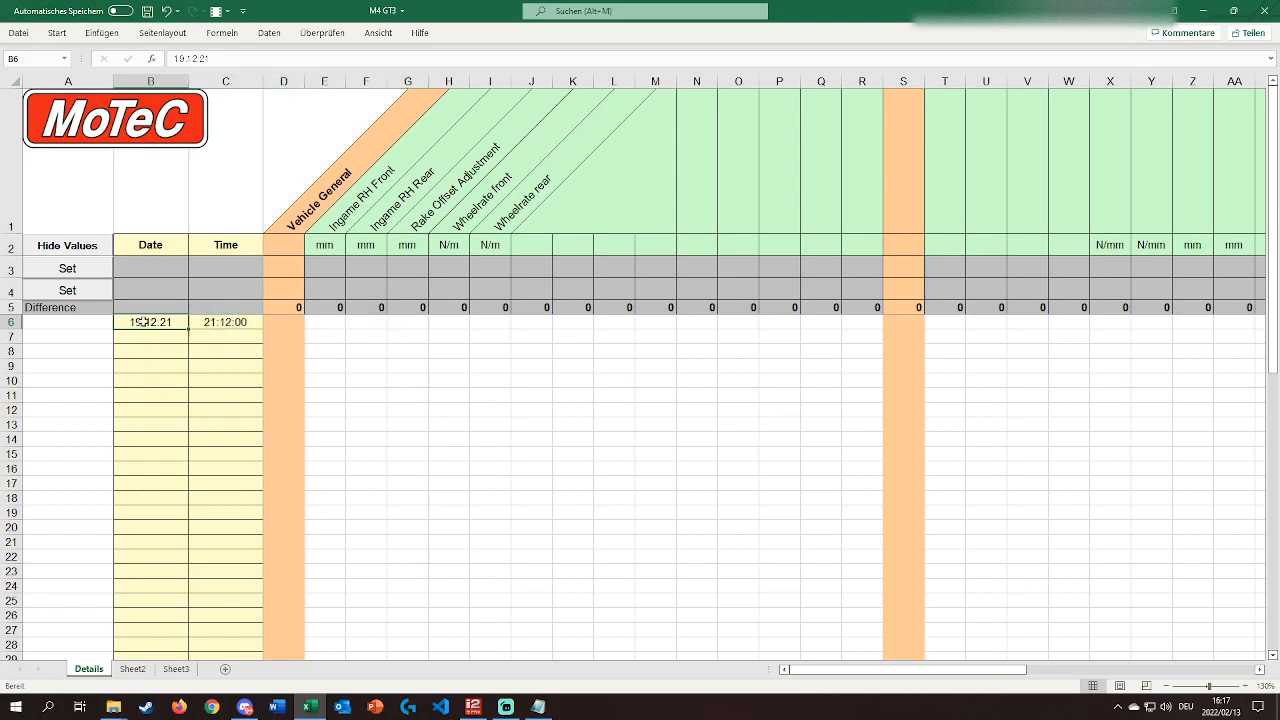
click(207, 322)
click(148, 322)
drag(130, 338, 369, 338)
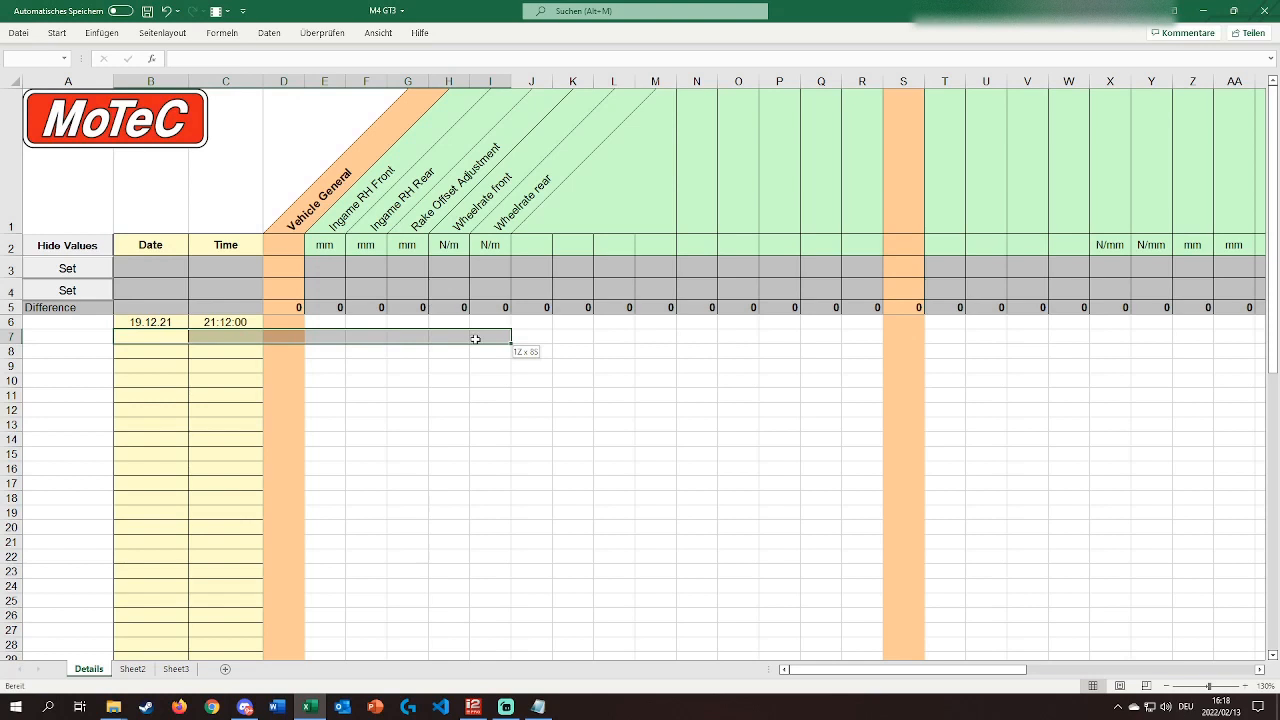
drag(475, 339, 477, 346)
click(368, 409)
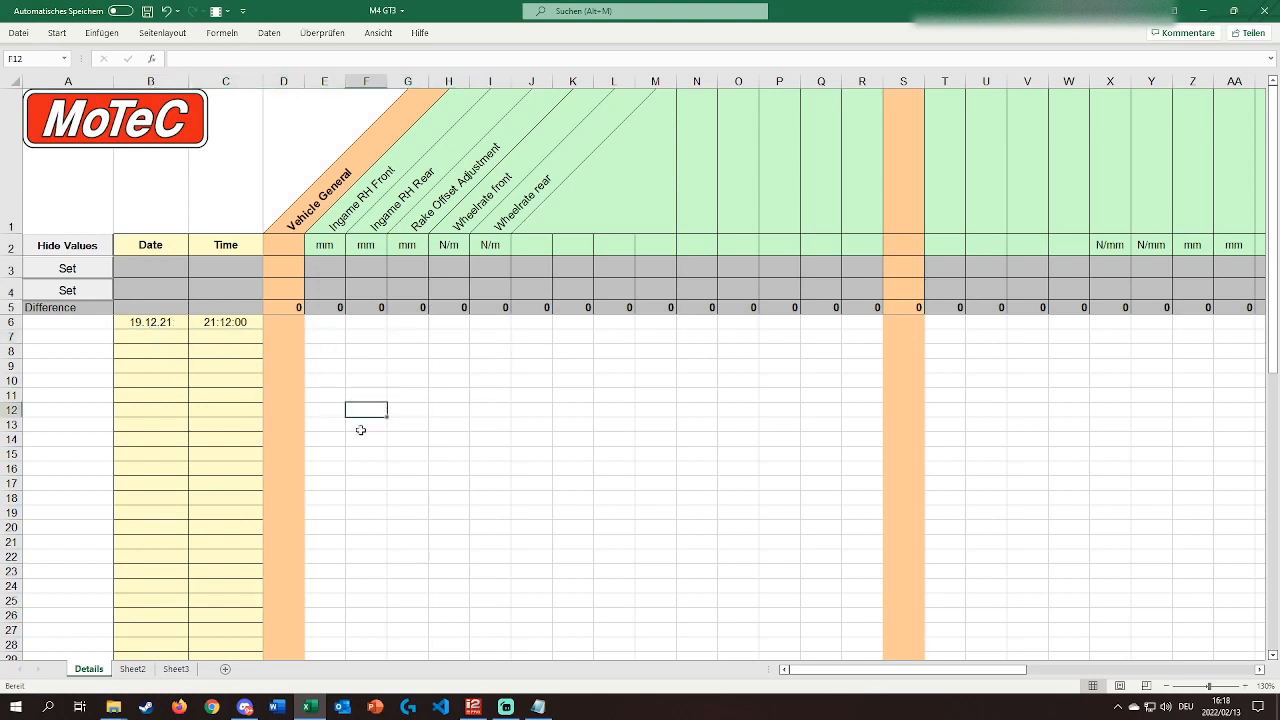
Enter 53 for Ingame RH Front, 56 for Ingame RH Rear and 0 for Rake Offset Adjustment in row 6.
click(330, 323)
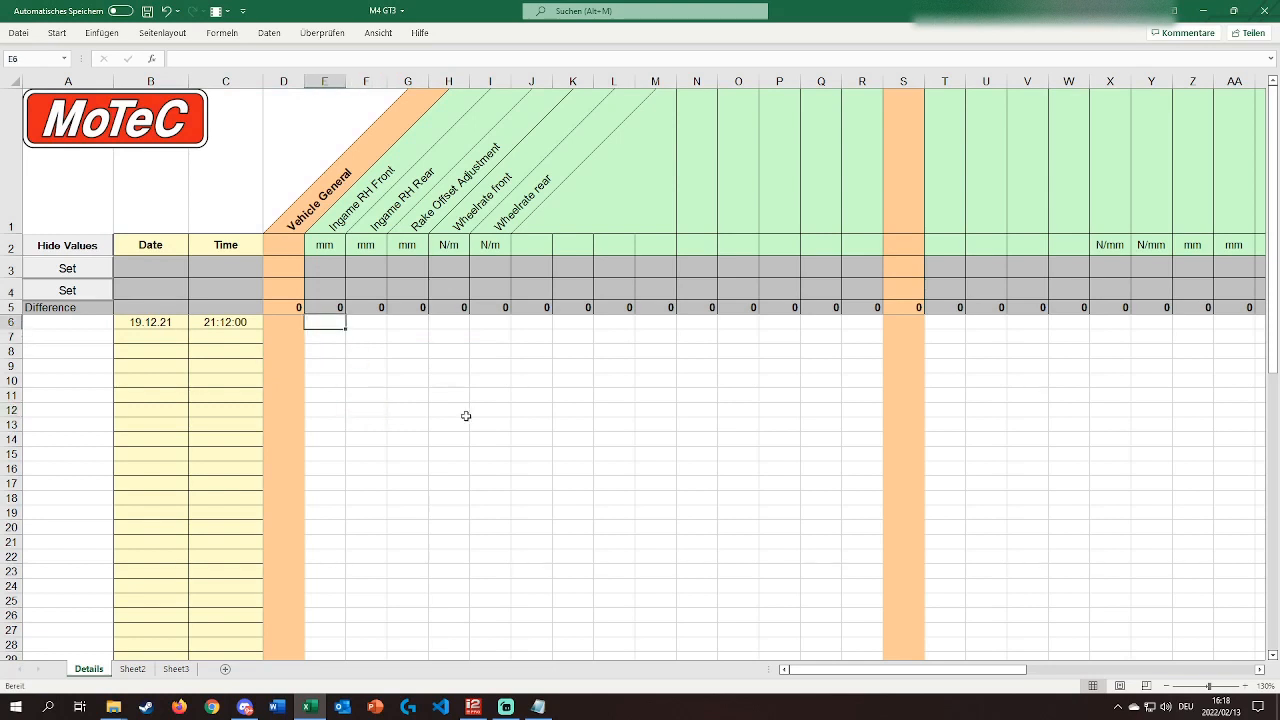
text(53)
key(Tab)
text(56)
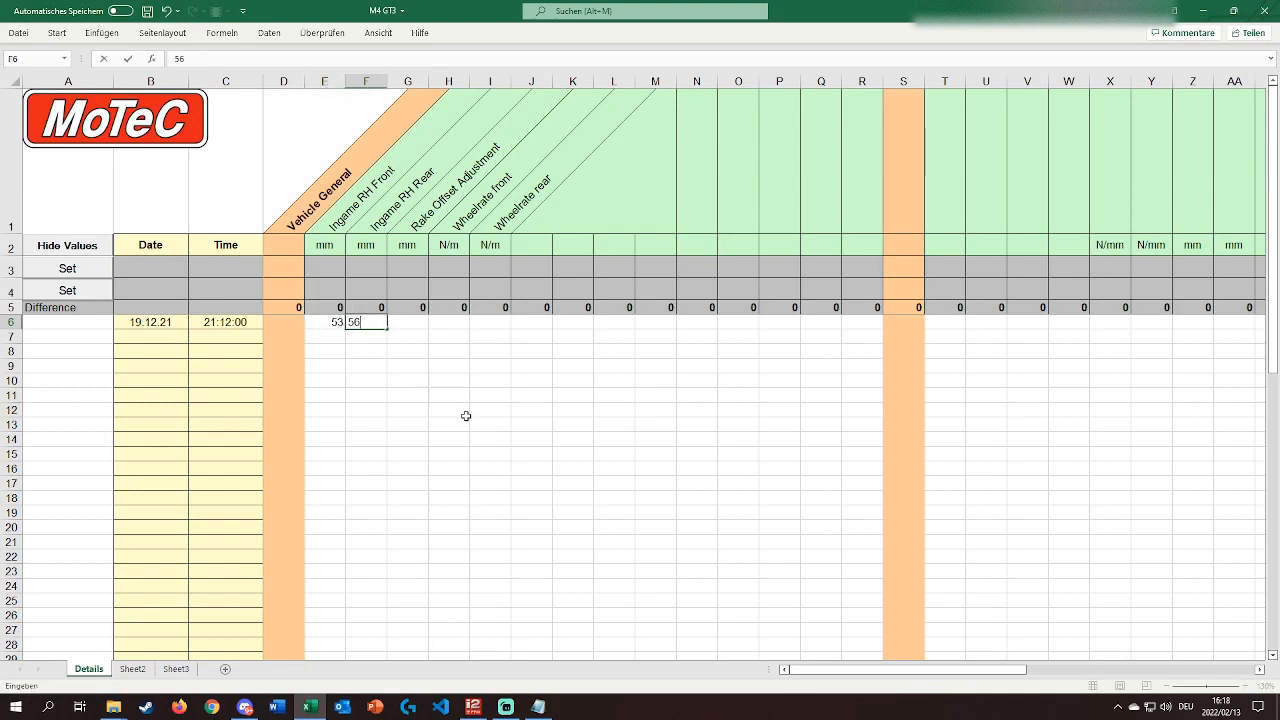
key(Tab)
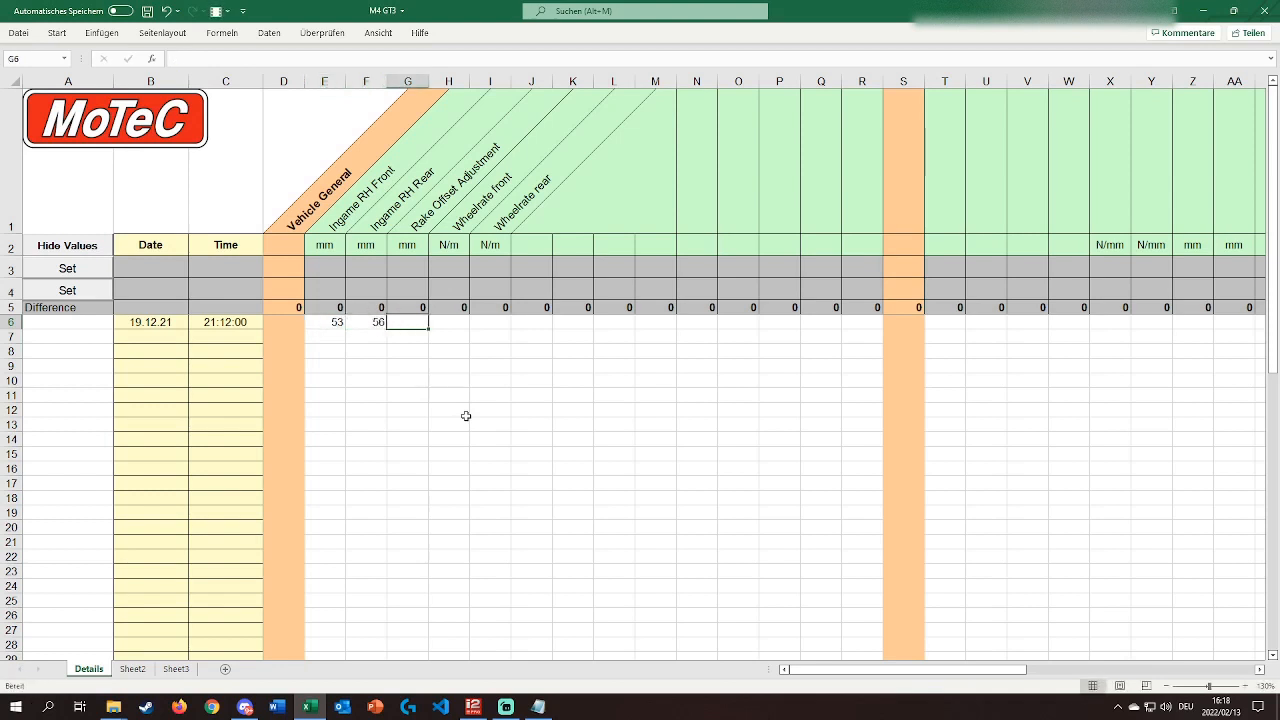
text(0)
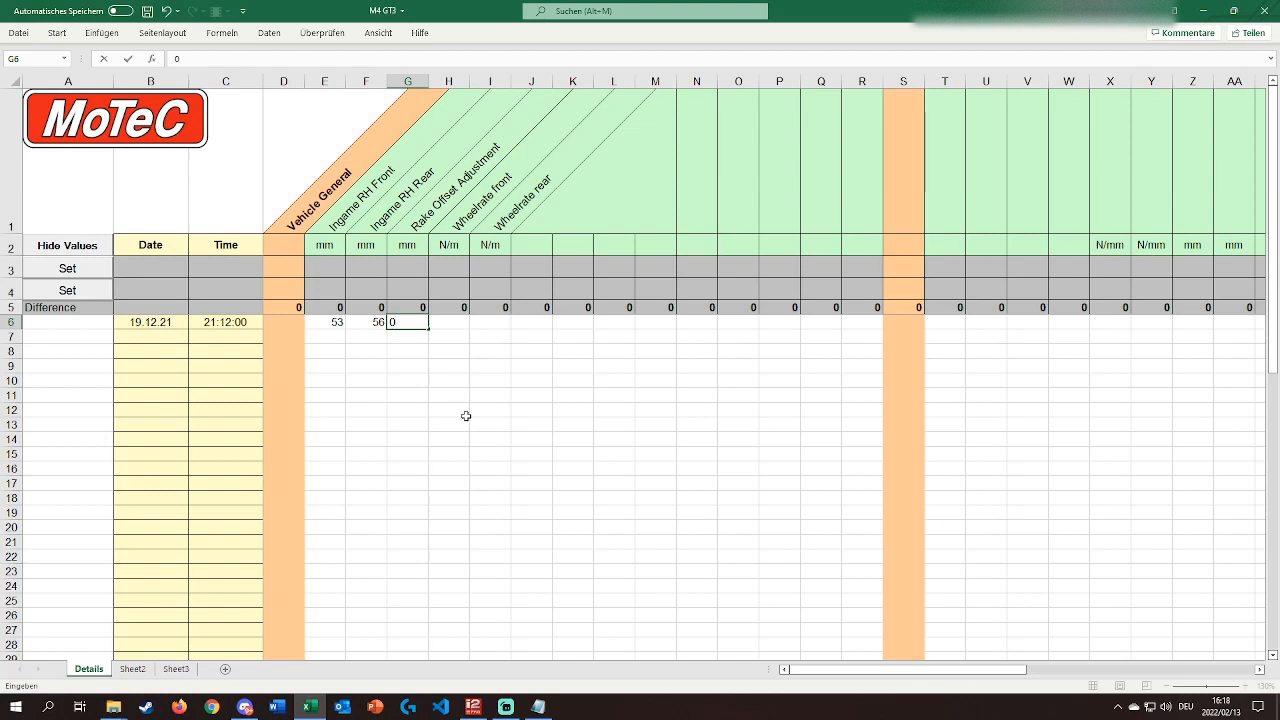
key(Tab)
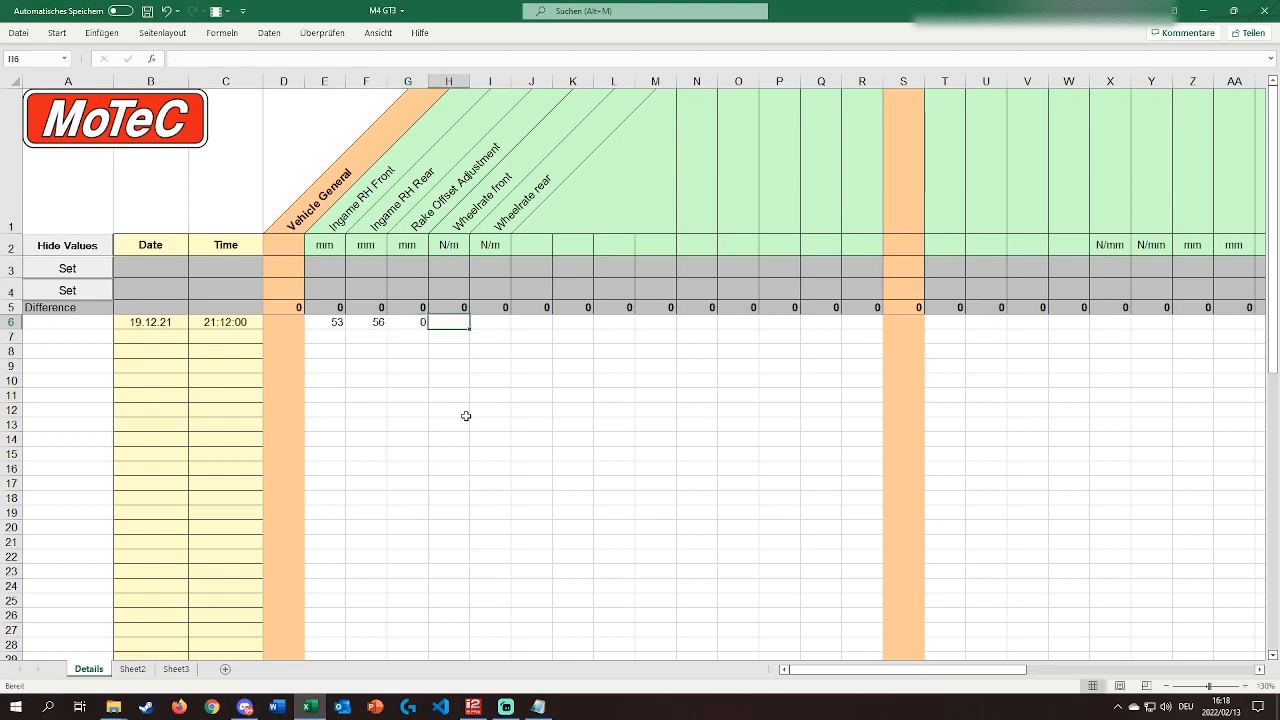
Enter 150000 for both Wheelrate front and Wheelrate rear in row 6.
text(150000)
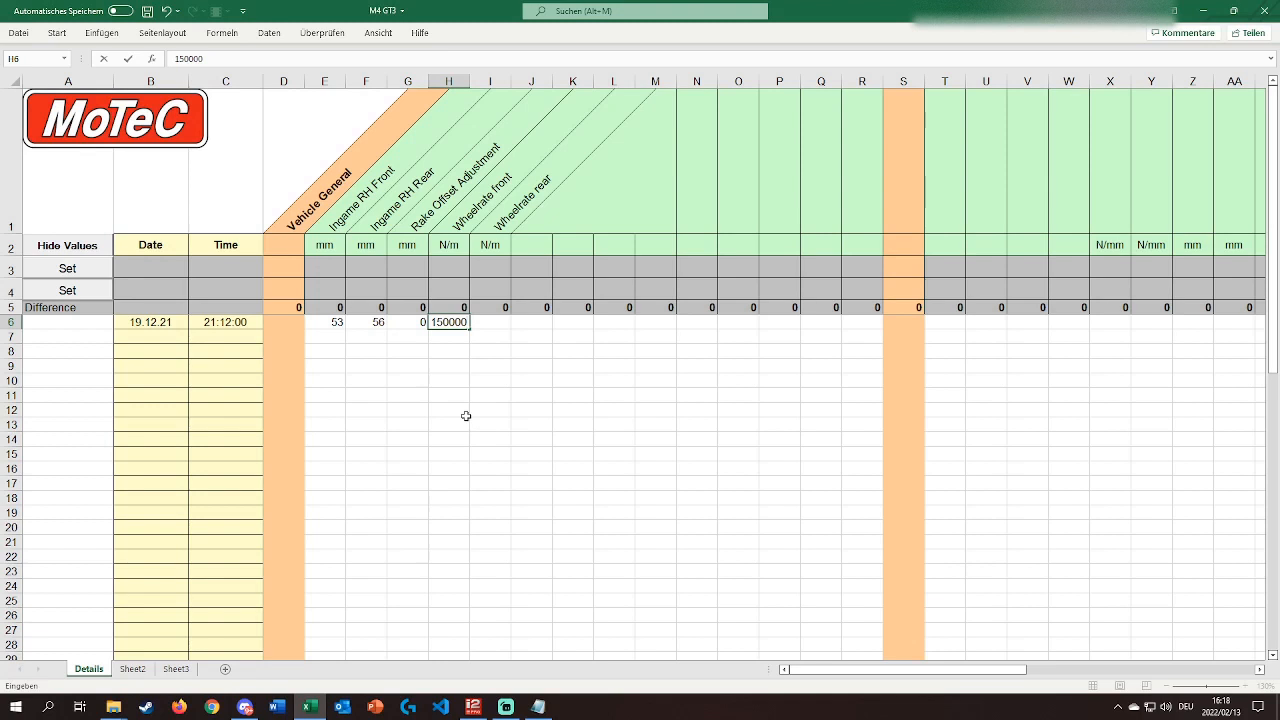
key(Tab)
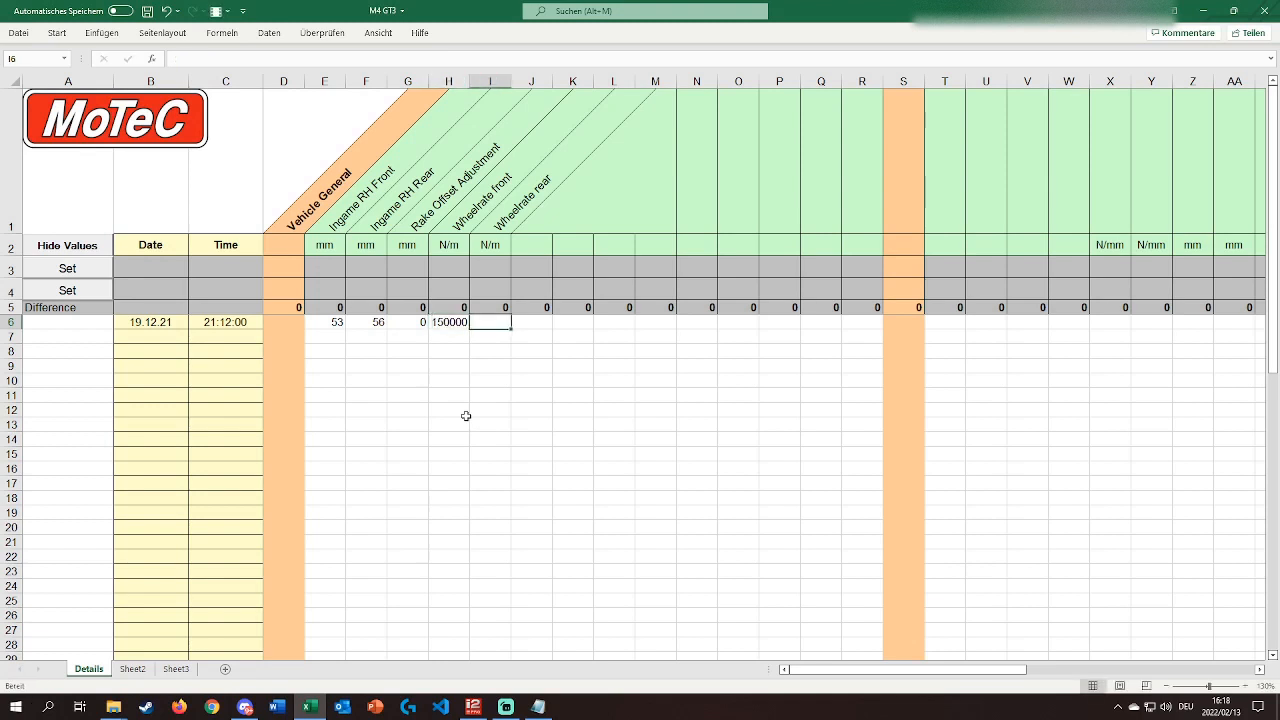
text(150000)
key(Return)
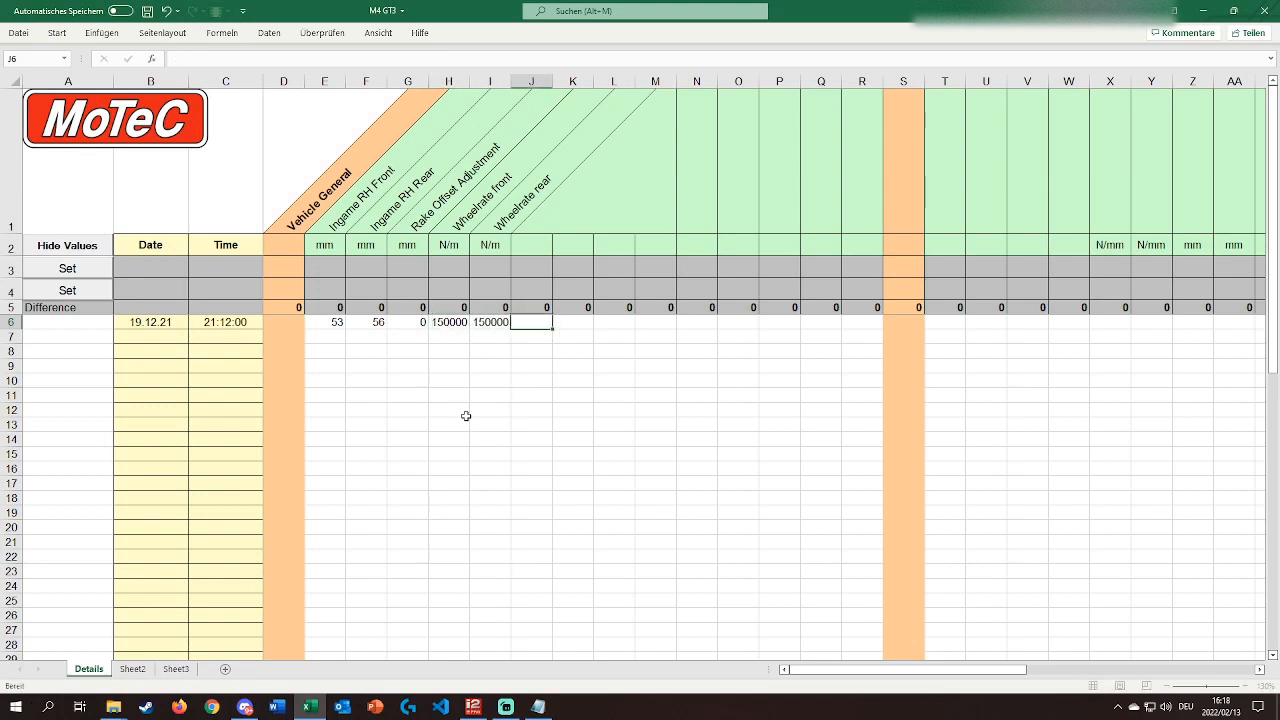
click(396, 426)
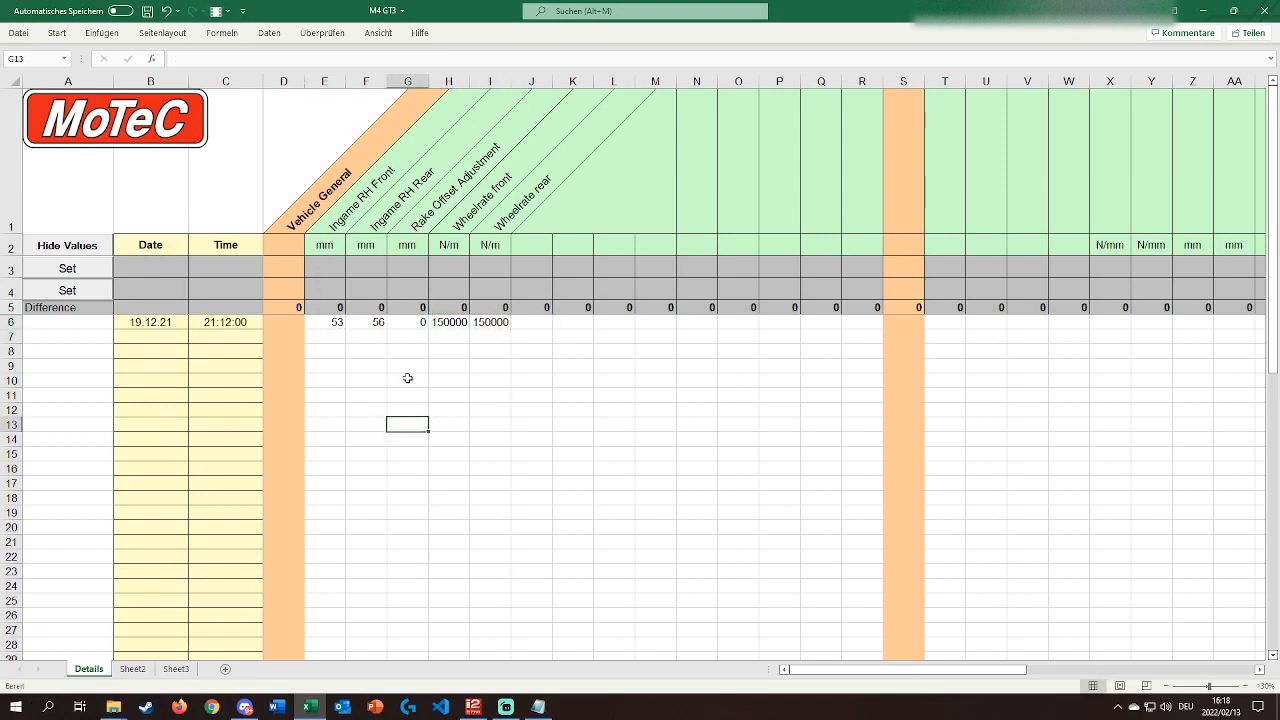
mouse_move(335, 322)
mouse_down()
mouse_move(490, 322)
mouse_move(335, 322)
mouse_up()
click(454, 358)
drag(142, 323, 243, 323)
click(376, 367)
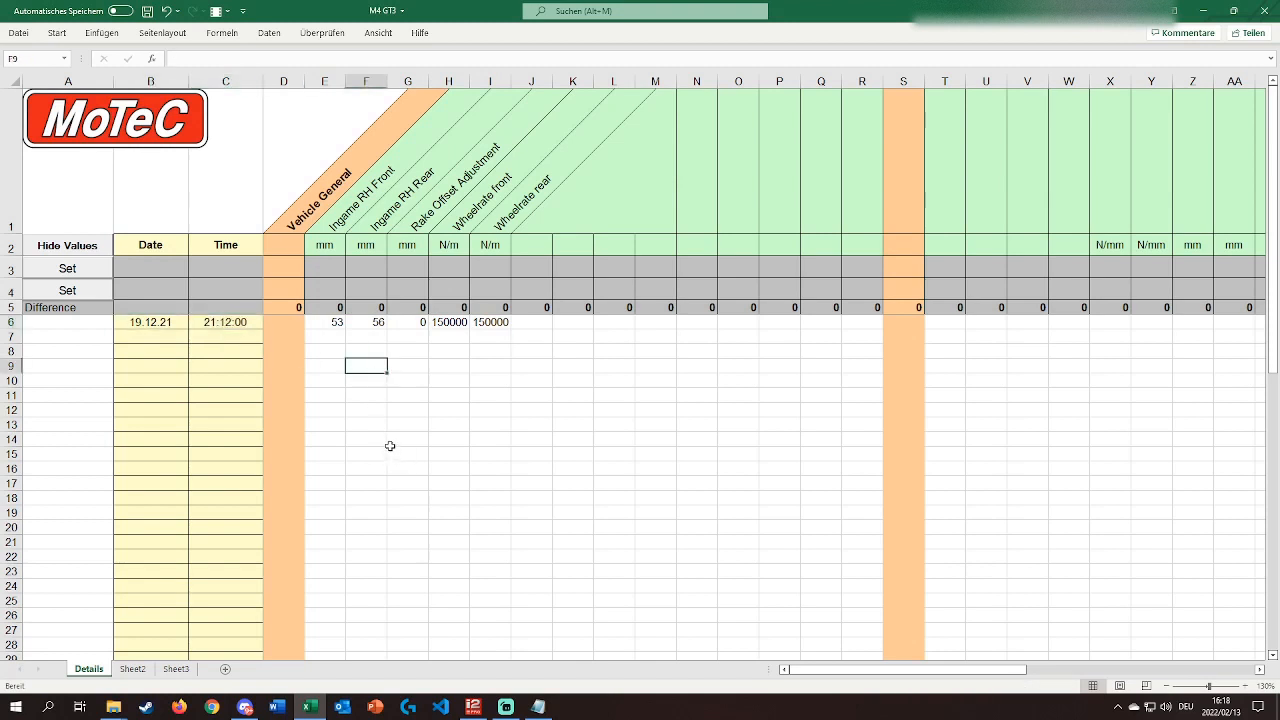
Save the M4 GT3 workbook and inspect the stored value of the date cell in row 6.
click(147, 12)
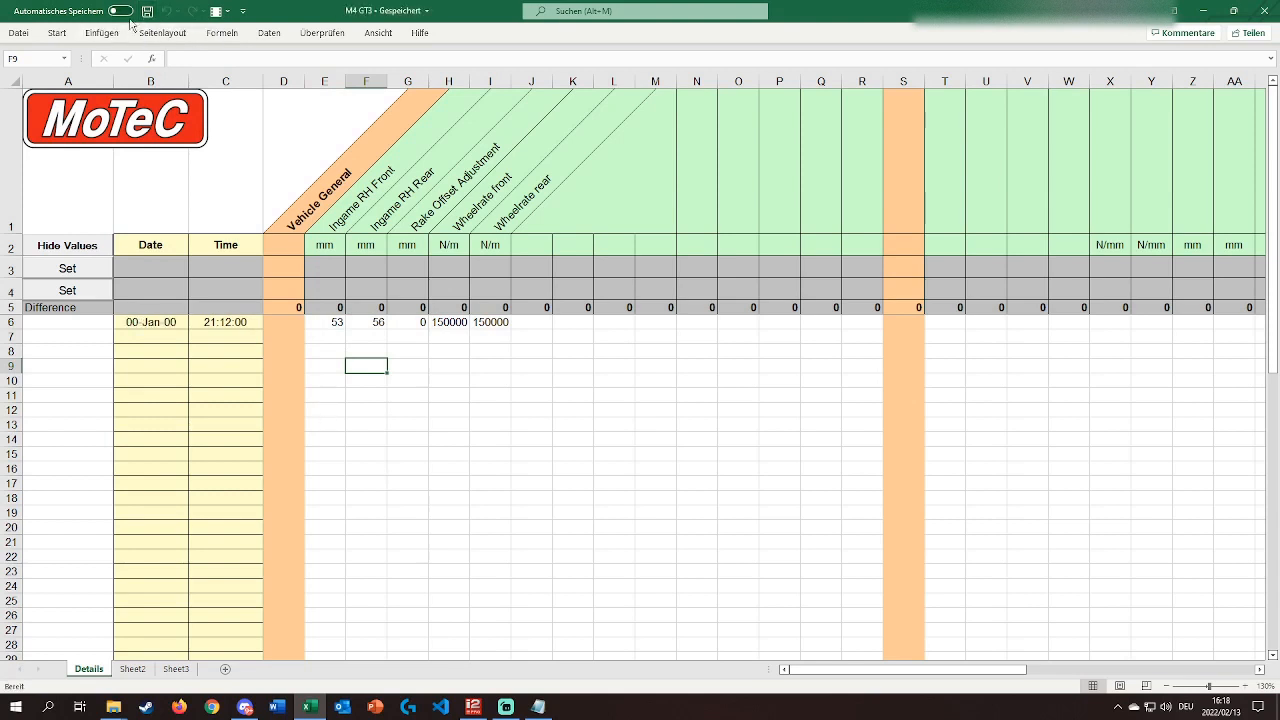
click(157, 322)
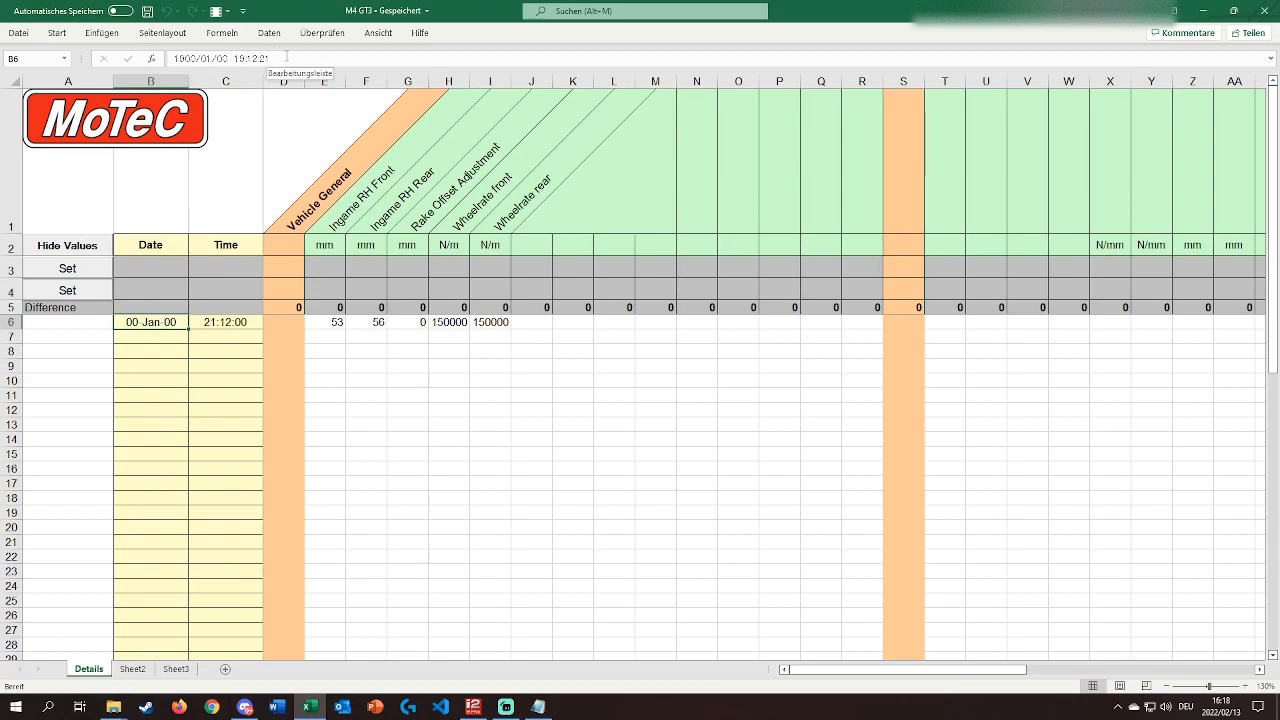
Try to correct the time part of the date value in row 6.
drag(286, 58, 252, 58)
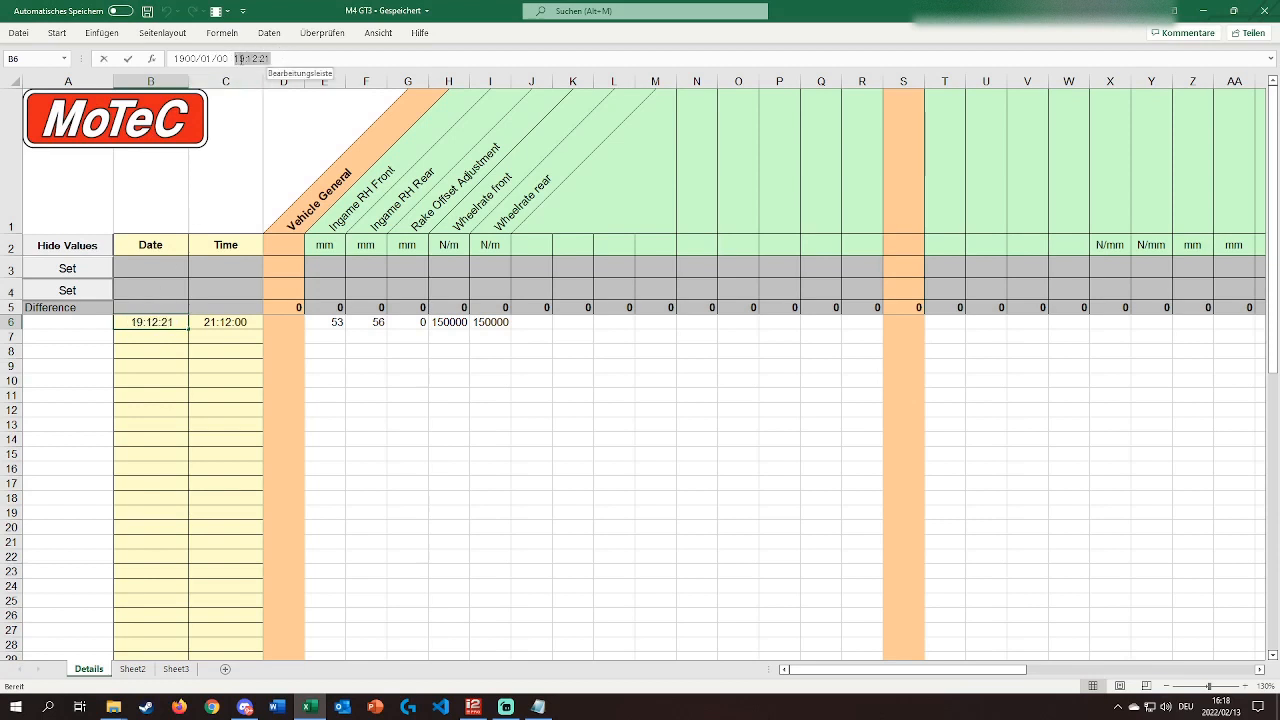
click(162, 337)
click(163, 366)
click(169, 332)
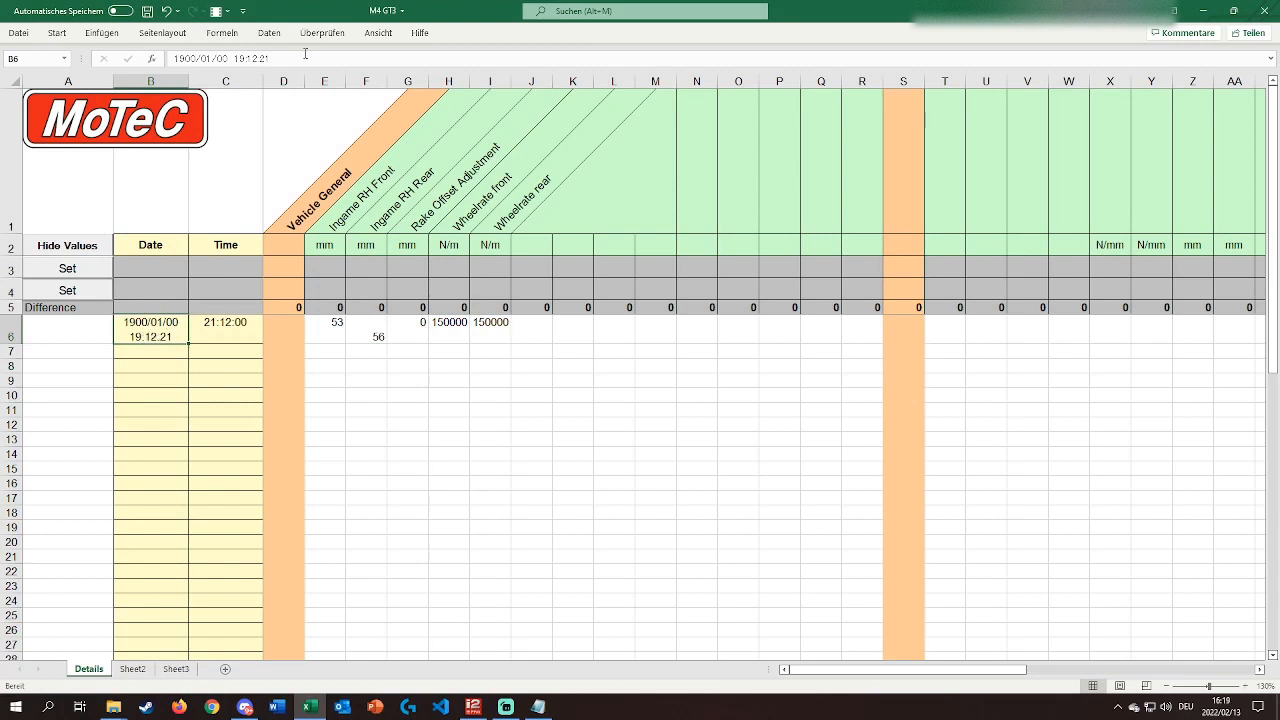
Format the date cell in row 6 with the 14/03/2012 date type.
right_click(155, 328)
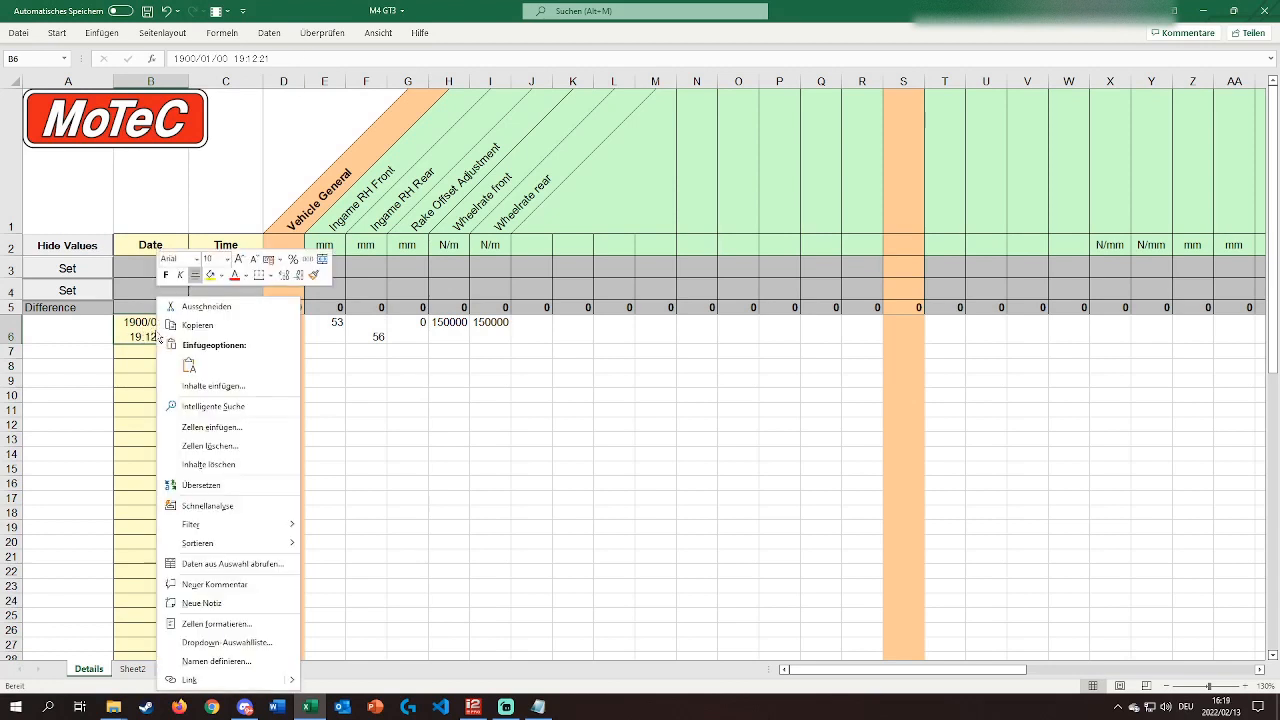
click(243, 624)
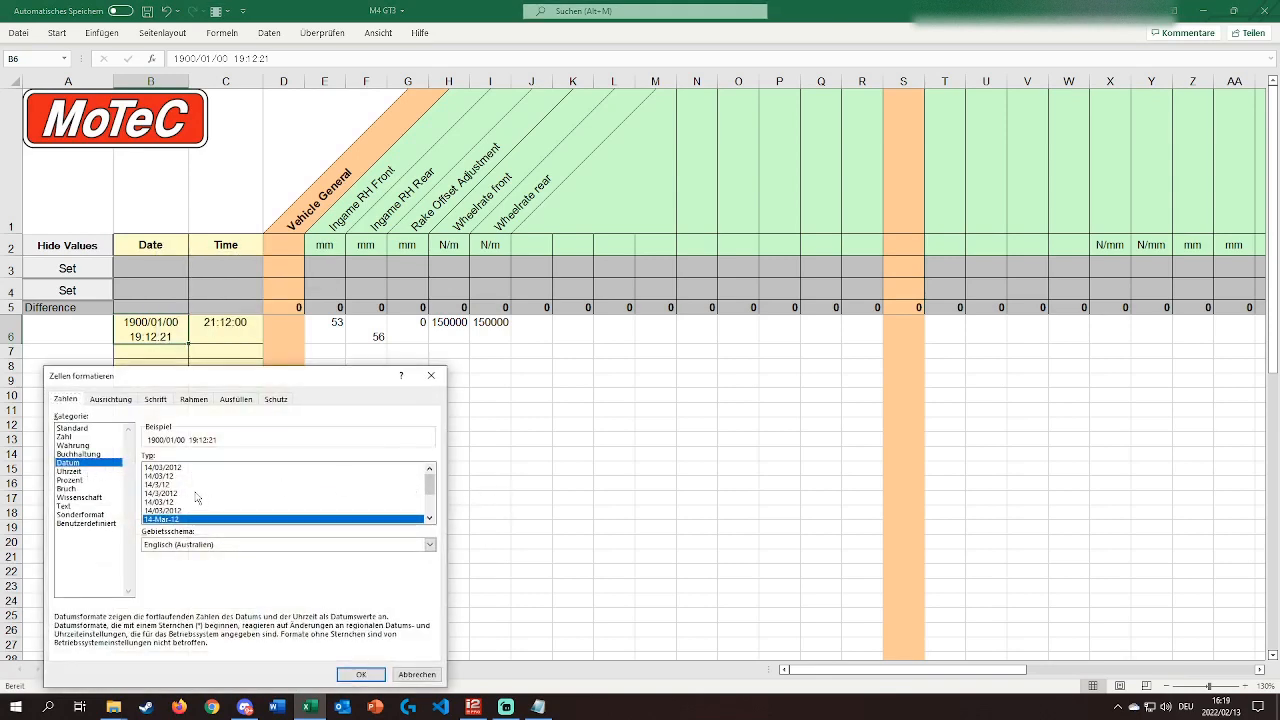
click(172, 469)
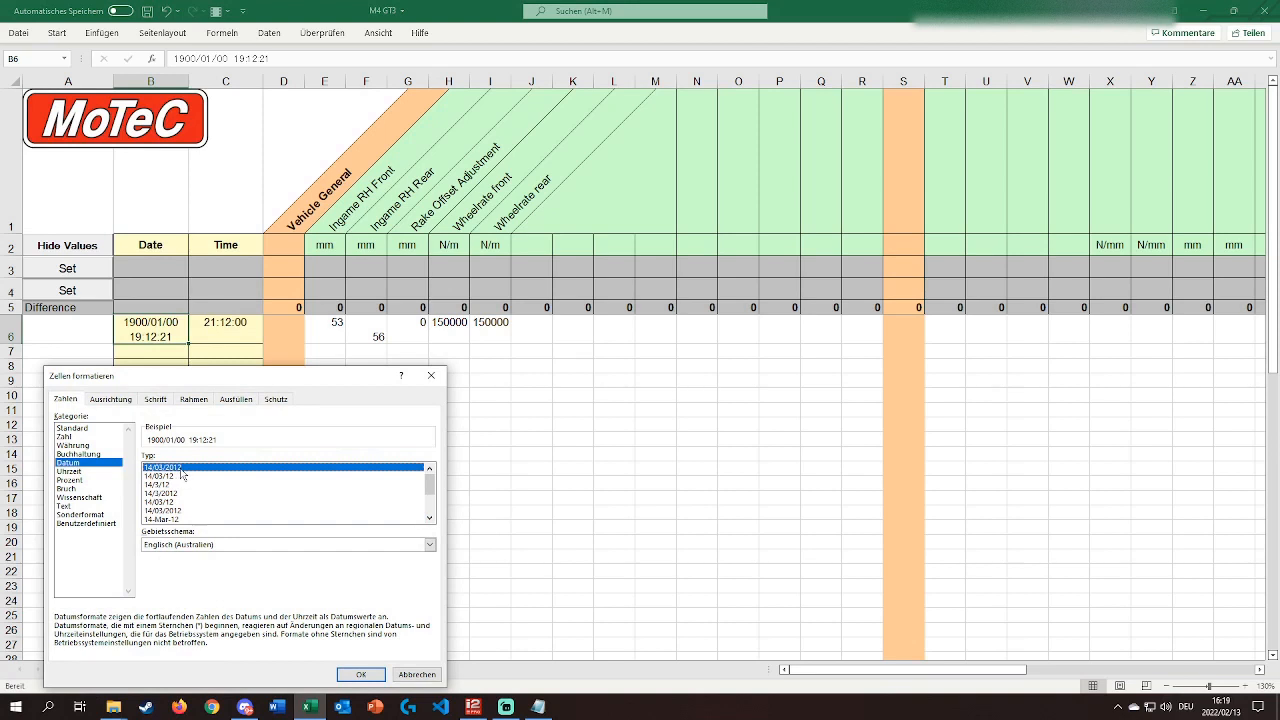
key(Escape)
Replace the value of row 6's date cell with 2021/12/19, without a time part, and save the workbook.
drag(285, 62, 234, 62)
key(BackSpace)
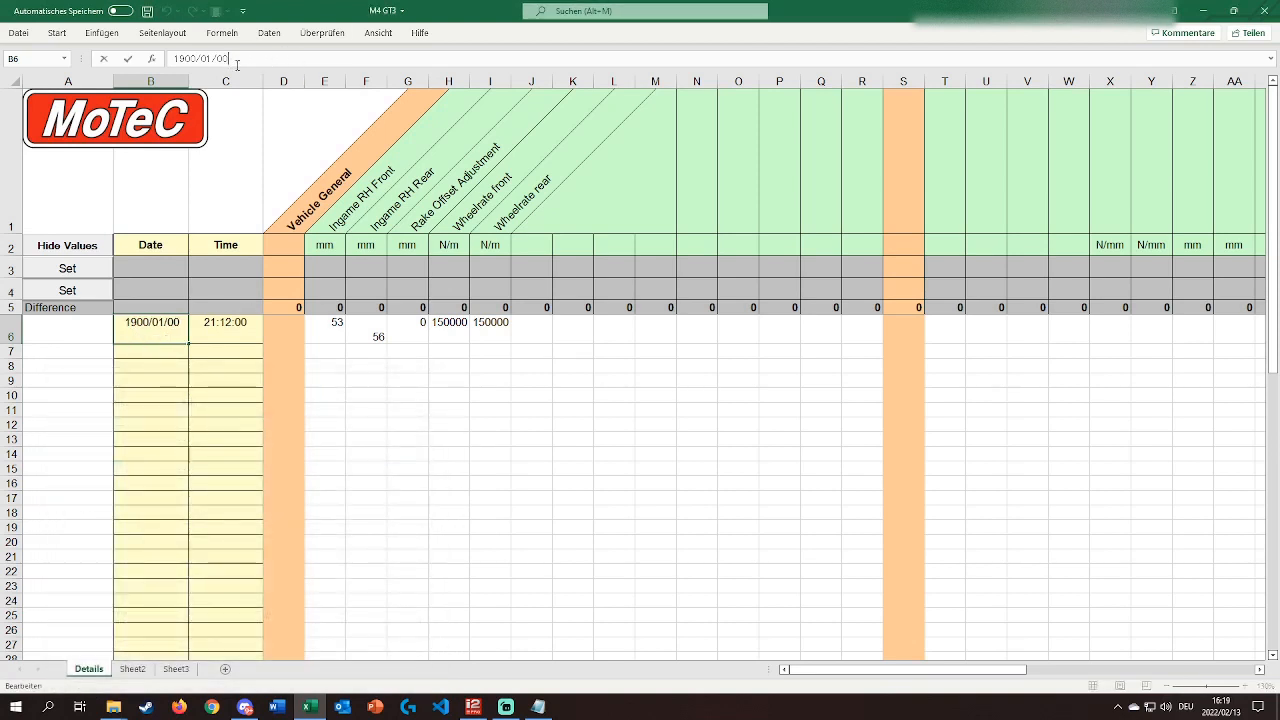
double_click(179, 59)
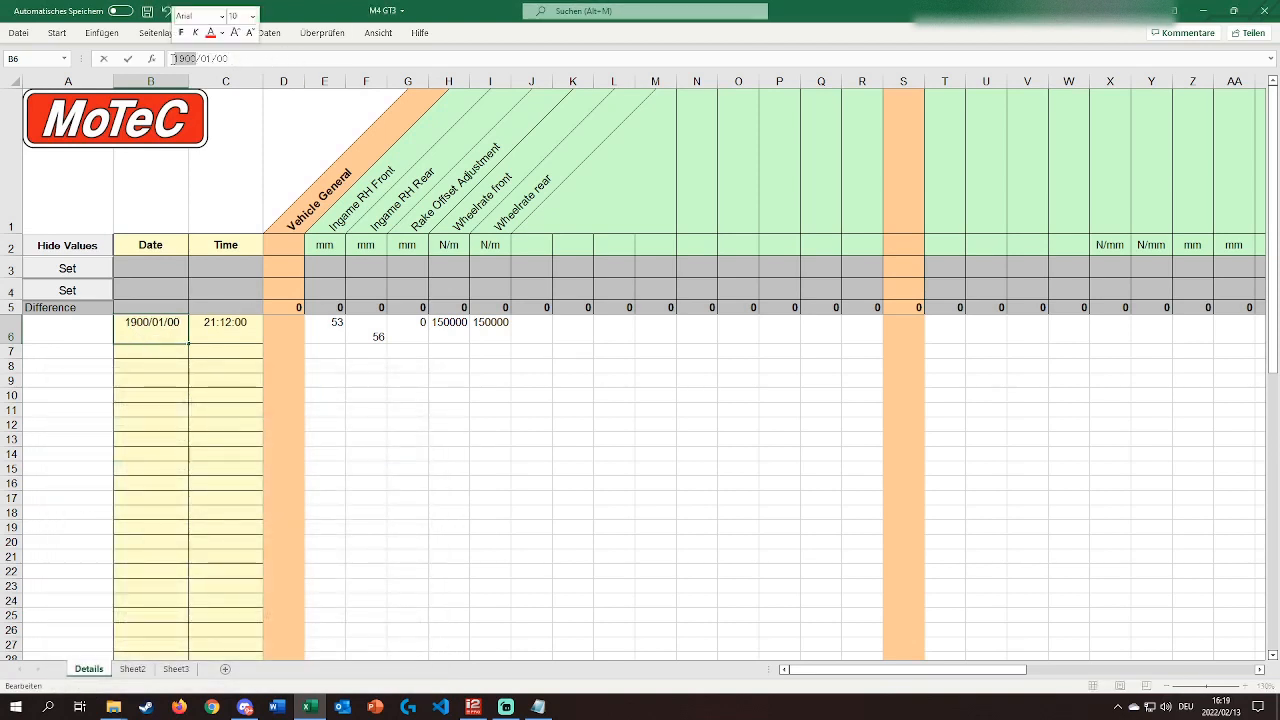
text(2021)
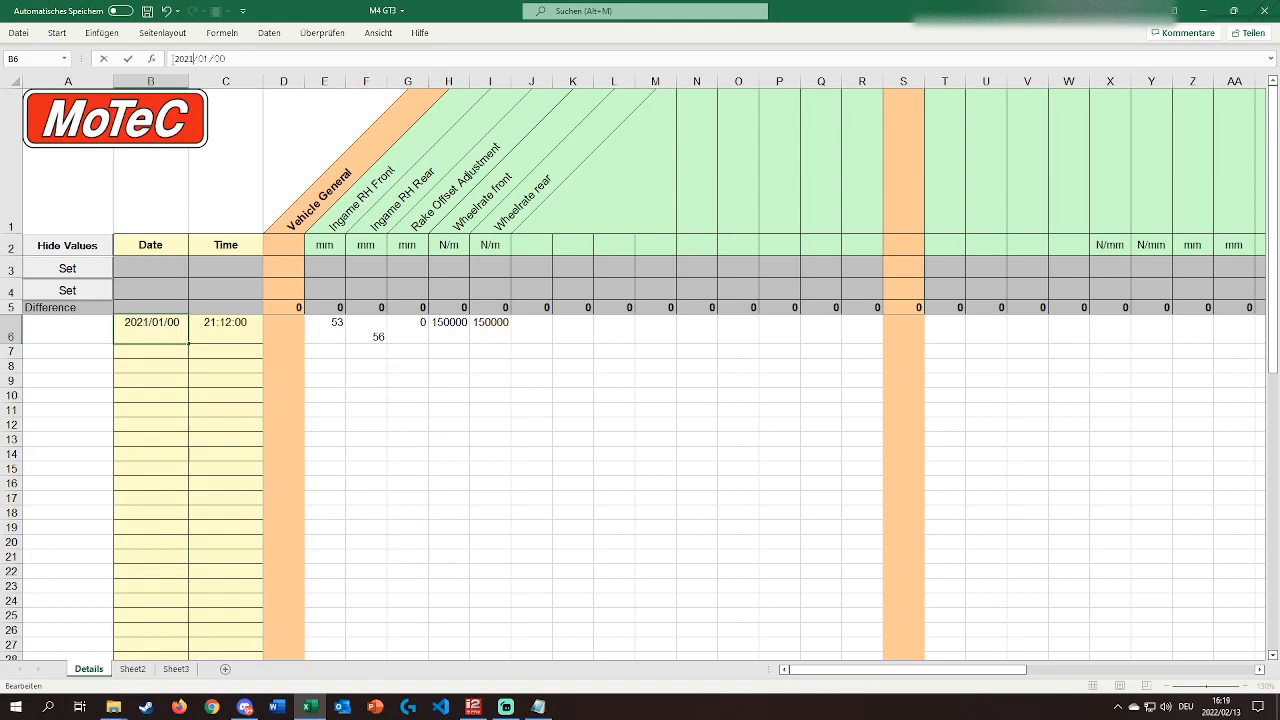
double_click(204, 58)
text(12)
double_click(217, 58)
text(19)
key(Return)
click(400, 435)
click(150, 326)
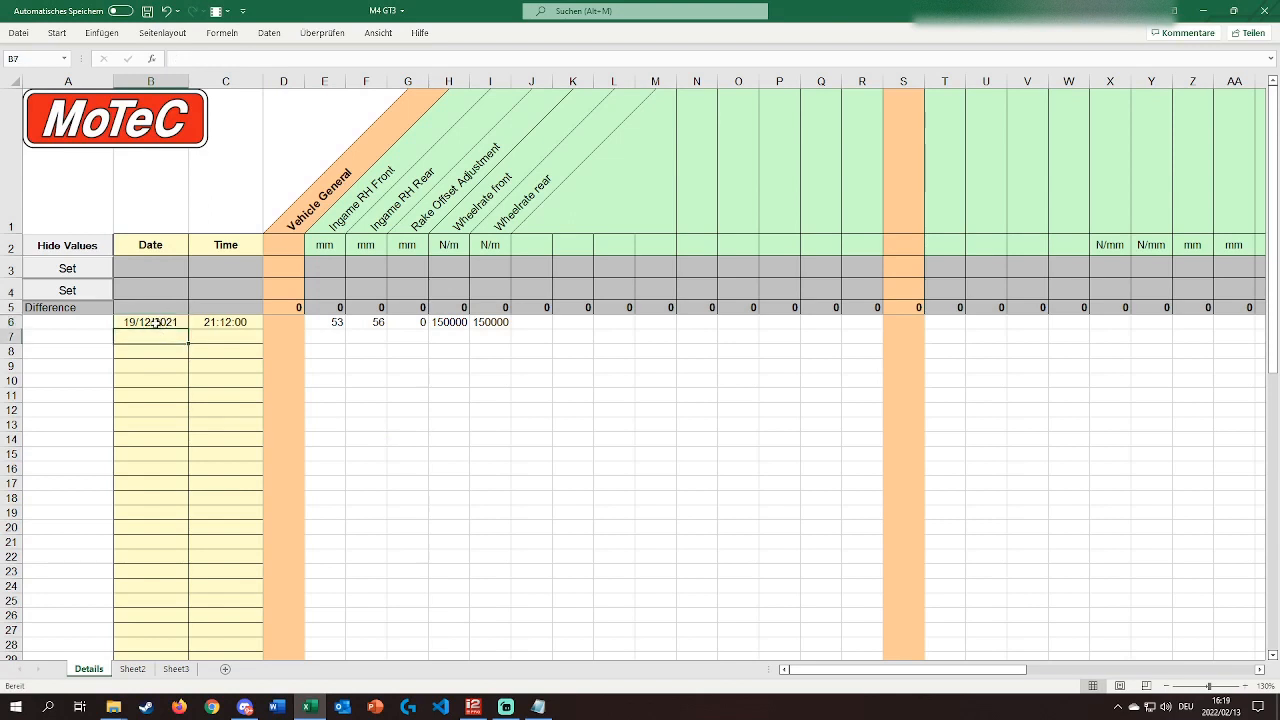
click(437, 392)
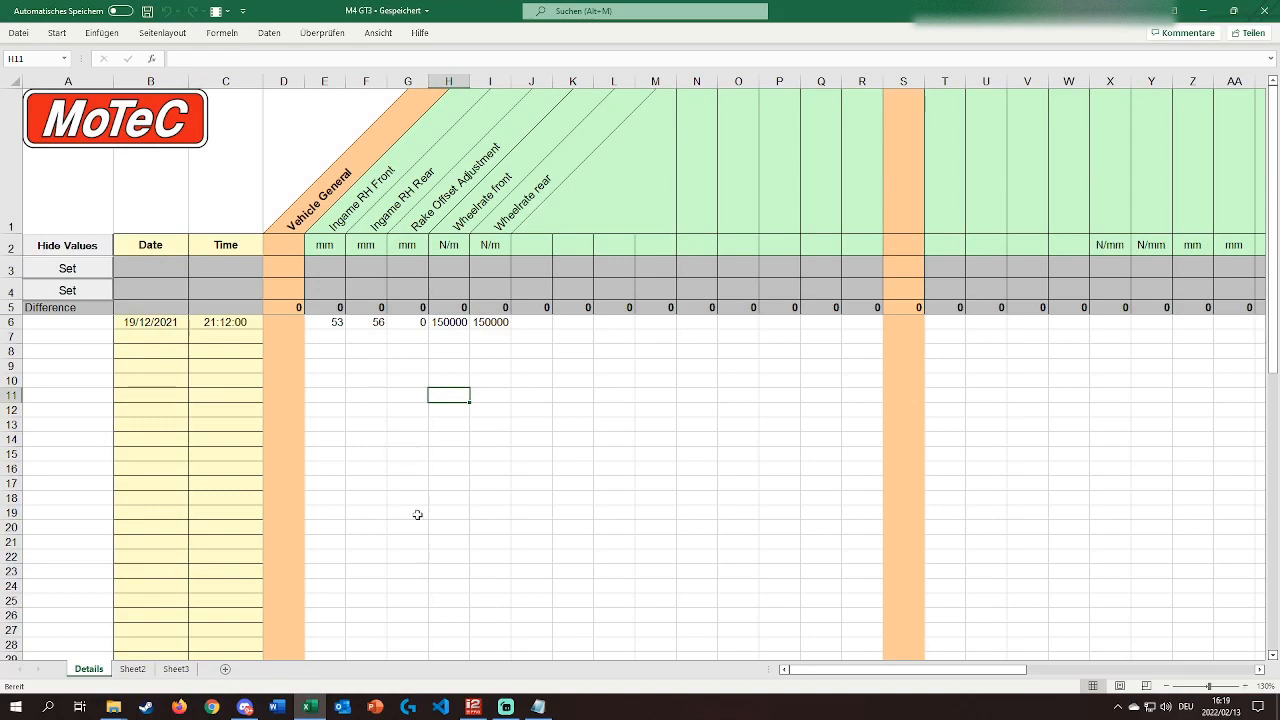
Switch to MoTeC i2 Pro and examine lap 5's ride height traces on the Suspension workbook's Ride Height worksheet.
click(473, 707)
click(287, 86)
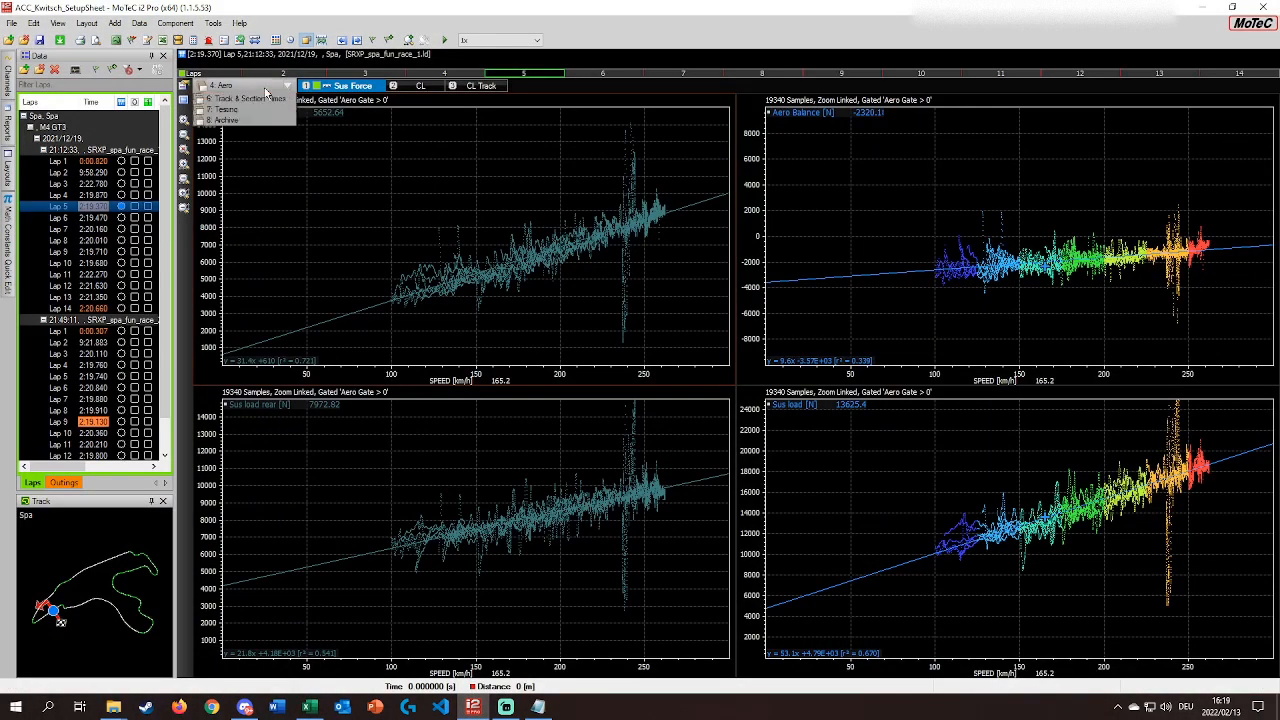
click(249, 121)
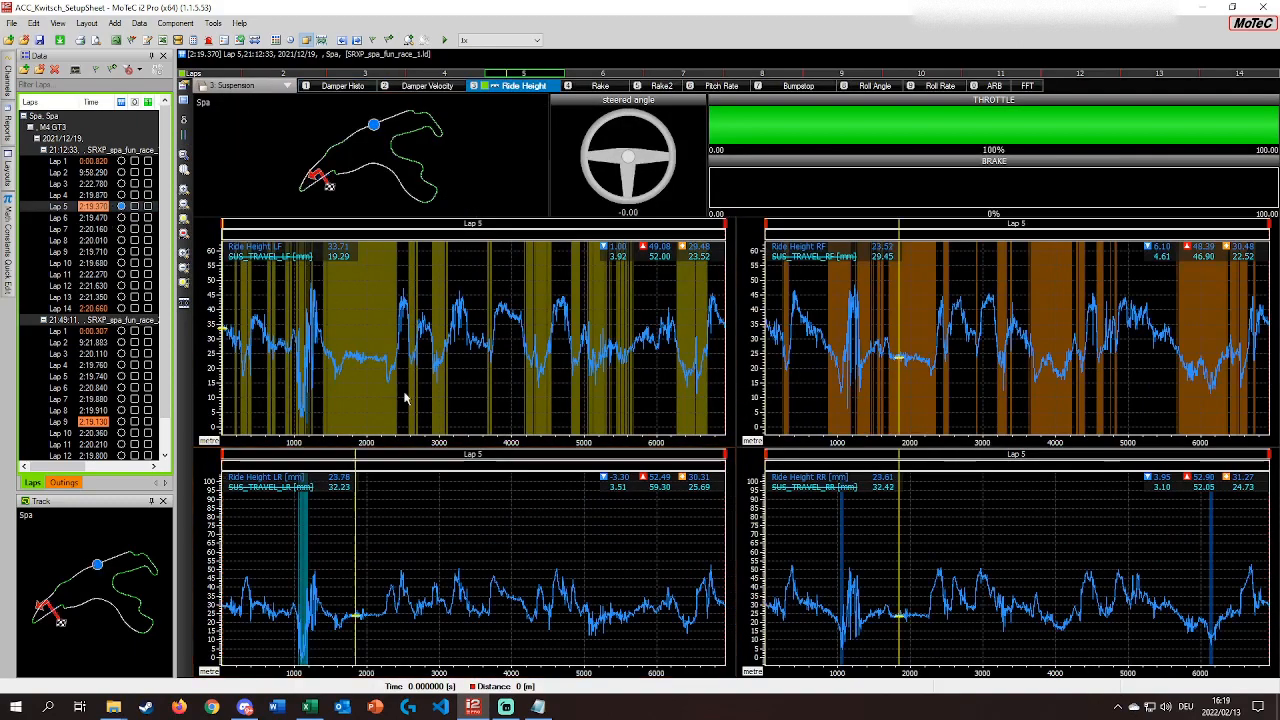
click(537, 360)
drag(800, 310, 1077, 345)
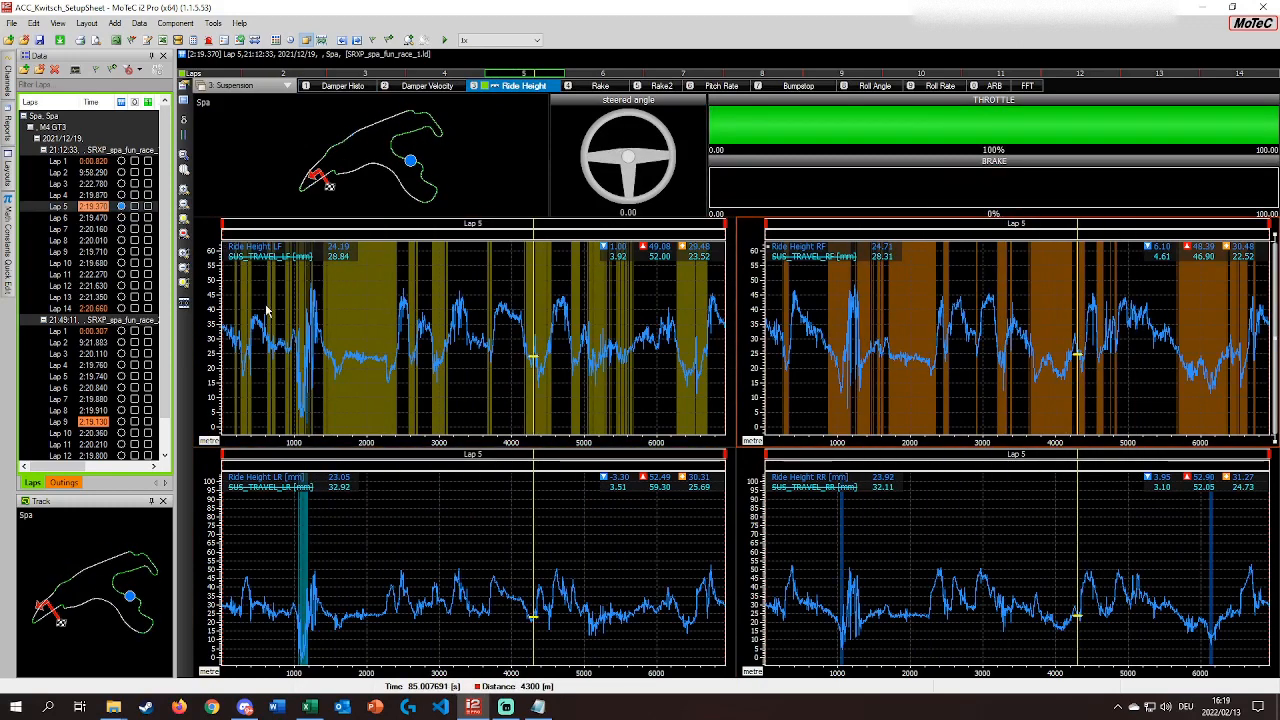
drag(268, 314, 581, 330)
drag(341, 322, 295, 336)
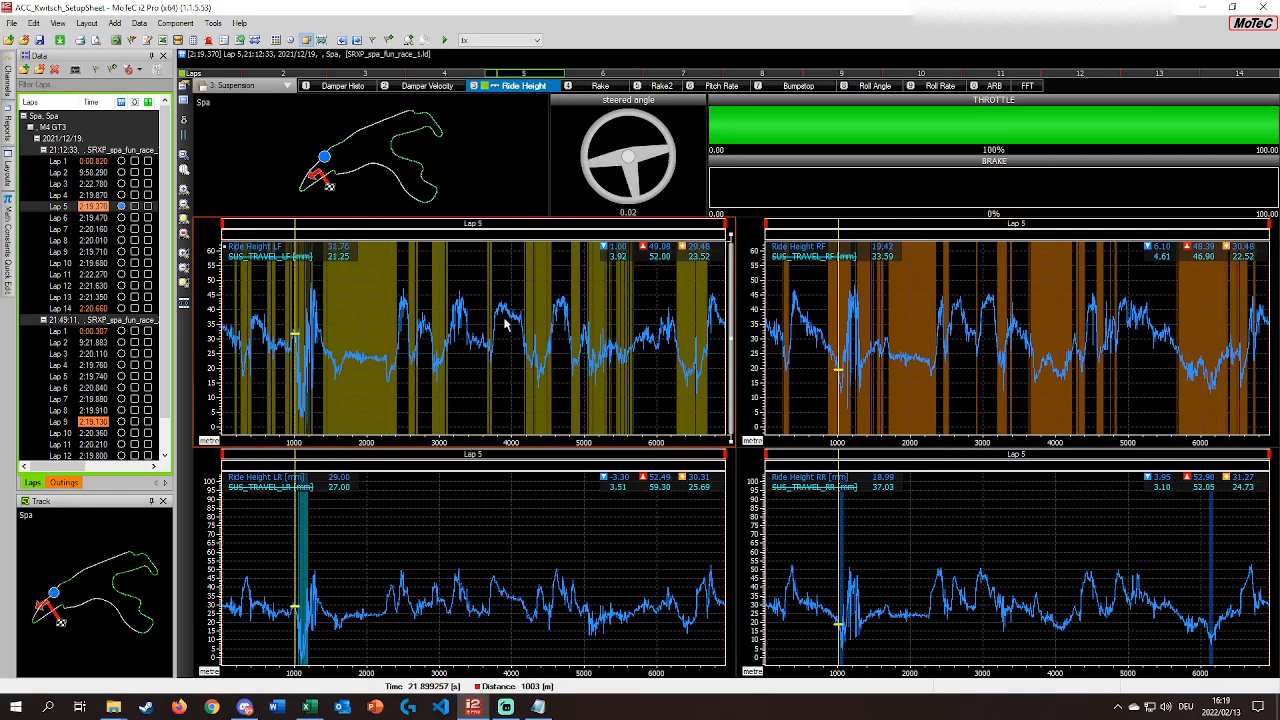
Check the channel values loaded from the M4 GT3 setup sheet and consult the help topic on Setup Sheets.
click(162, 41)
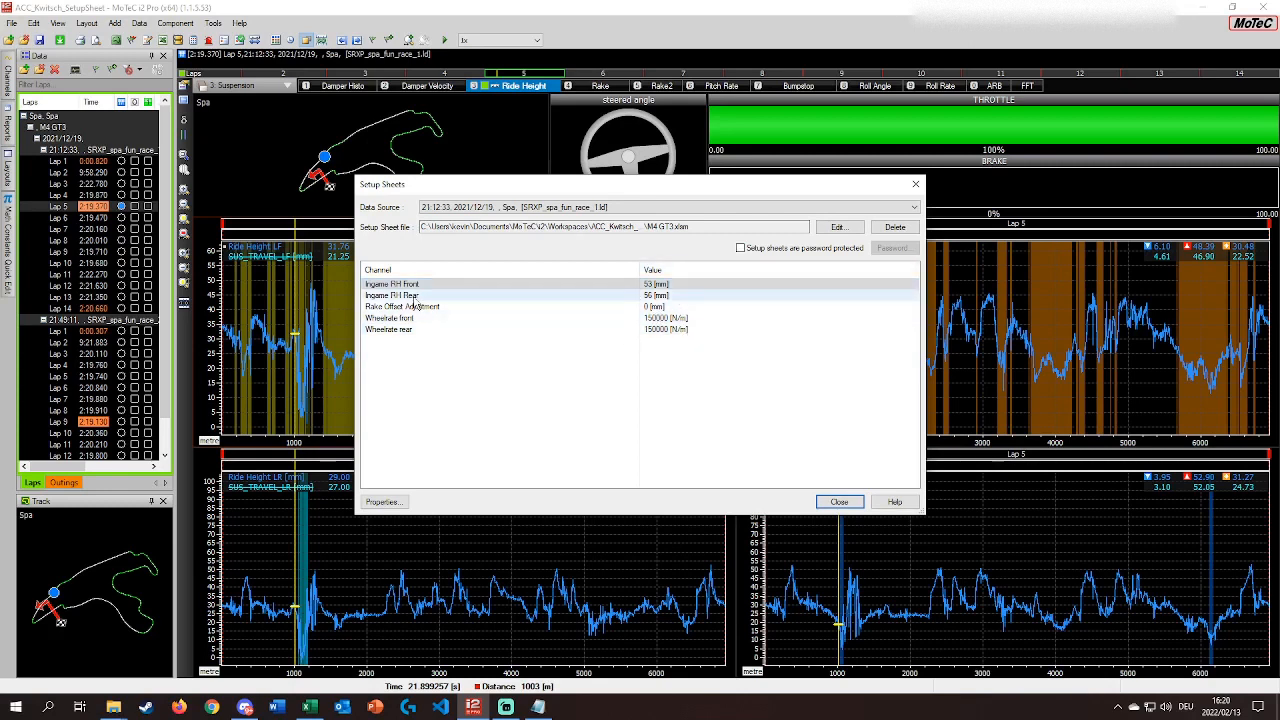
click(894, 502)
scroll(503, 187, down, 5)
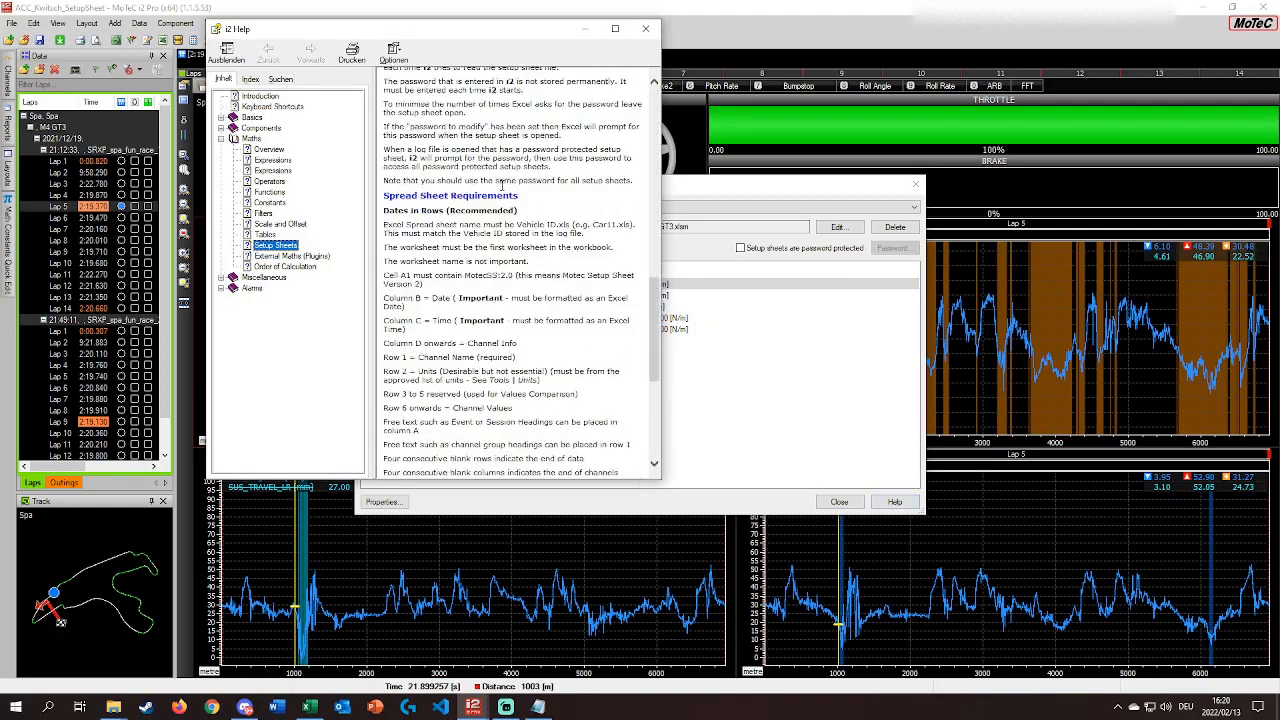
scroll(503, 187, up, 10)
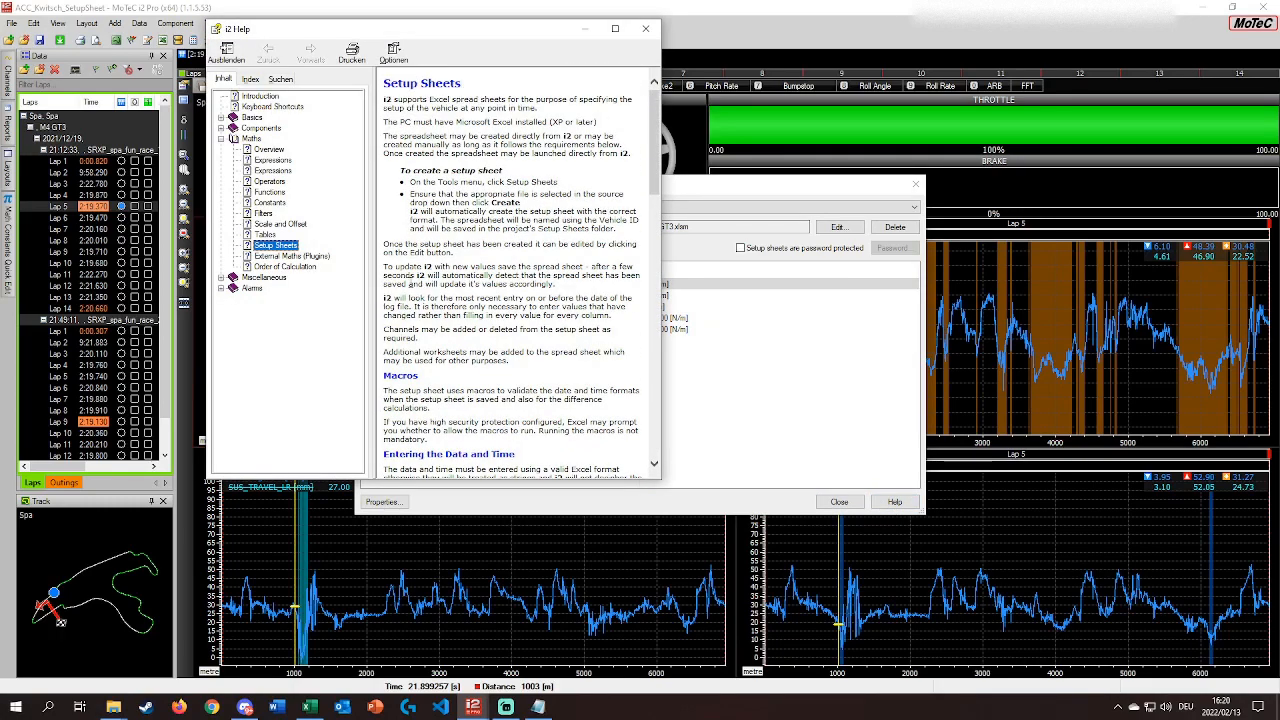
click(647, 30)
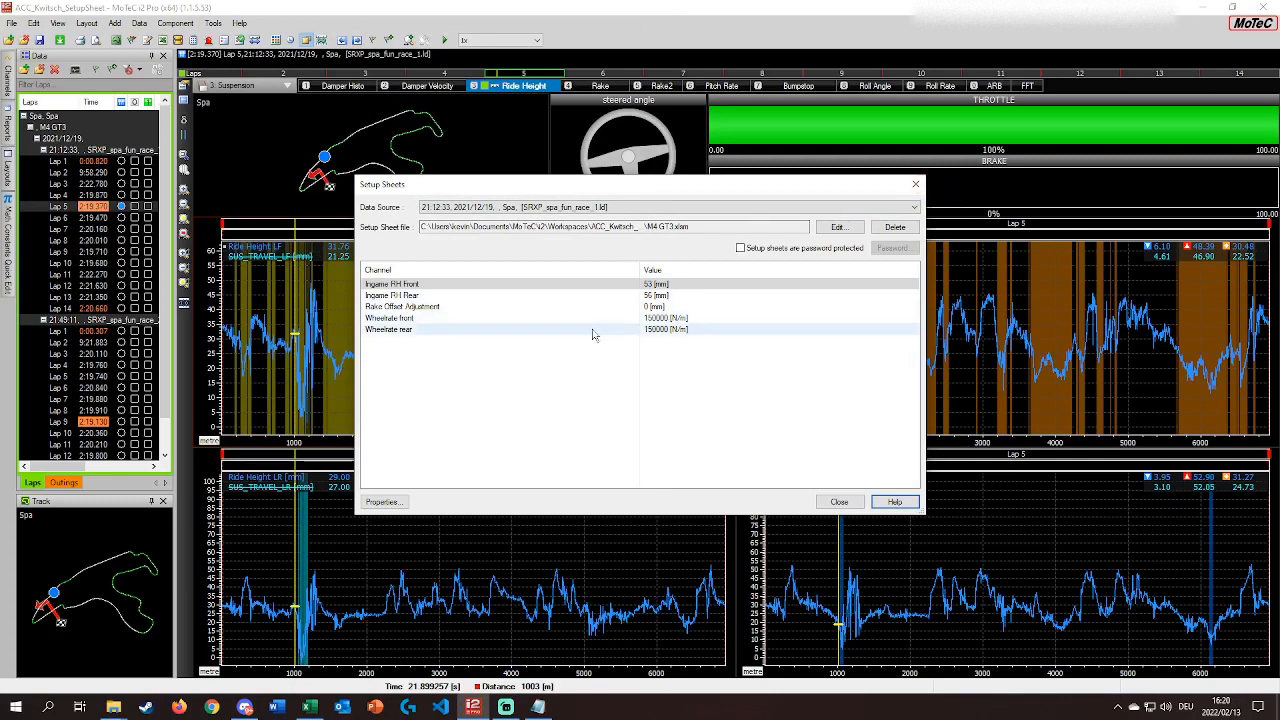
click(402, 306)
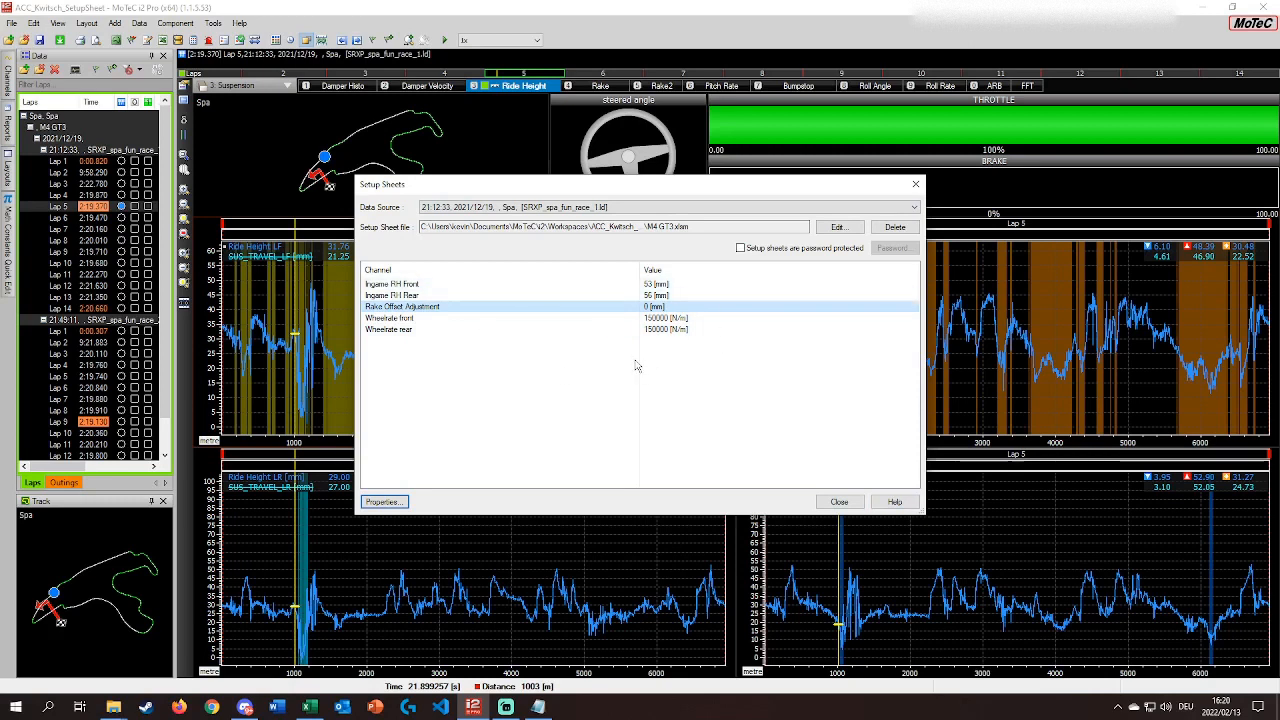
click(915, 184)
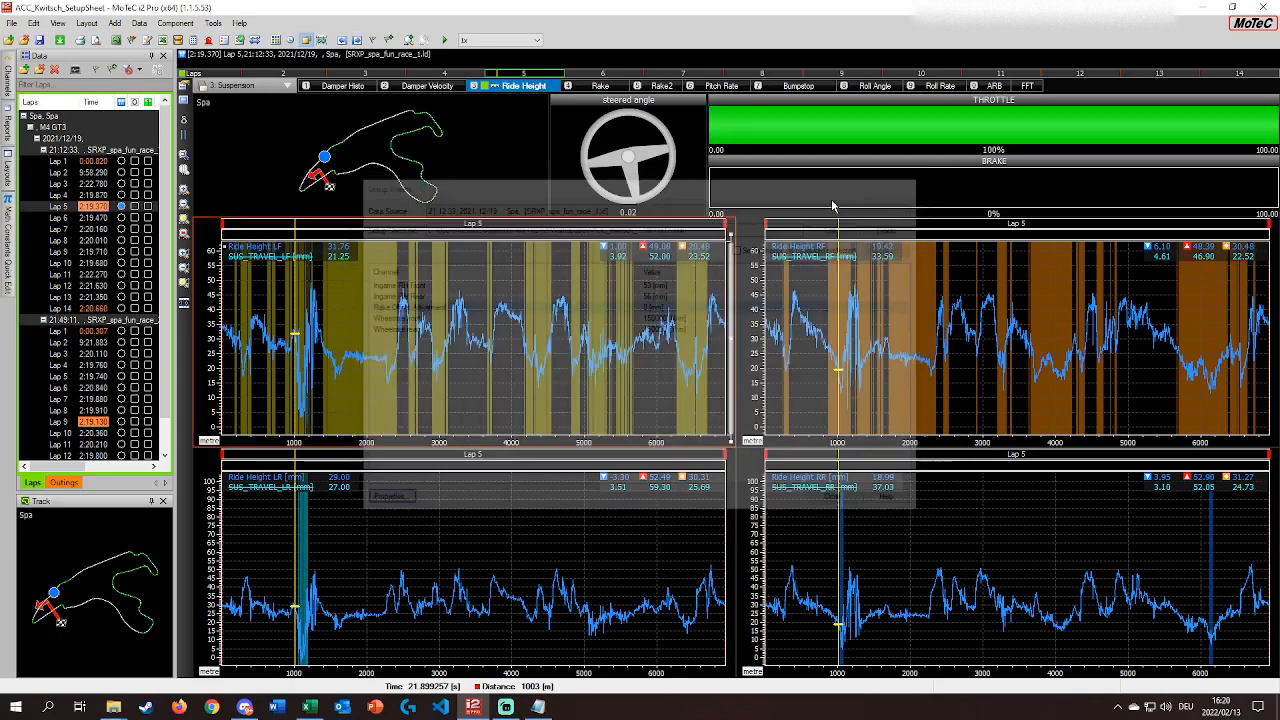
Show lap 2 on the Rake worksheet against time and read Rake in mm where the car stands still.
click(600, 86)
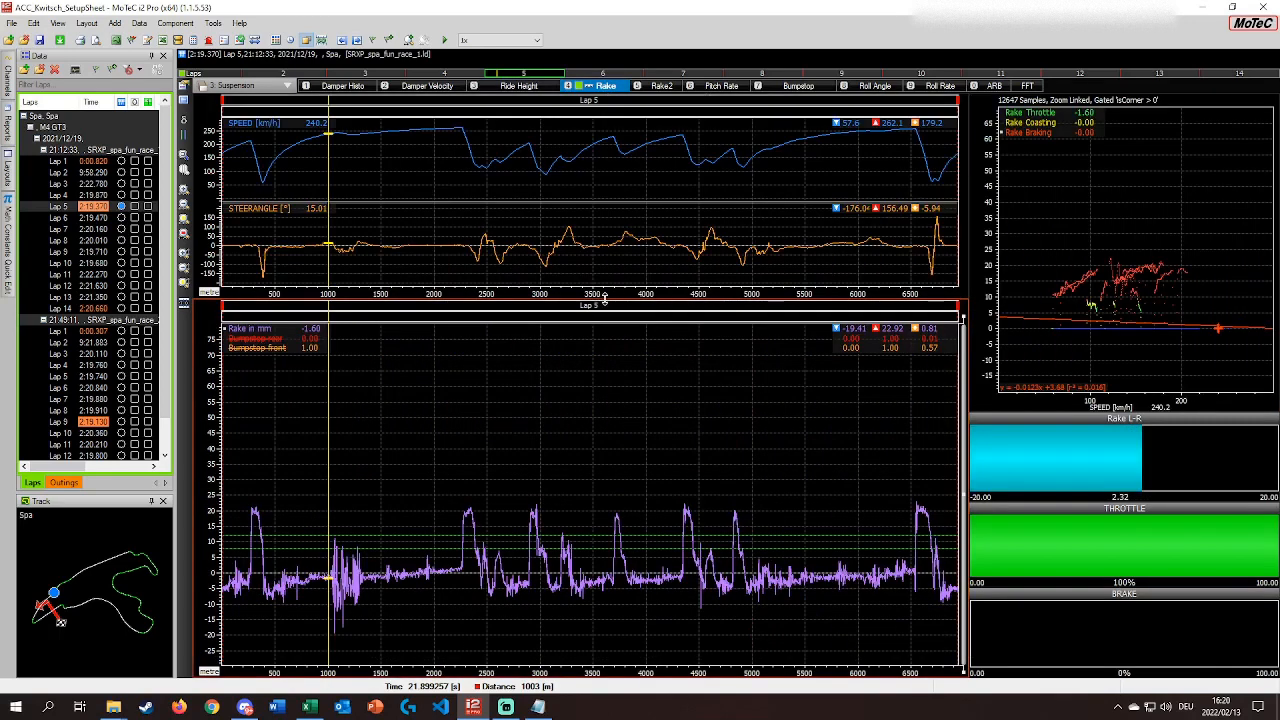
click(94, 172)
click(522, 432)
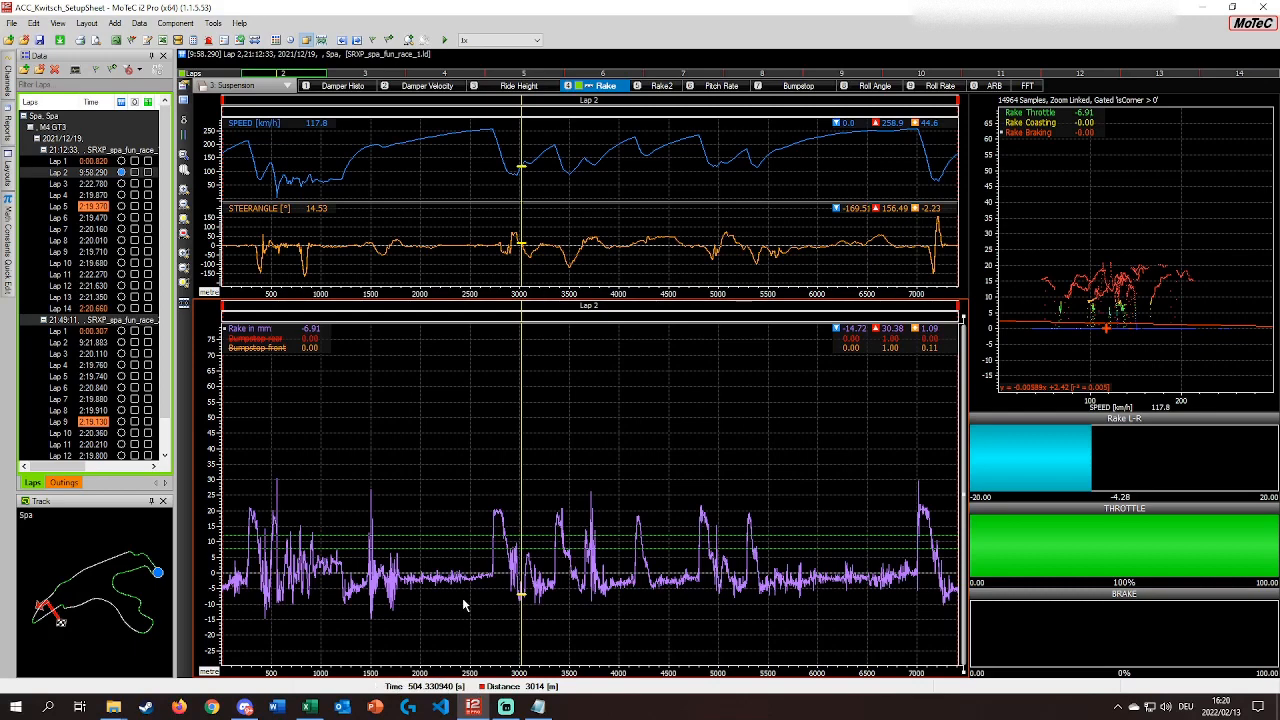
key(F9)
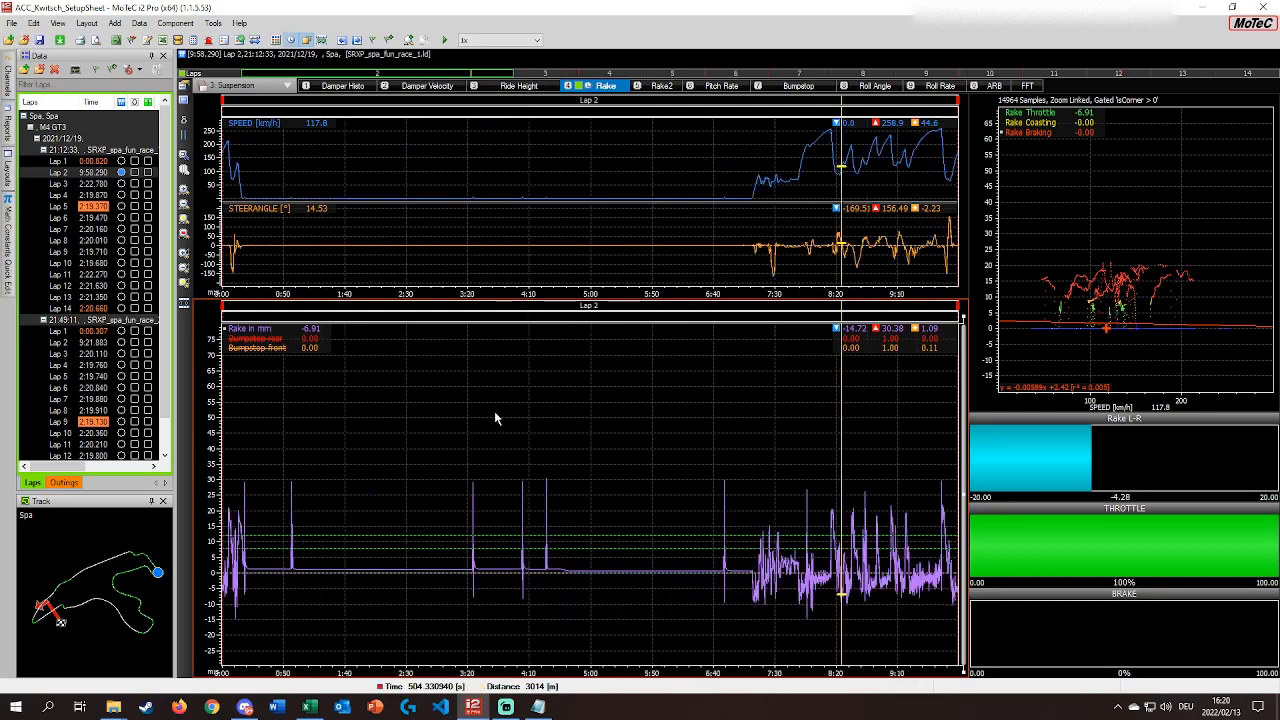
click(289, 40)
click(290, 42)
drag(612, 545, 623, 514)
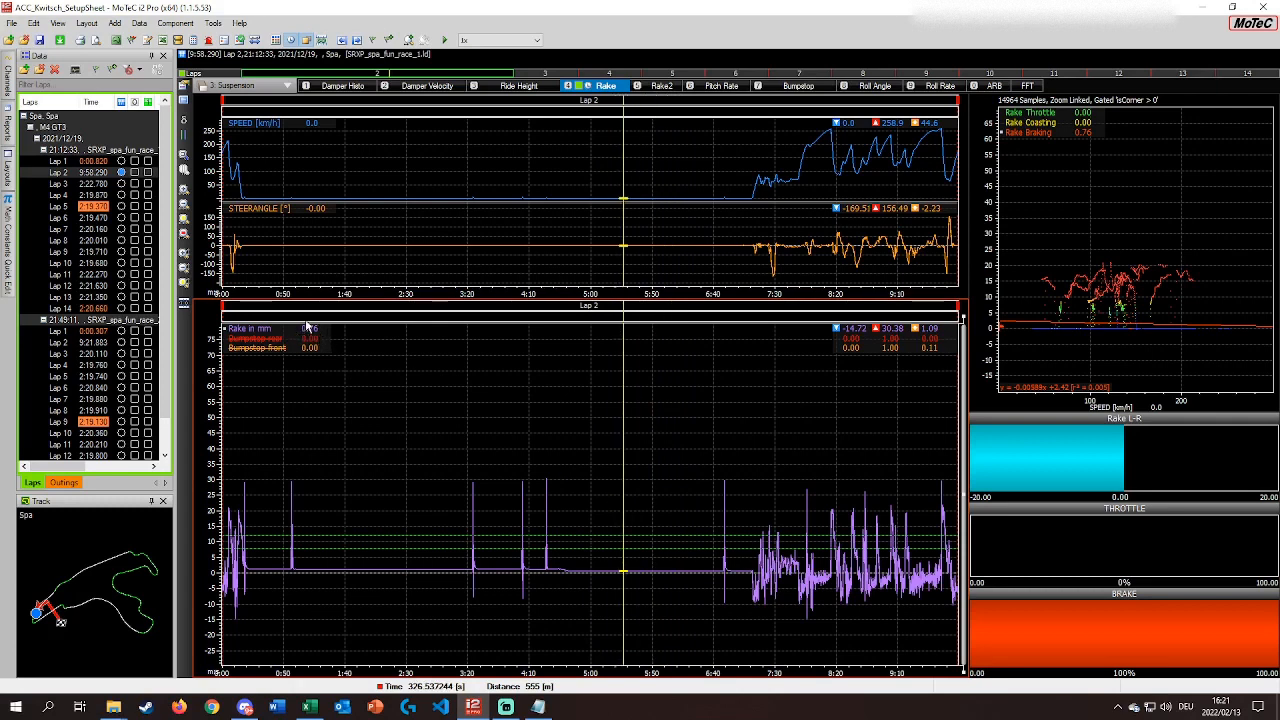
drag(726, 514, 621, 550)
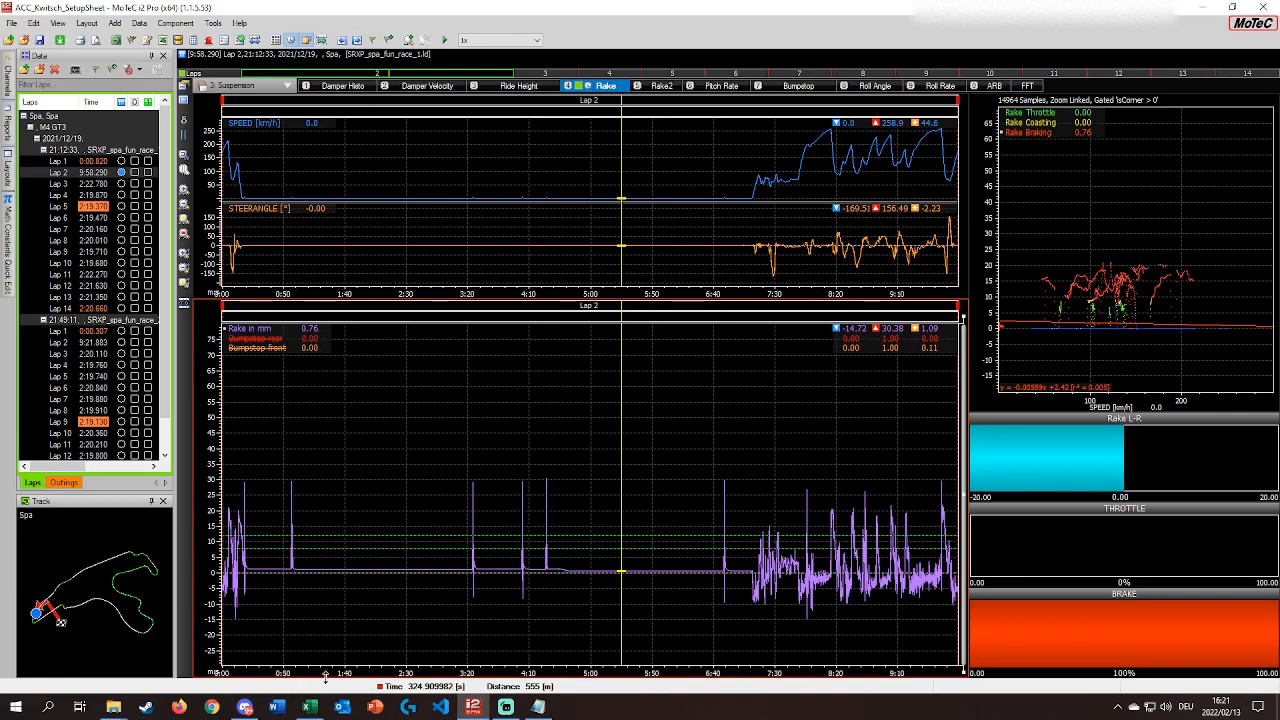
Review the Ingame RH Front and Rear entries in Excel and compare them with the rake reading in MoTeC i2 Pro.
click(309, 707)
click(418, 408)
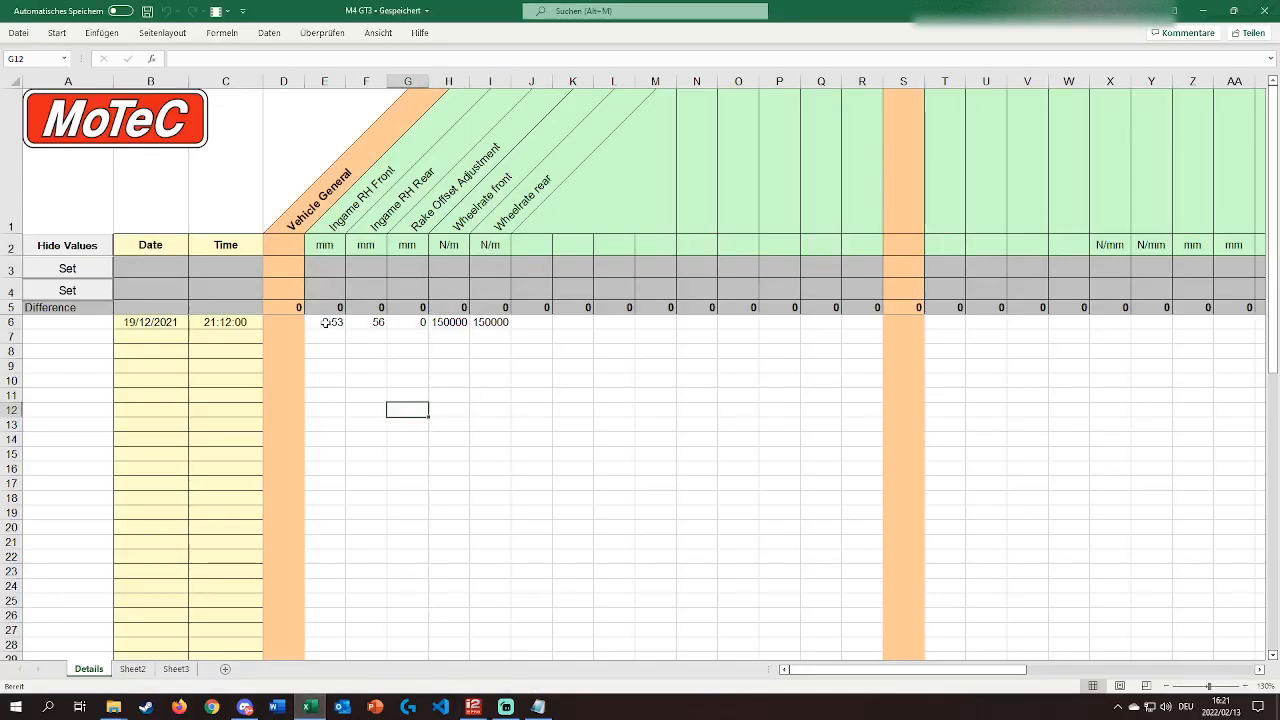
click(338, 366)
click(330, 350)
click(332, 323)
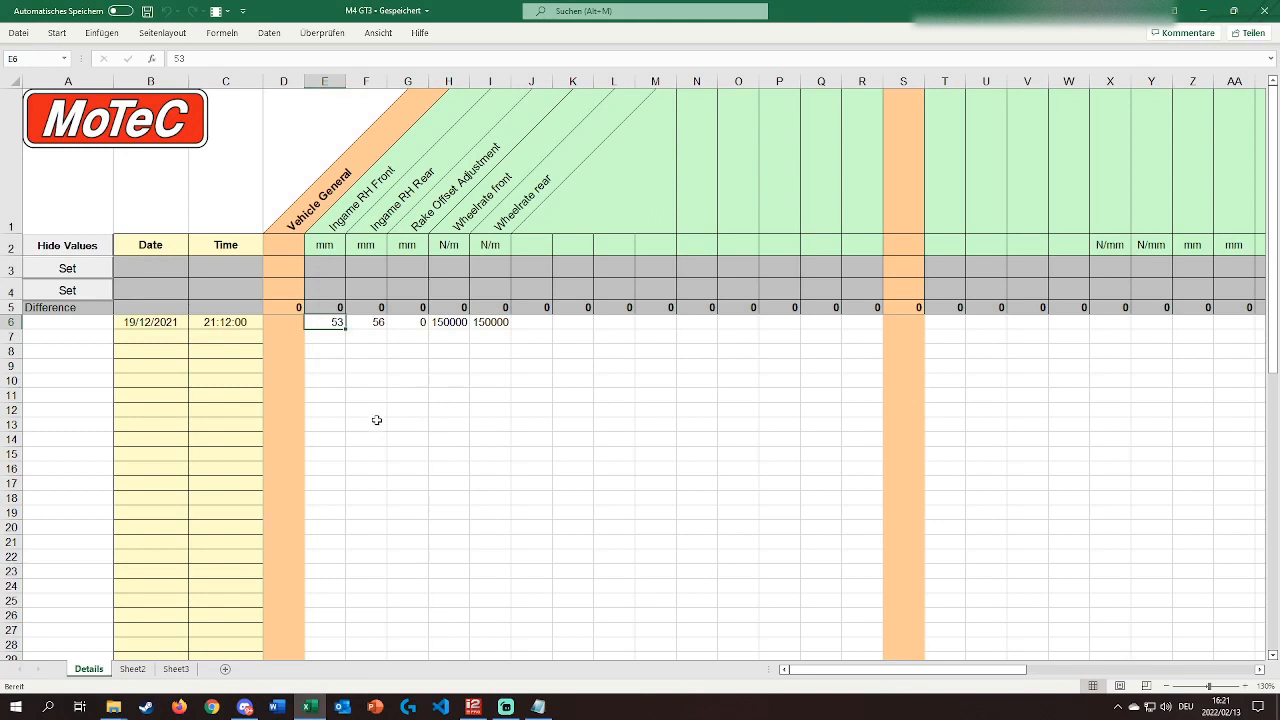
click(374, 321)
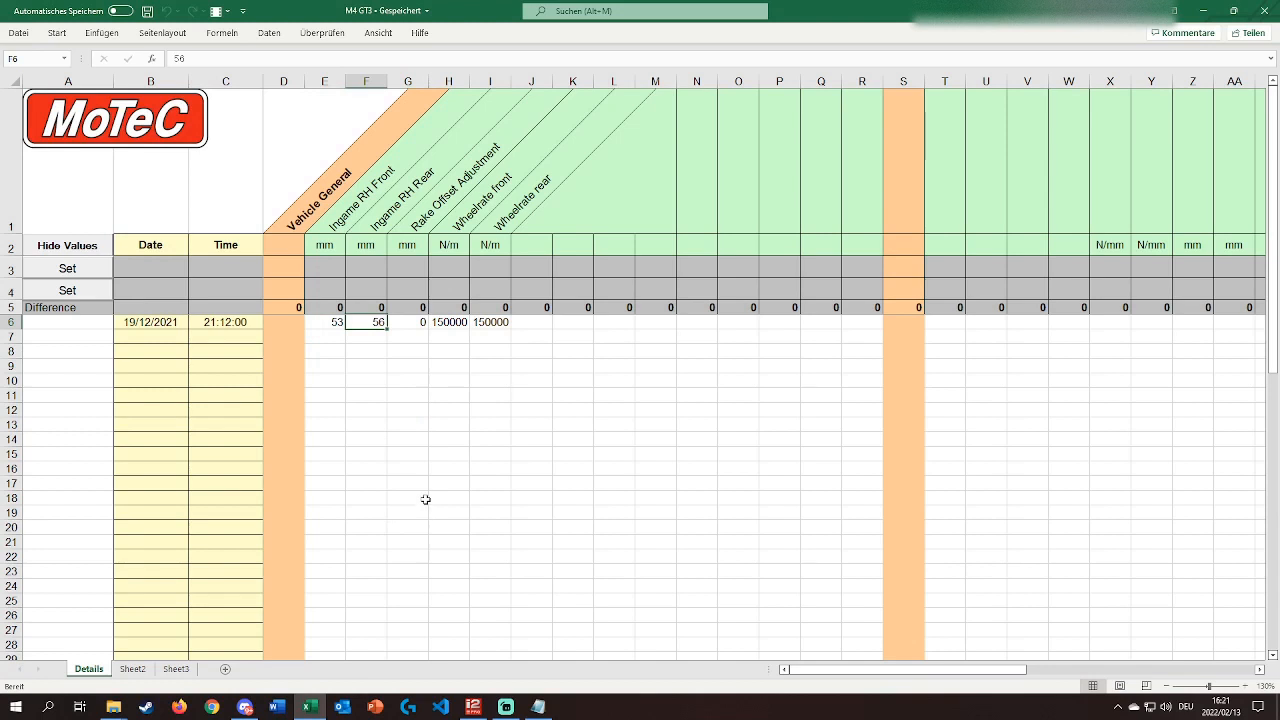
click(473, 707)
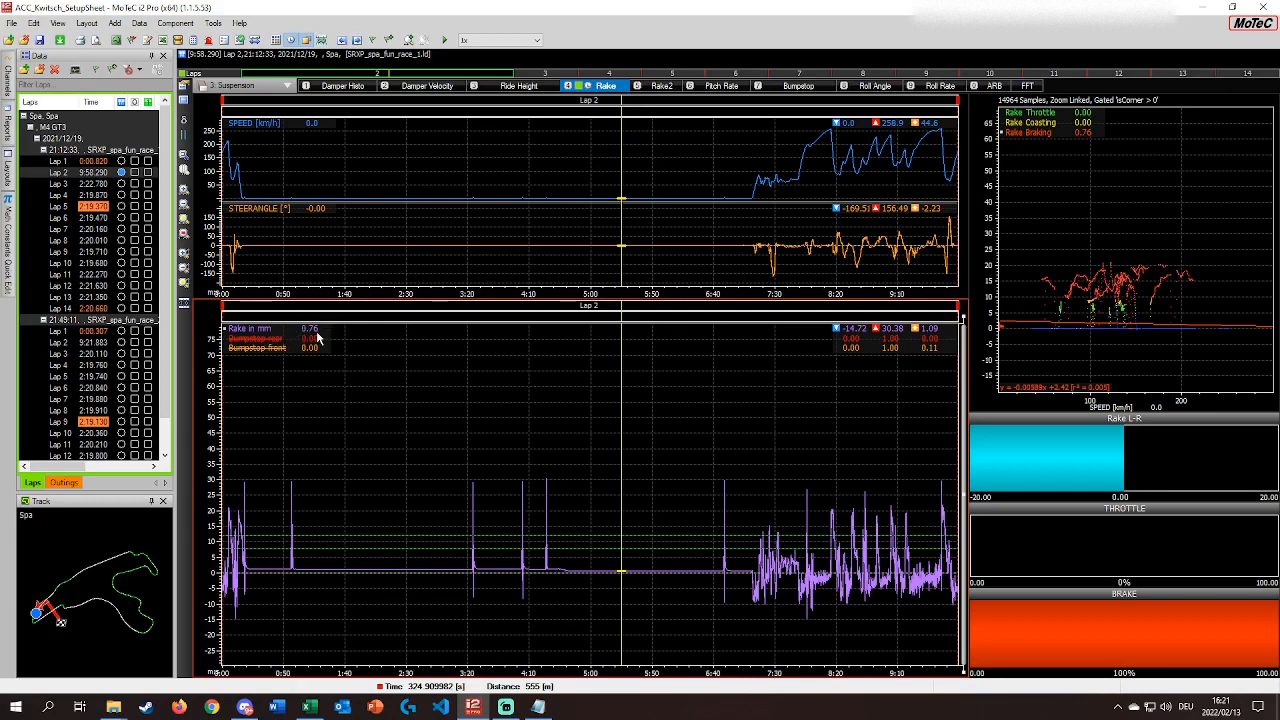
Switch back to Excel, set row 6's Rake Offset Adjustment to 2,24 and save the workbook.
click(308, 710)
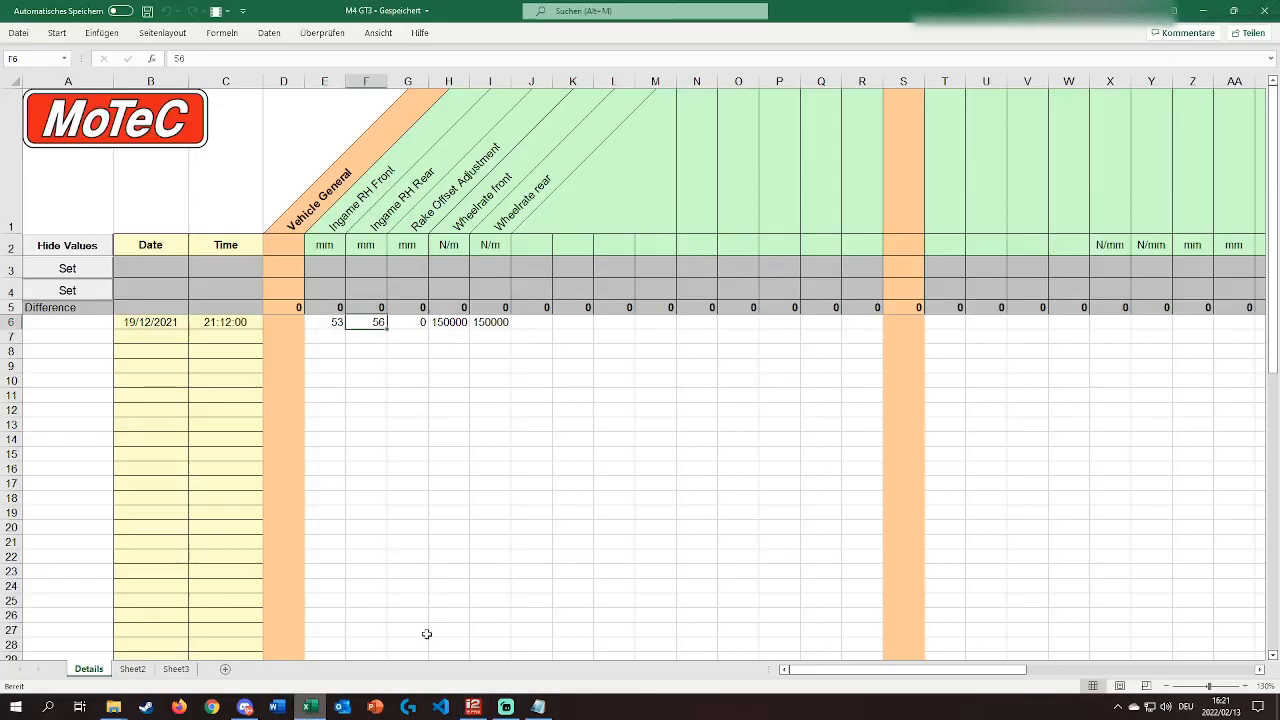
click(408, 366)
click(449, 410)
click(407, 324)
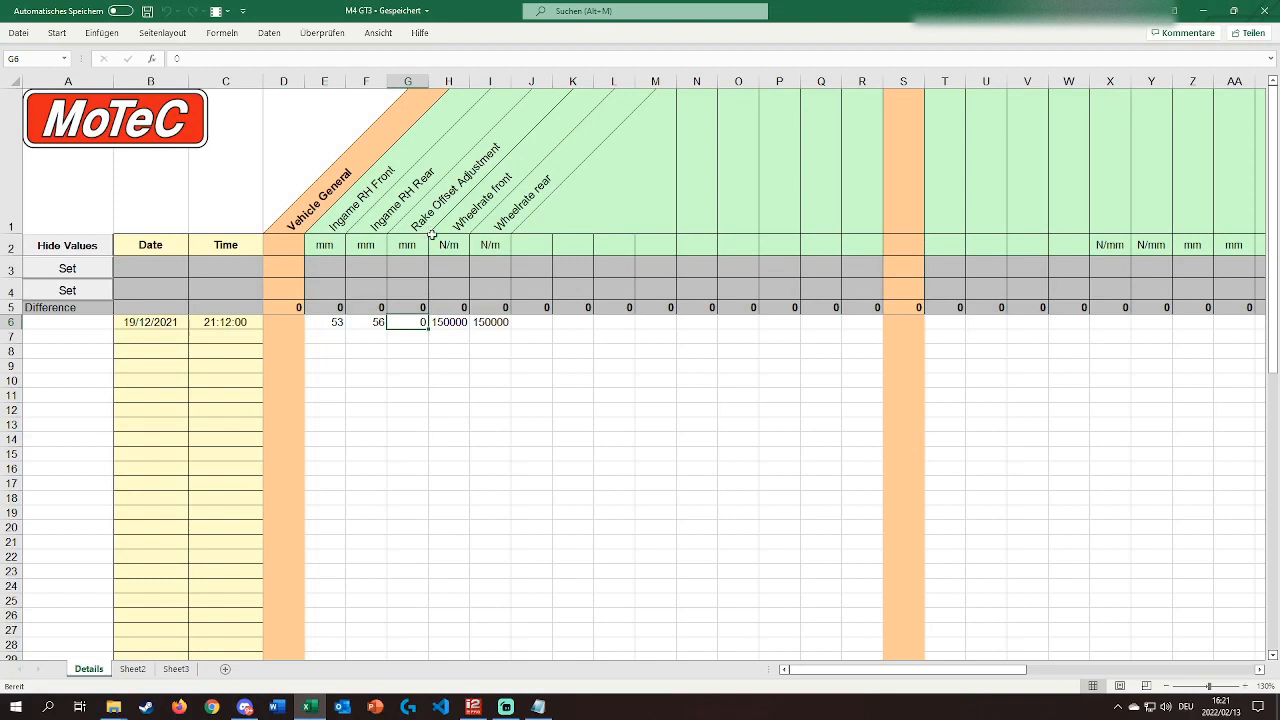
text(2)
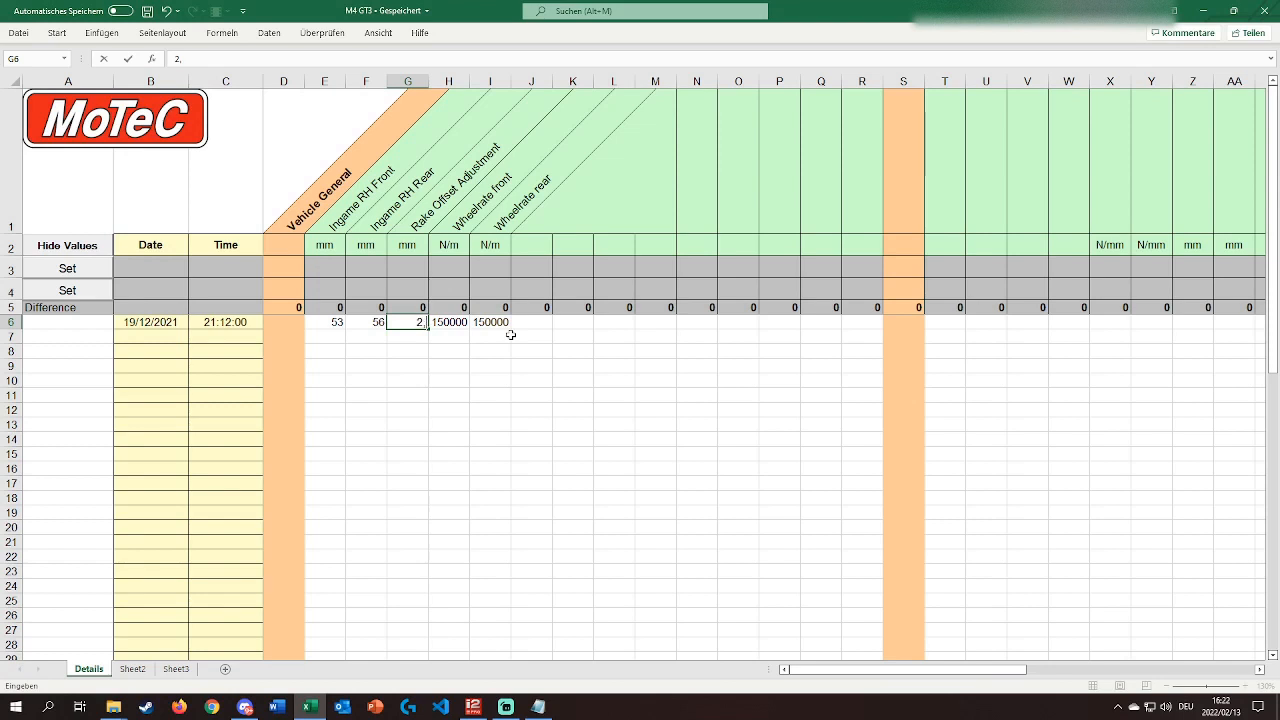
text(,24)
key(Return)
click(489, 404)
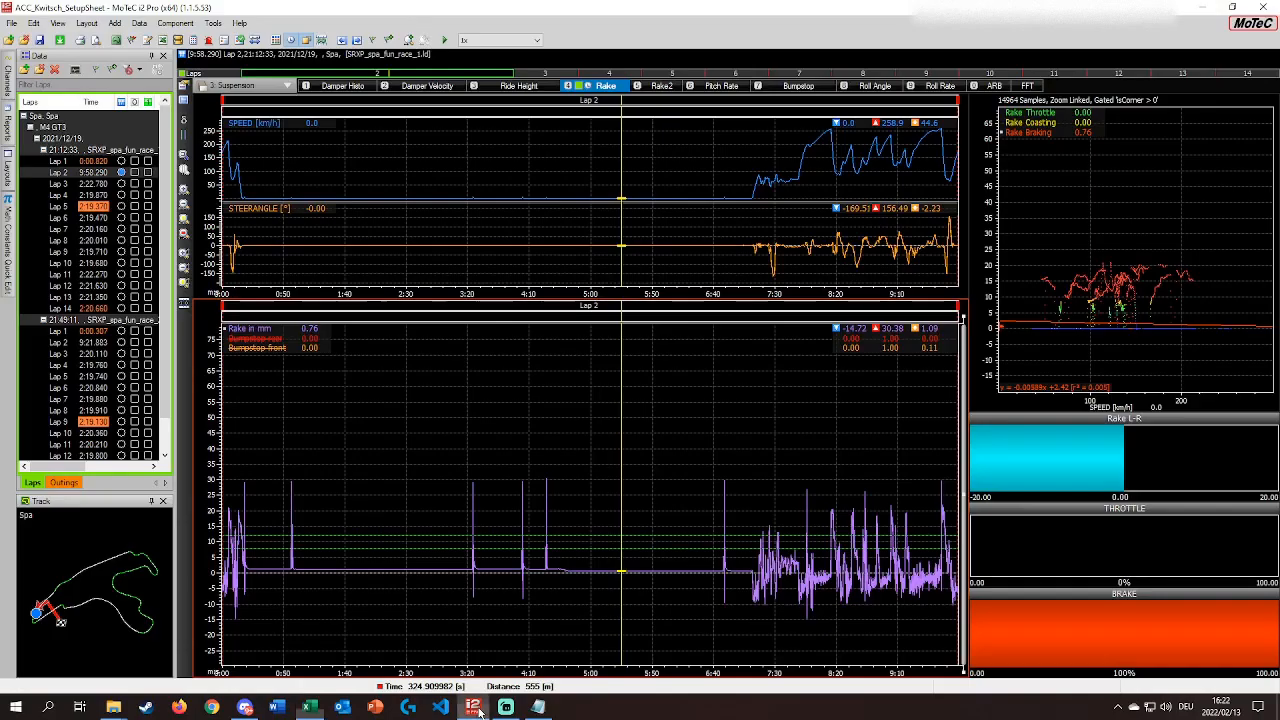
Switch to MoTeC i2 Pro and recheck Rake in mm at several points of lap 2's stationary section.
key(alt+Tab)
click(645, 521)
click(627, 518)
click(659, 519)
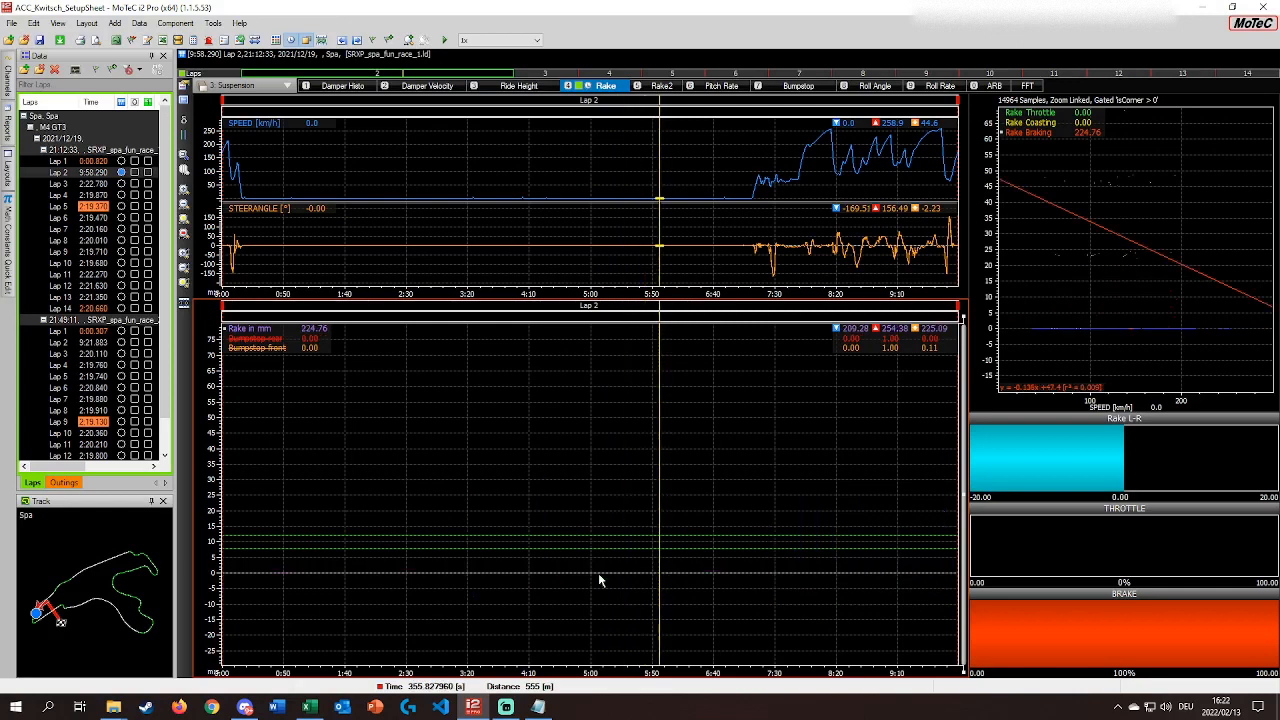
click(589, 515)
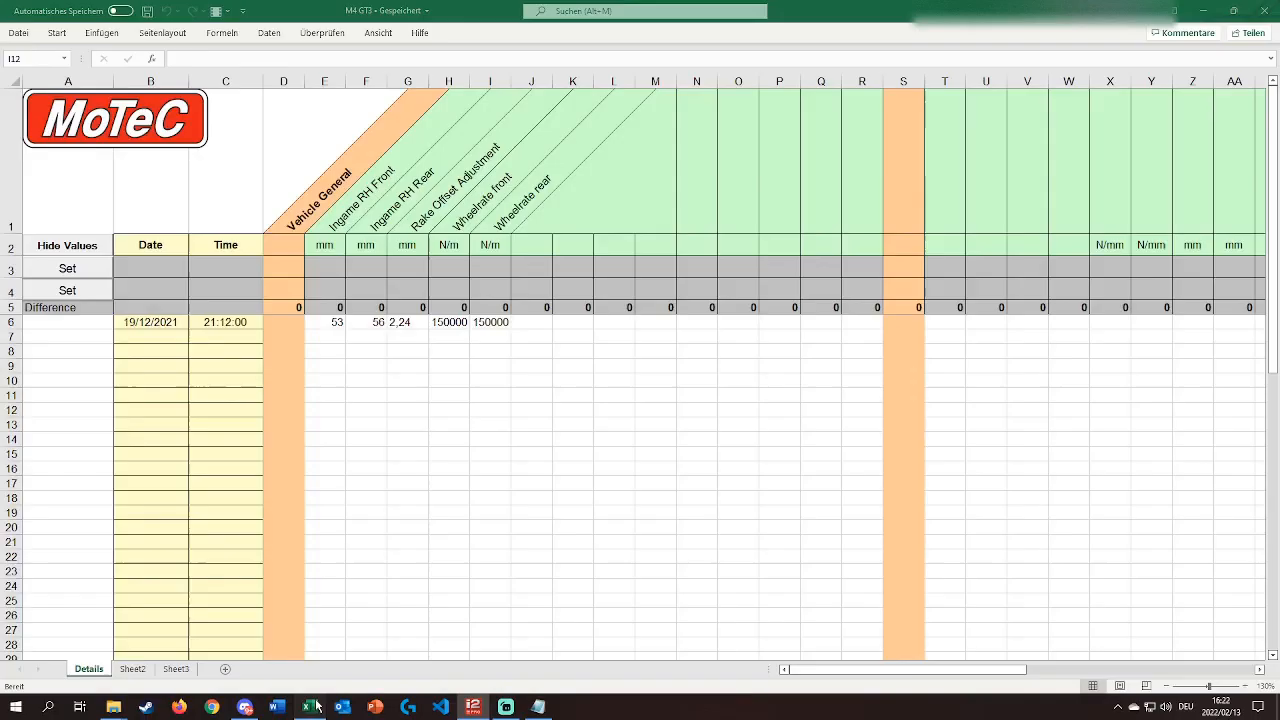
Switch to Excel, correct row 6's Rake Offset Adjustment to 2.24 with a decimal point and save the workbook.
click(309, 707)
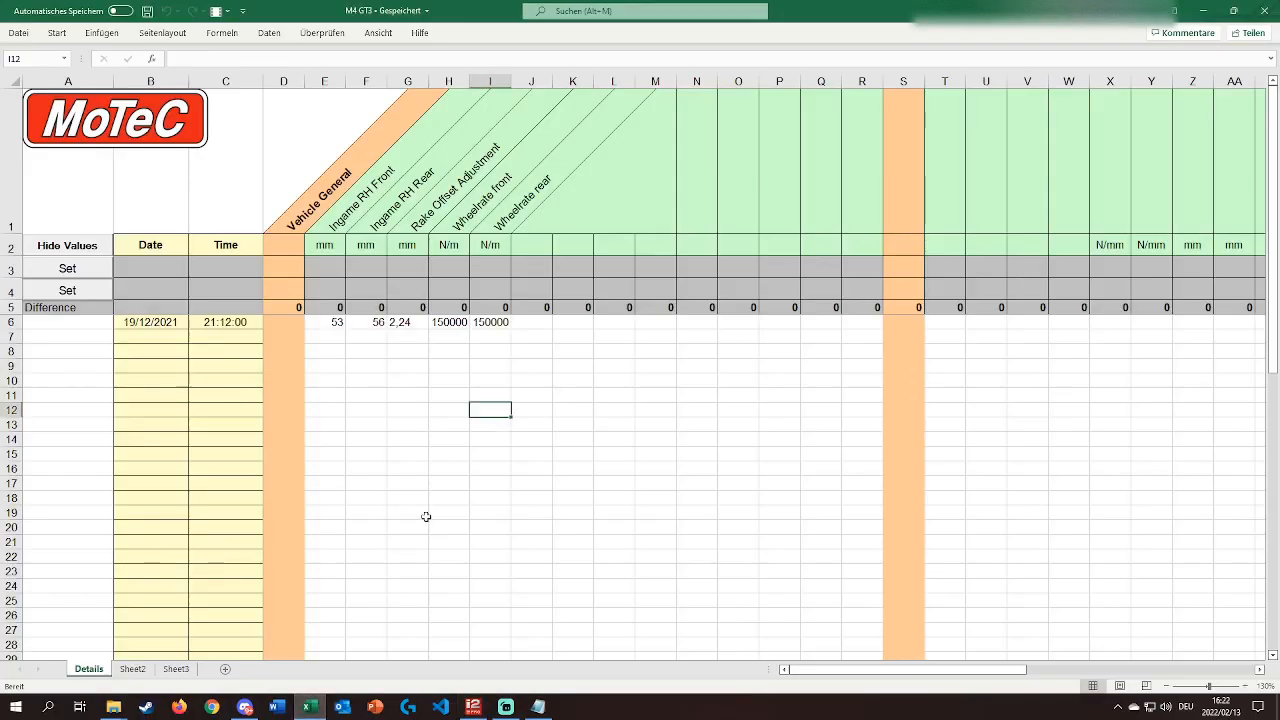
click(402, 321)
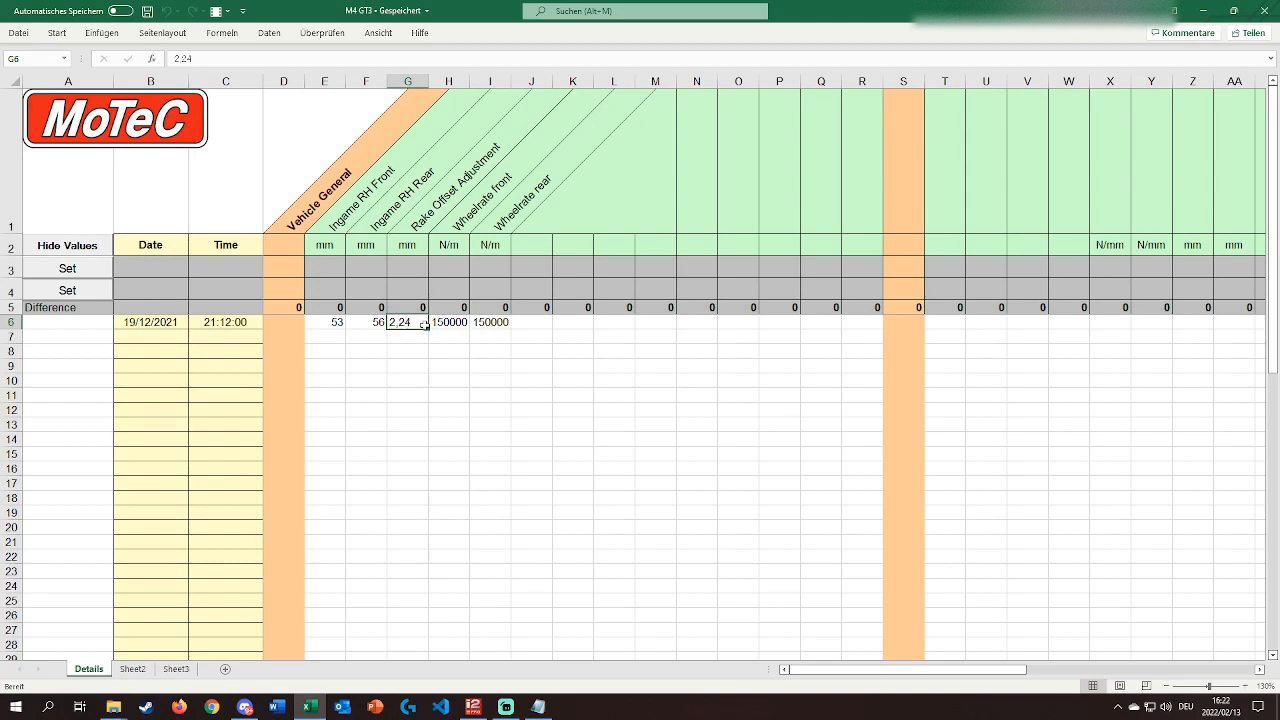
double_click(402, 323)
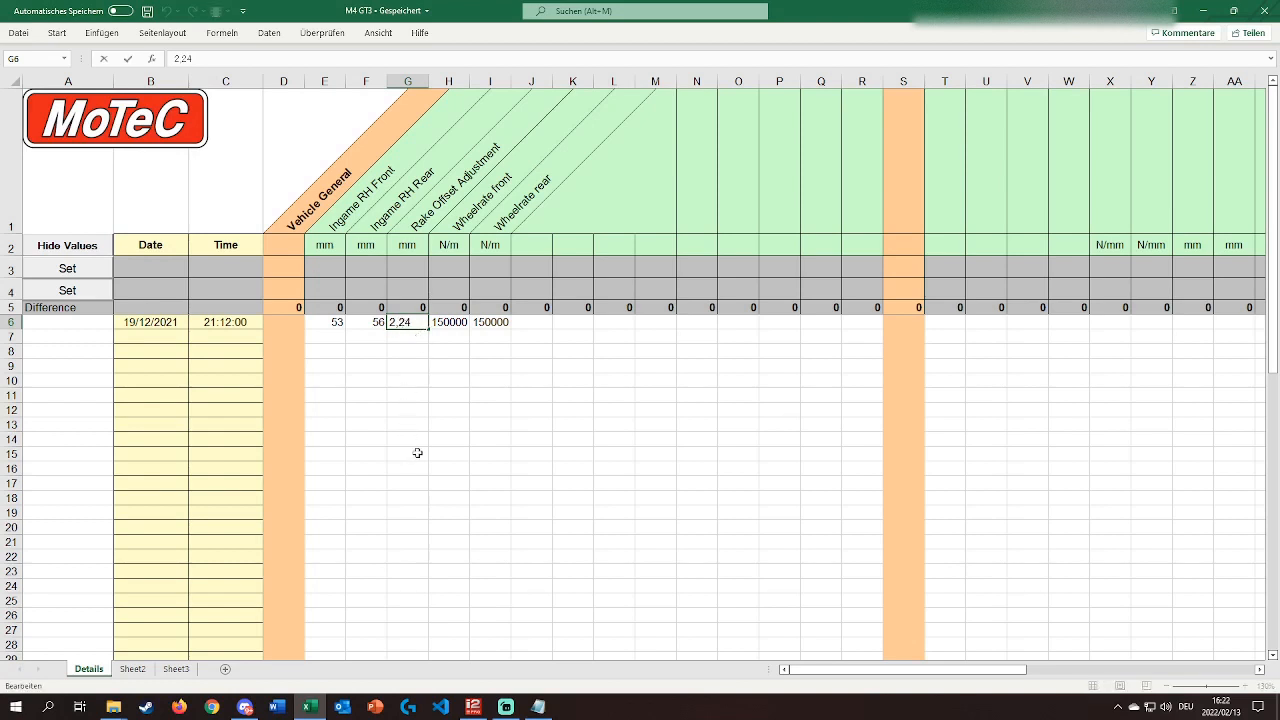
key(BackSpace)
text(.)
click(418, 449)
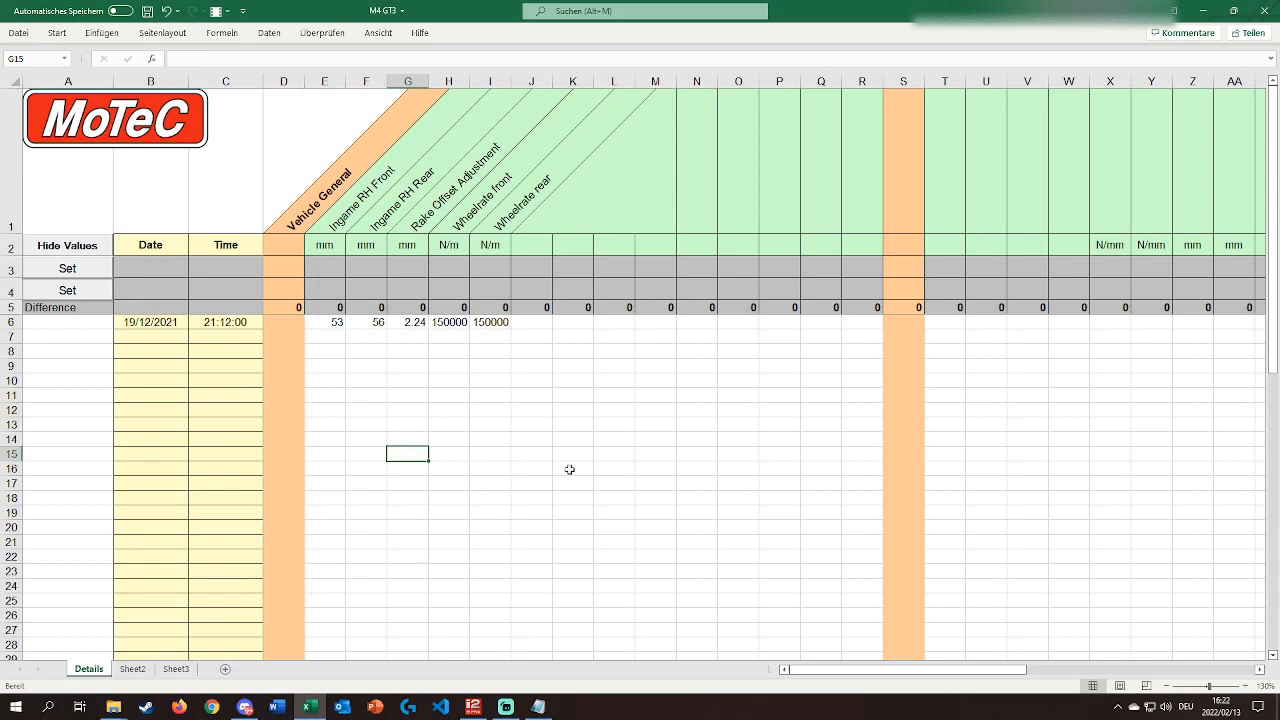
key(ctrl+s)
Check the number format of row 6's Rake Offset Adjustment cell without changing it.
right_click(412, 322)
click(409, 324)
right_click(410, 322)
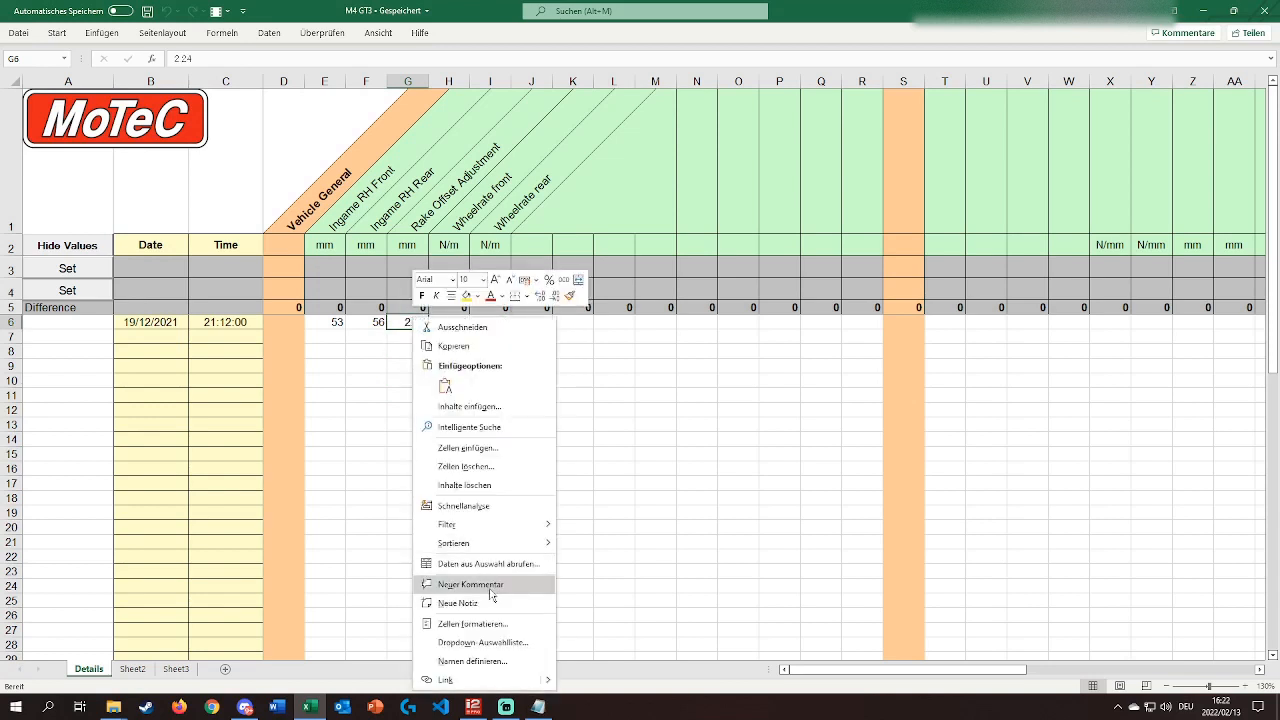
click(450, 617)
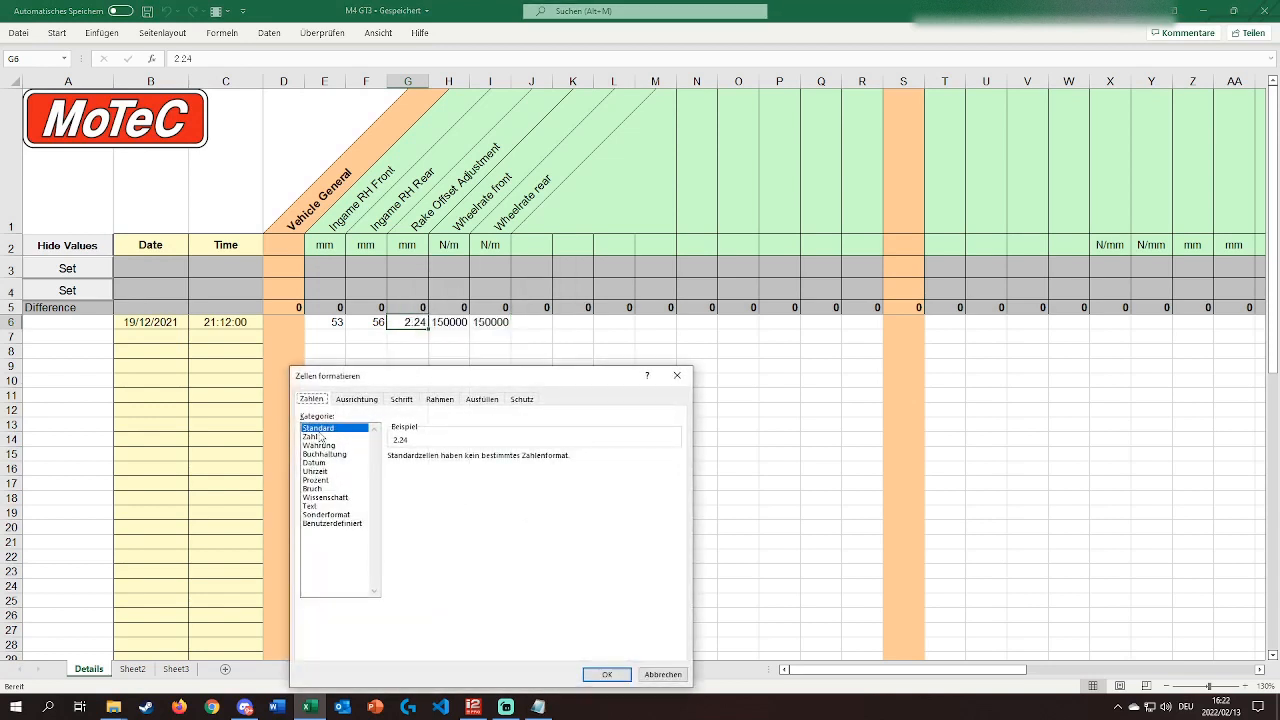
click(677, 375)
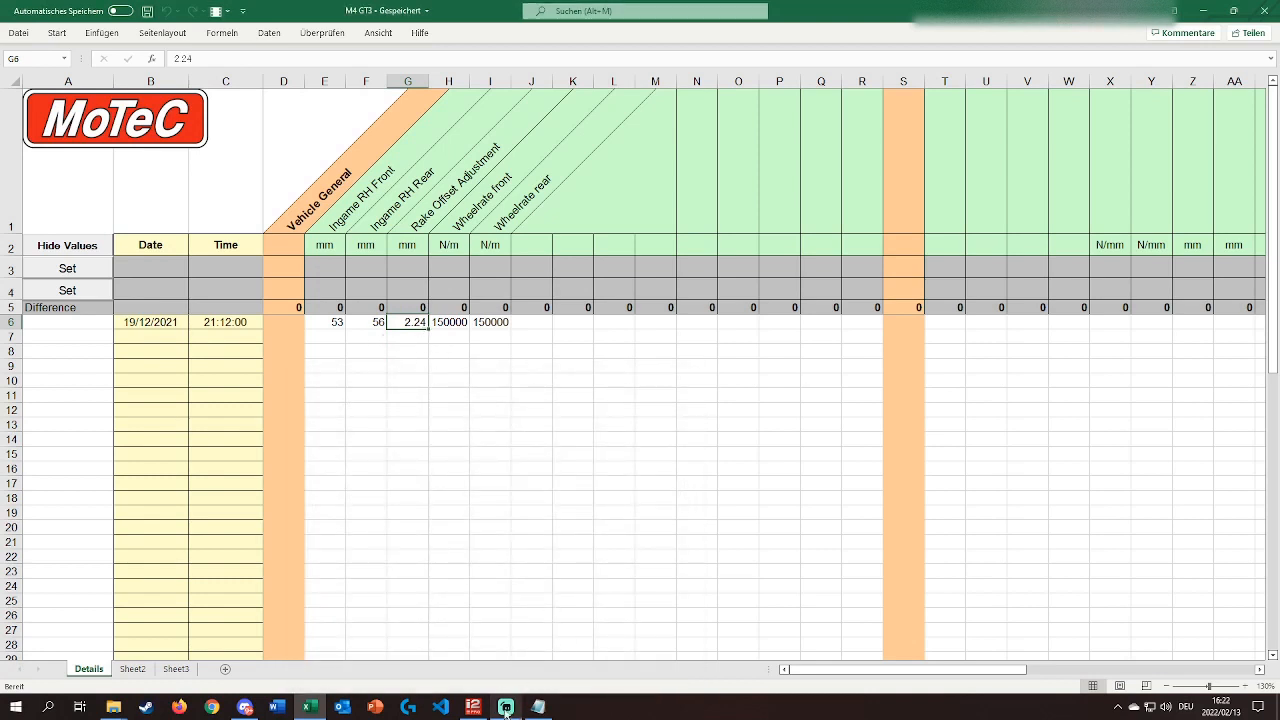
Switch to MoTeC i2 Pro and read Rake in mm at several points while the car stands still in lap 2.
click(473, 707)
drag(645, 468, 486, 394)
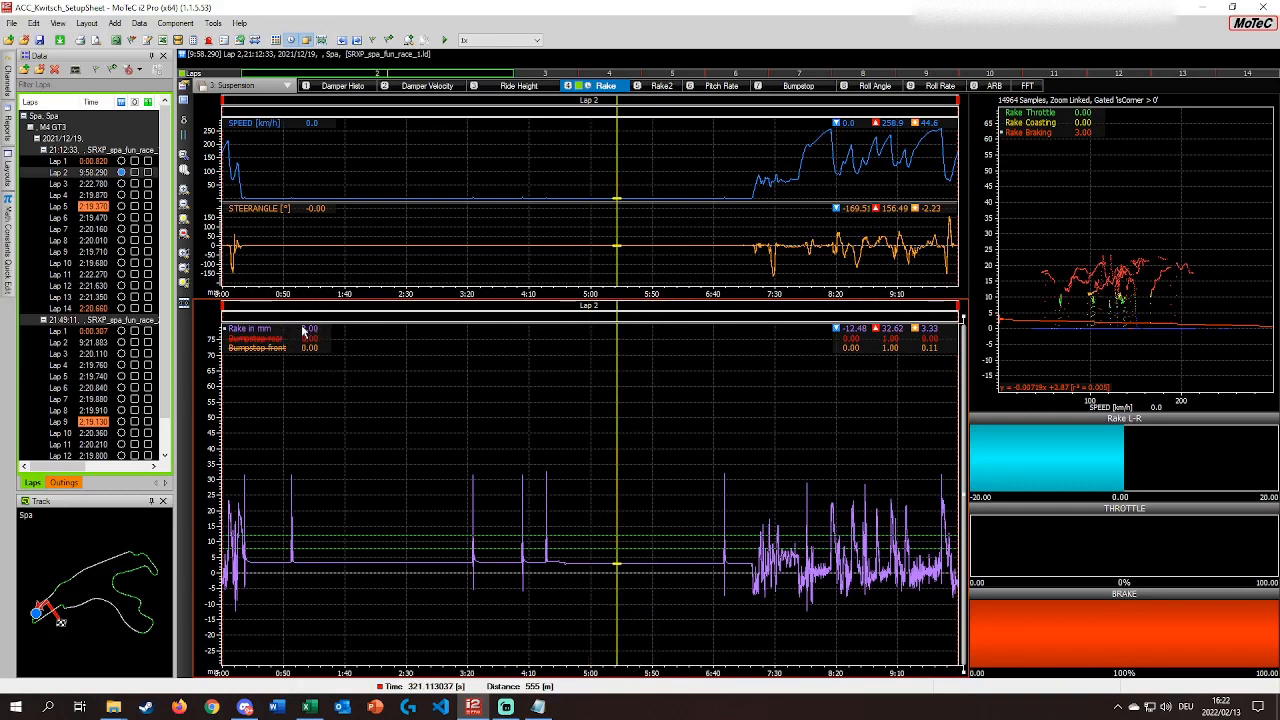
drag(656, 480, 624, 490)
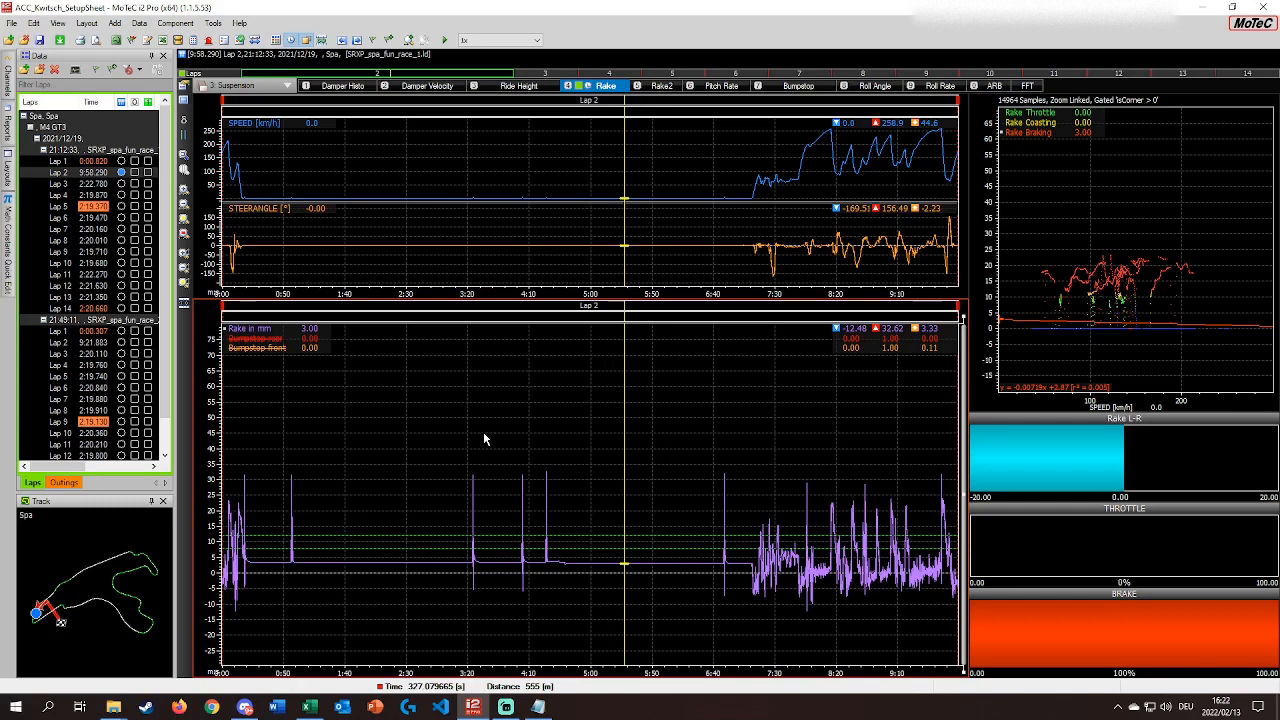
click(636, 516)
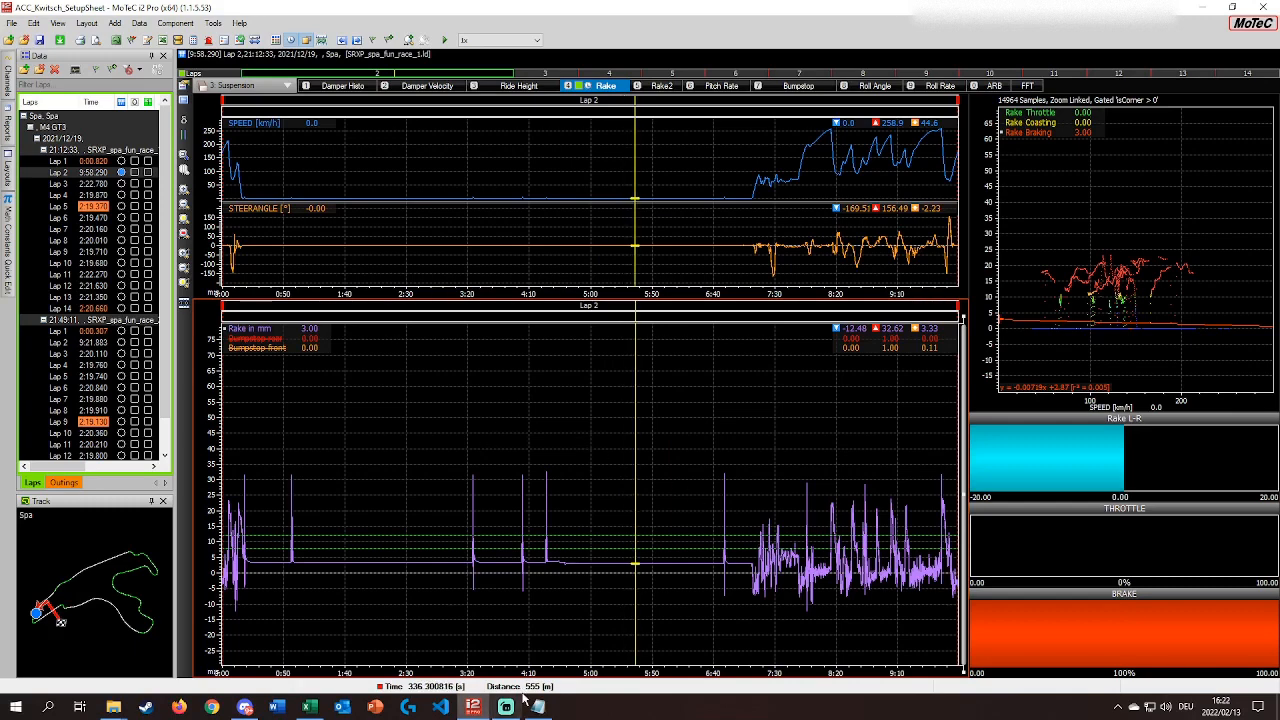
Plot lap 2 against distance and review its traces on the Ride Height and Rake worksheets.
key(F9)
click(524, 451)
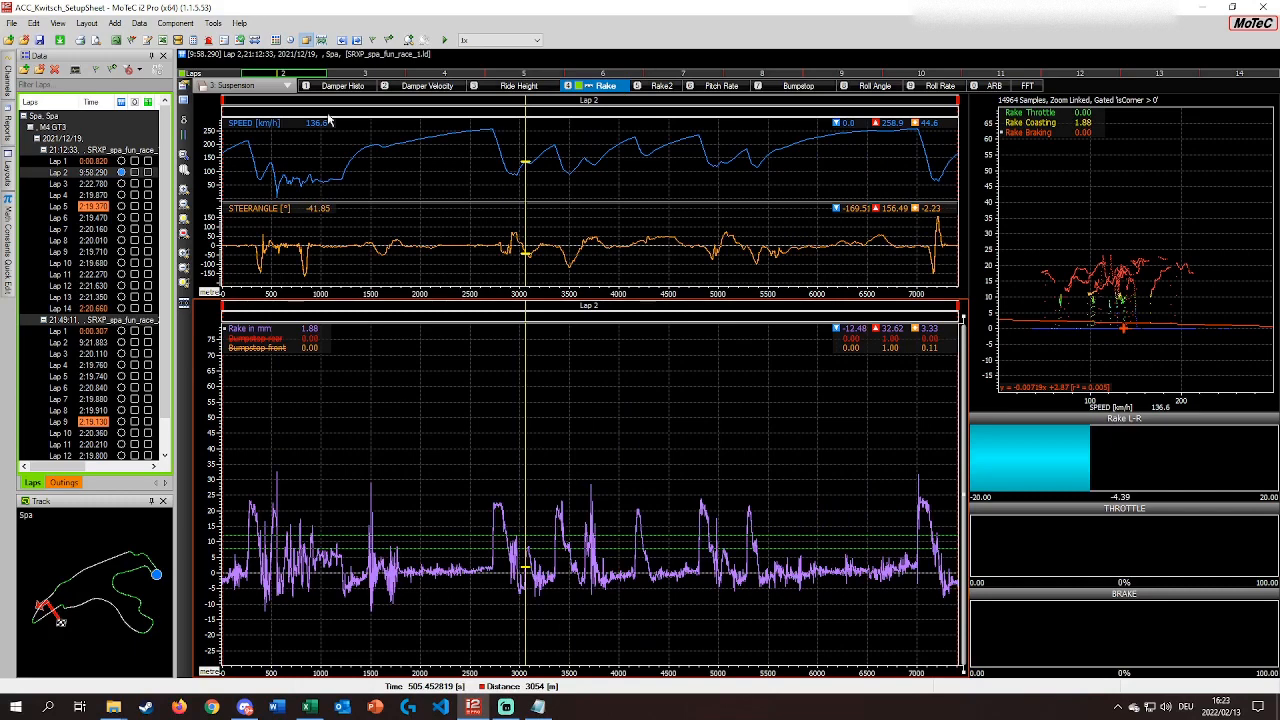
click(496, 87)
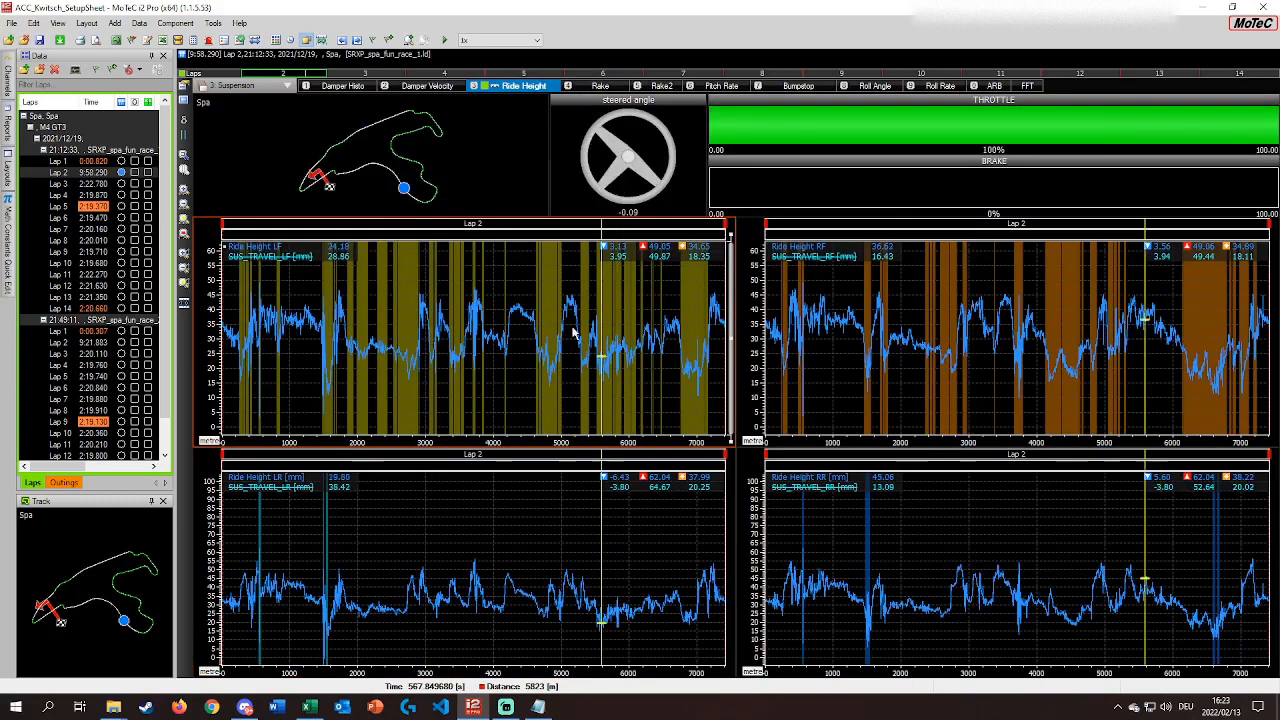
drag(828, 343, 720, 346)
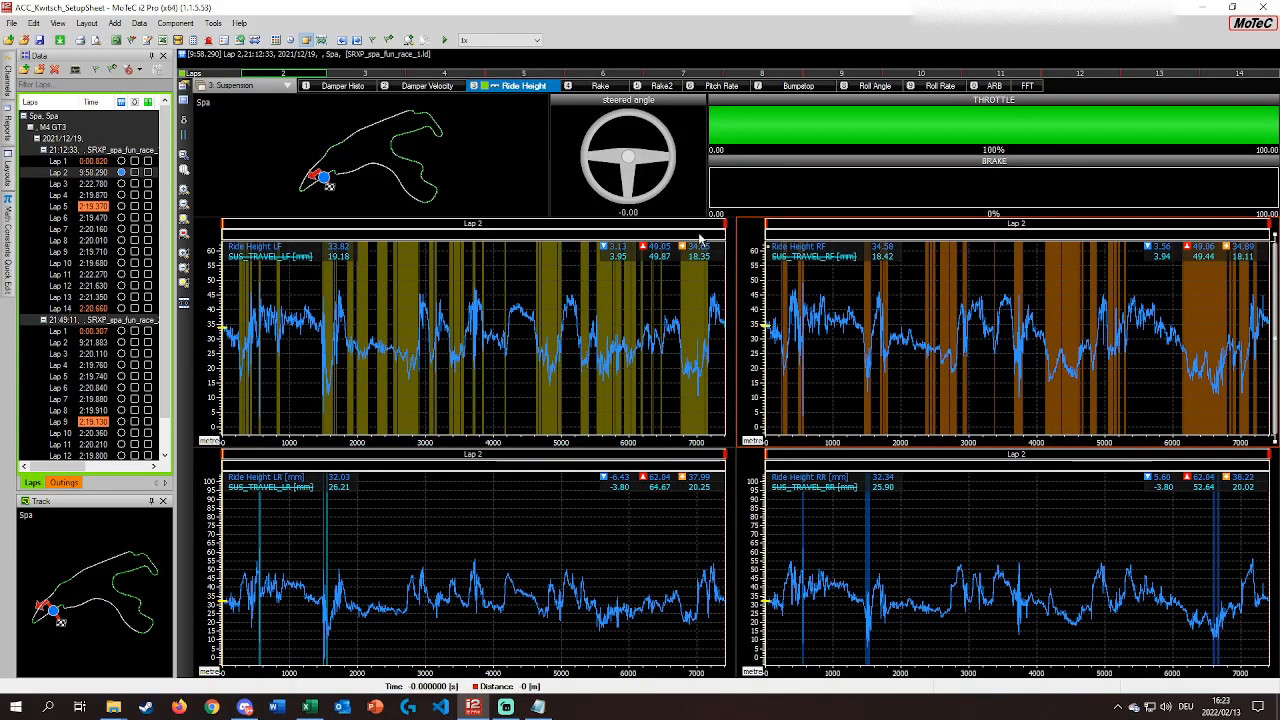
click(590, 88)
drag(745, 452, 510, 374)
Open the Aero workbook and inspect lap 2's suspension load and Aero Balance plots on the Sus Force worksheet.
click(287, 86)
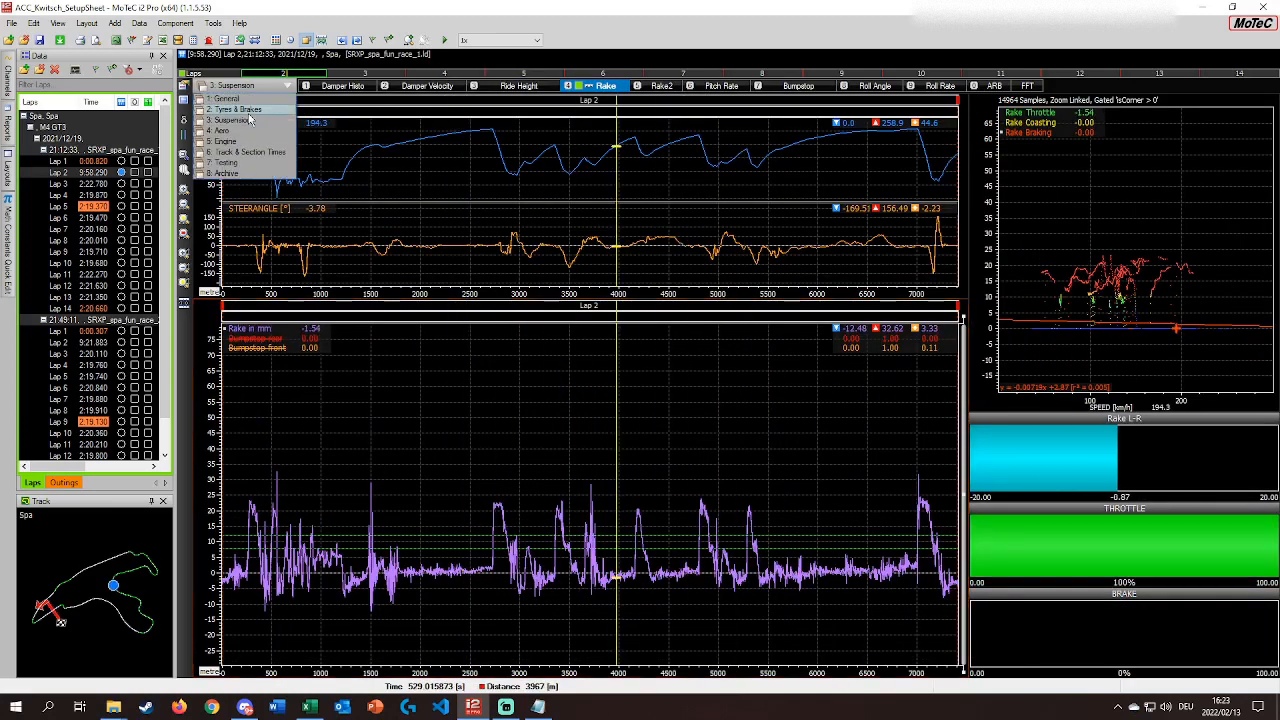
click(245, 132)
mouse_move(472, 234)
mouse_down()
mouse_move(551, 222)
mouse_move(506, 240)
mouse_move(518, 223)
mouse_move(554, 229)
mouse_move(526, 271)
mouse_move(553, 258)
mouse_up()
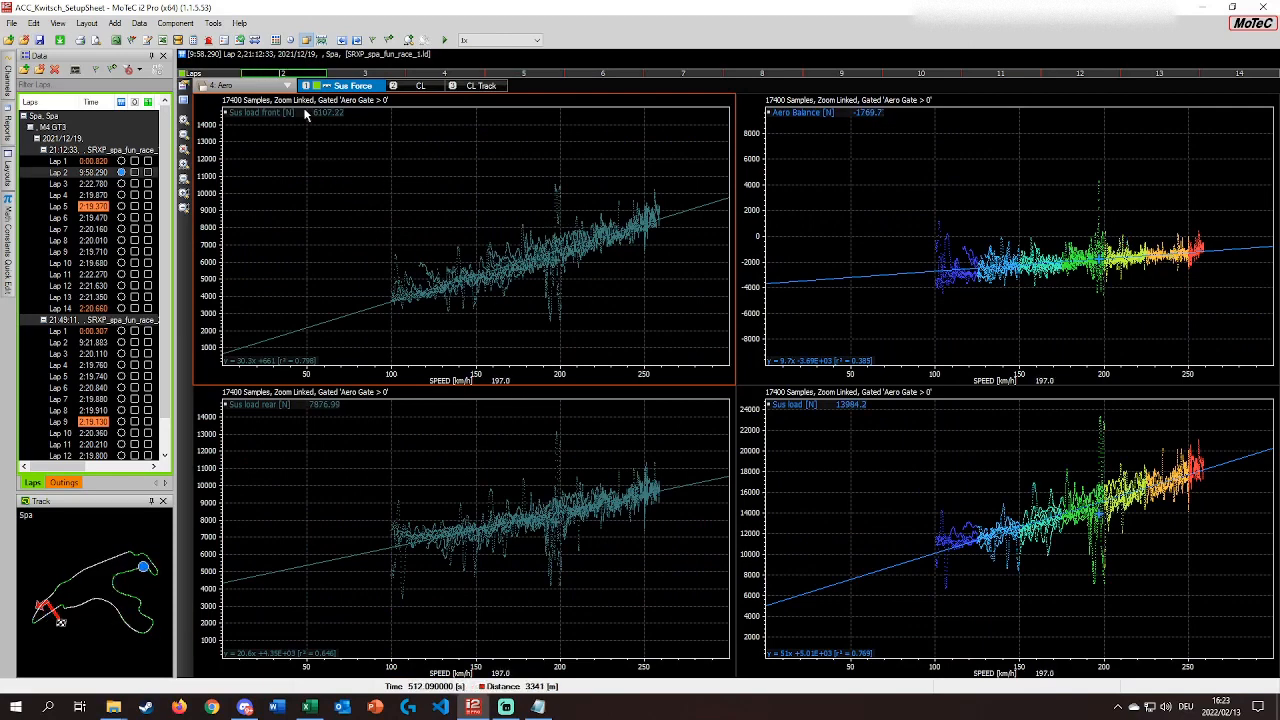
View laps 9 and 7 of the 21:12 session in the General workbook, and show lap 7's ride heights in the Suspension workbook.
click(285, 87)
click(248, 98)
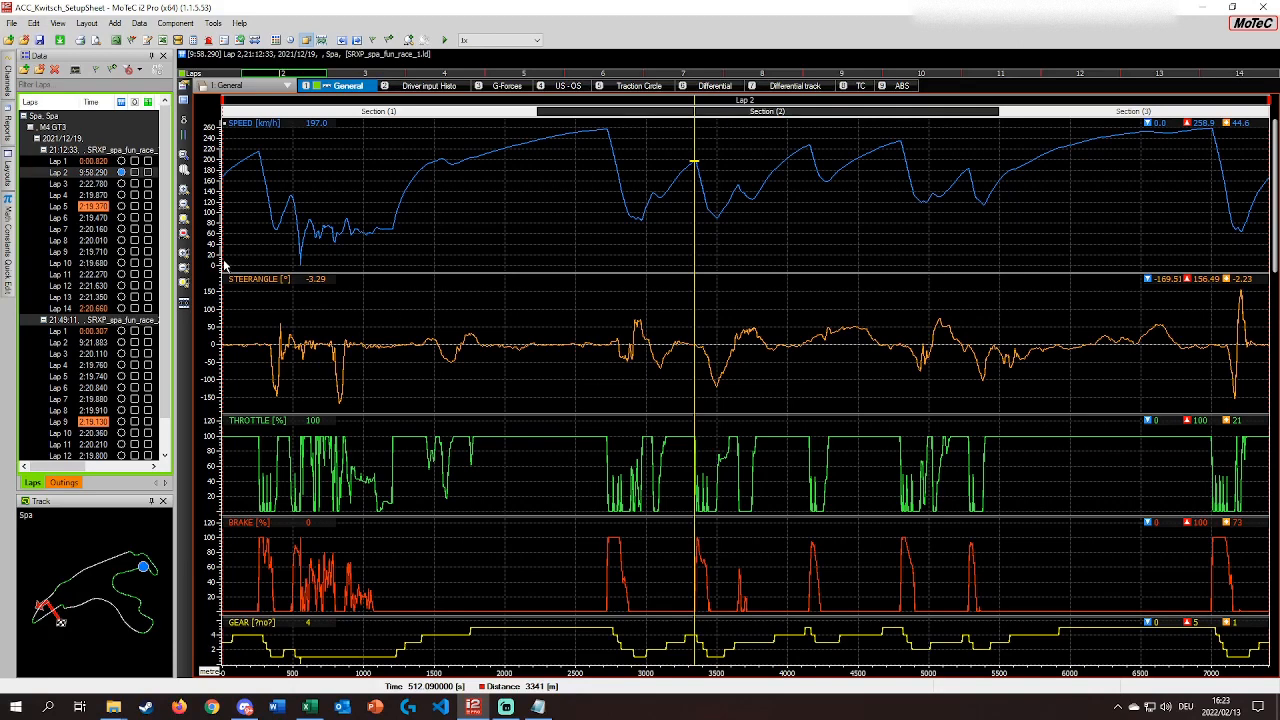
click(100, 252)
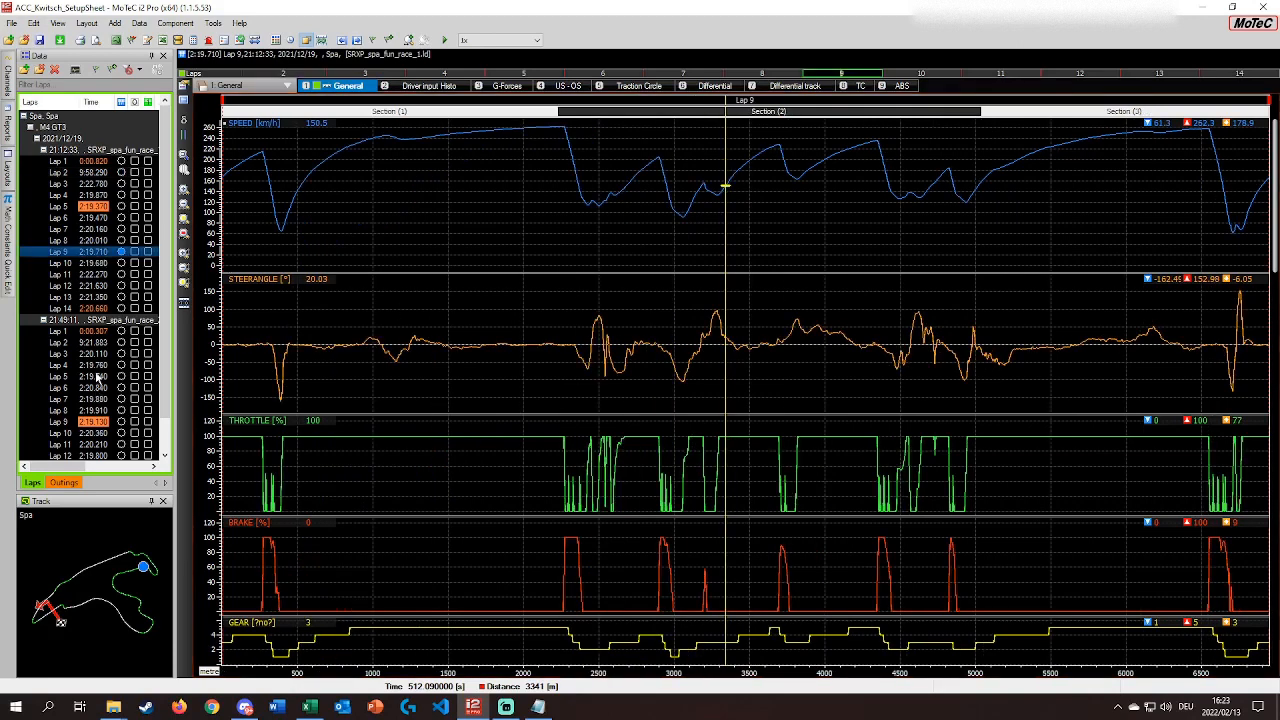
click(97, 231)
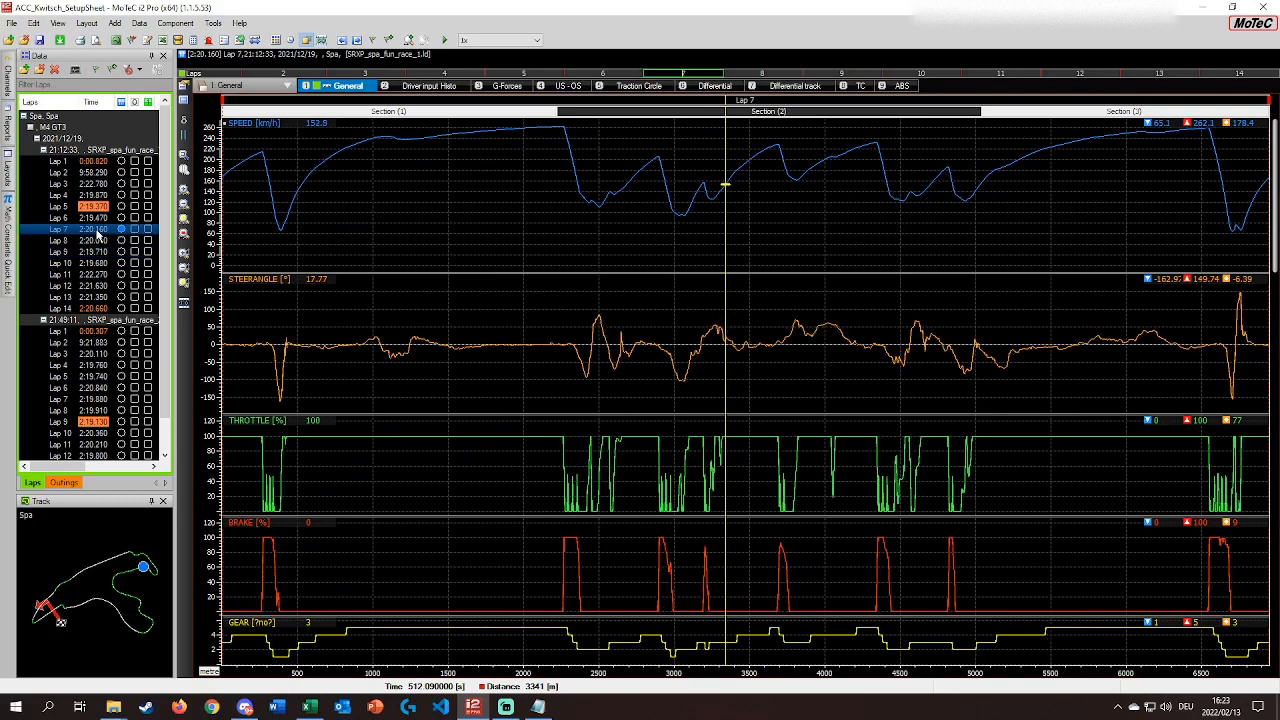
click(287, 86)
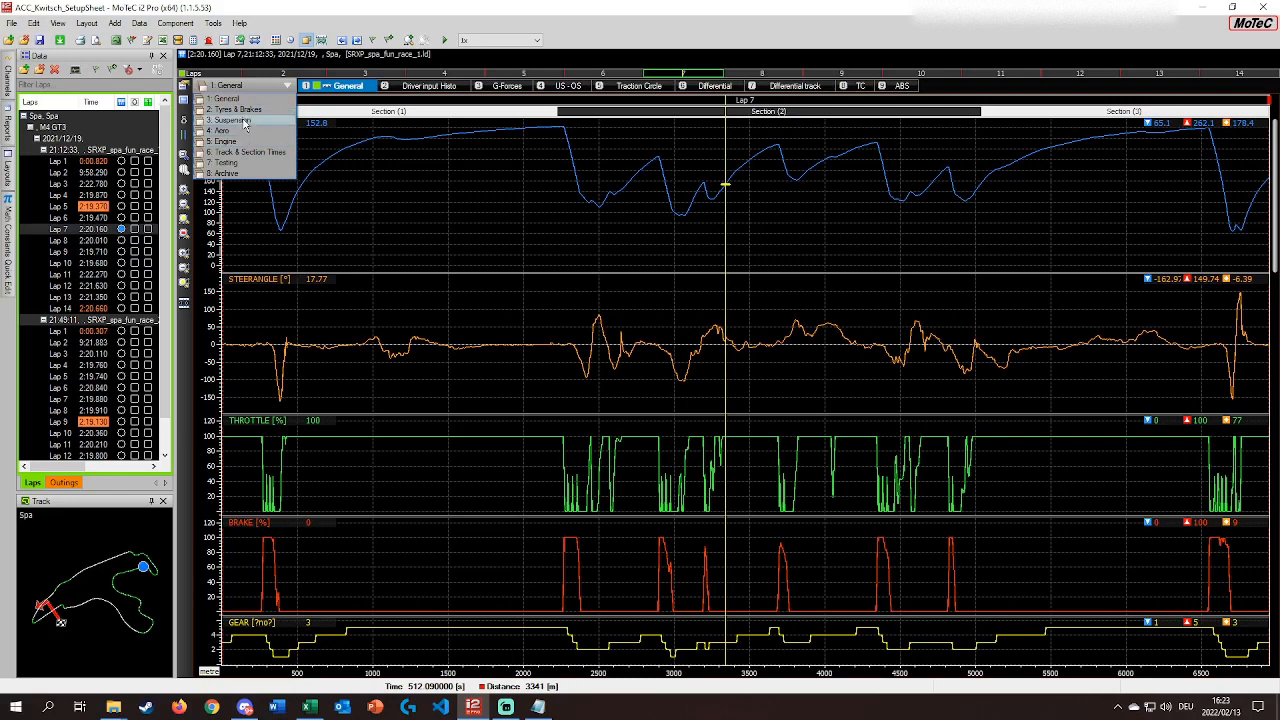
click(243, 123)
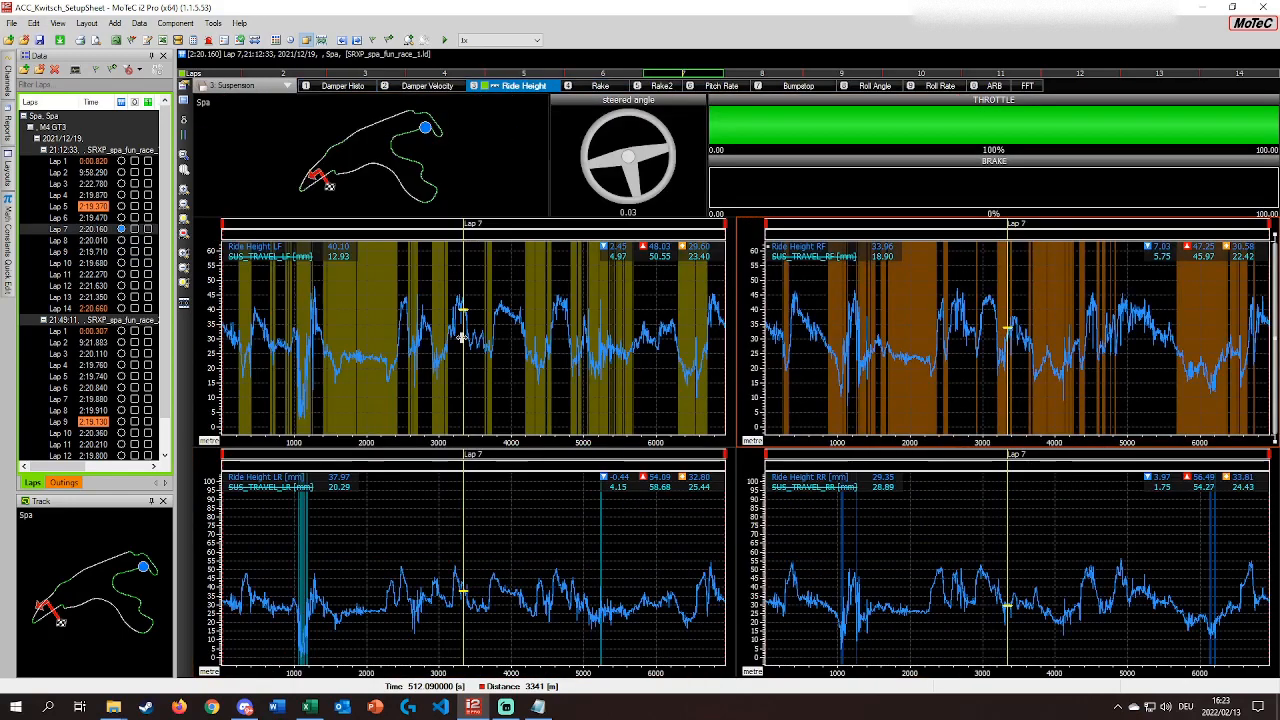
View the ride height traces for laps 3 and 5 of the 21:49 session.
click(65, 354)
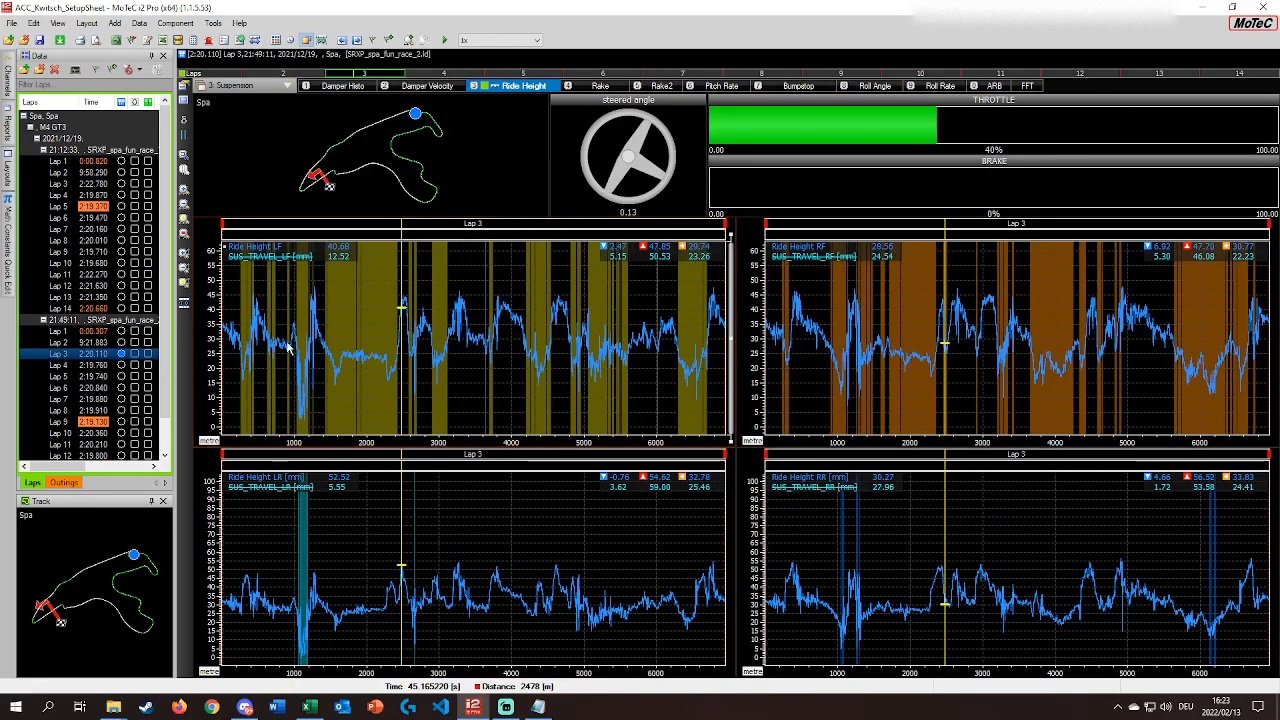
scroll(90, 376, down, 1)
click(72, 343)
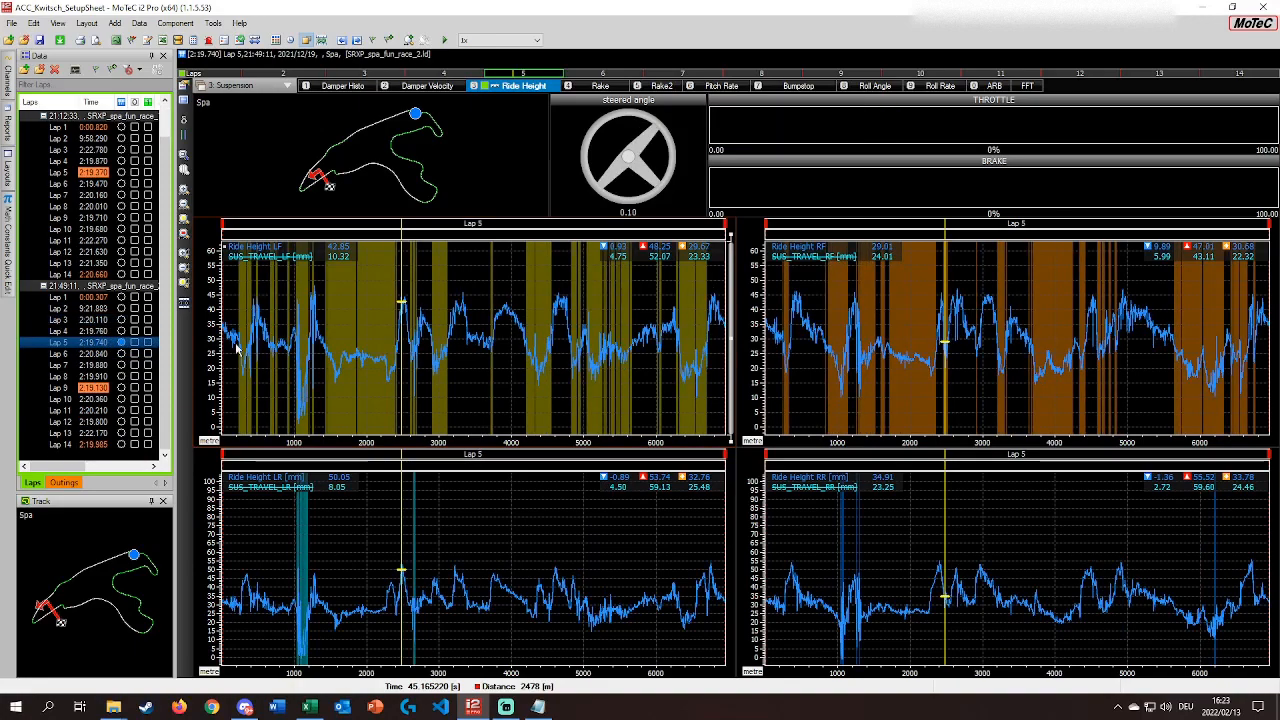
Switch to Excel and review row 6's entries from Date to Wheelrate rear alongside the sessions in MoTeC i2 Pro.
click(309, 706)
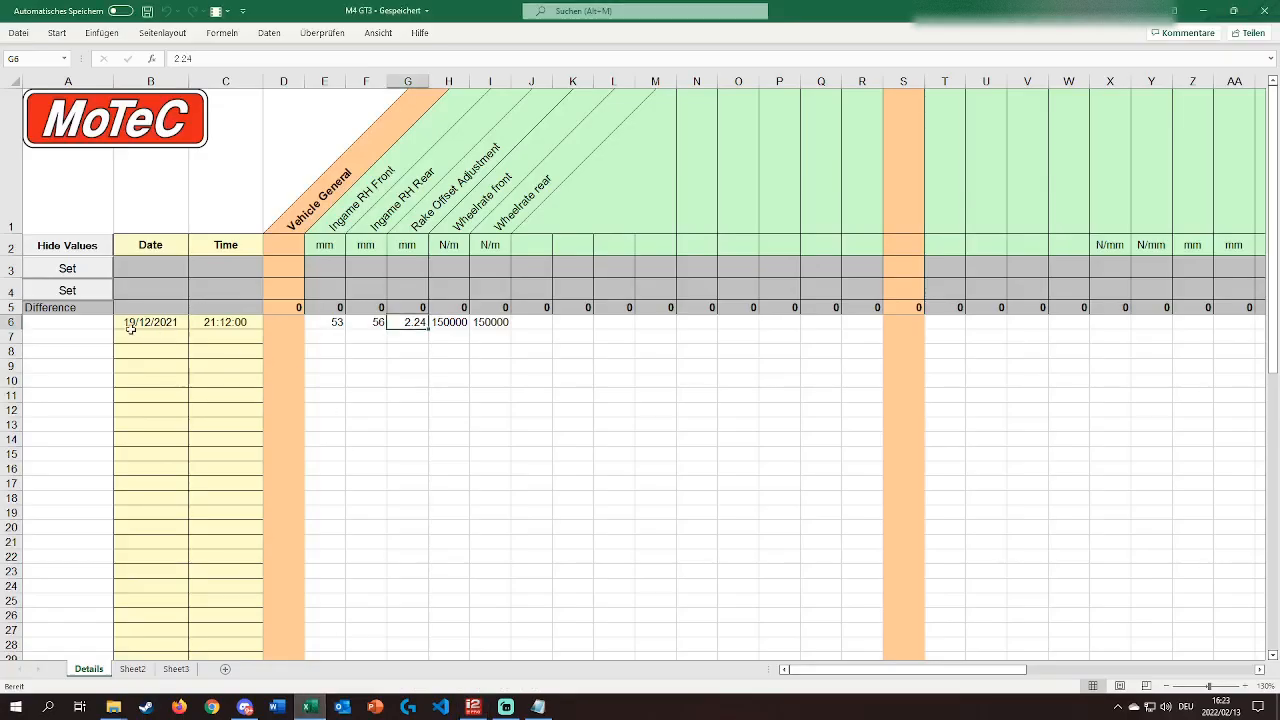
drag(130, 322, 158, 322)
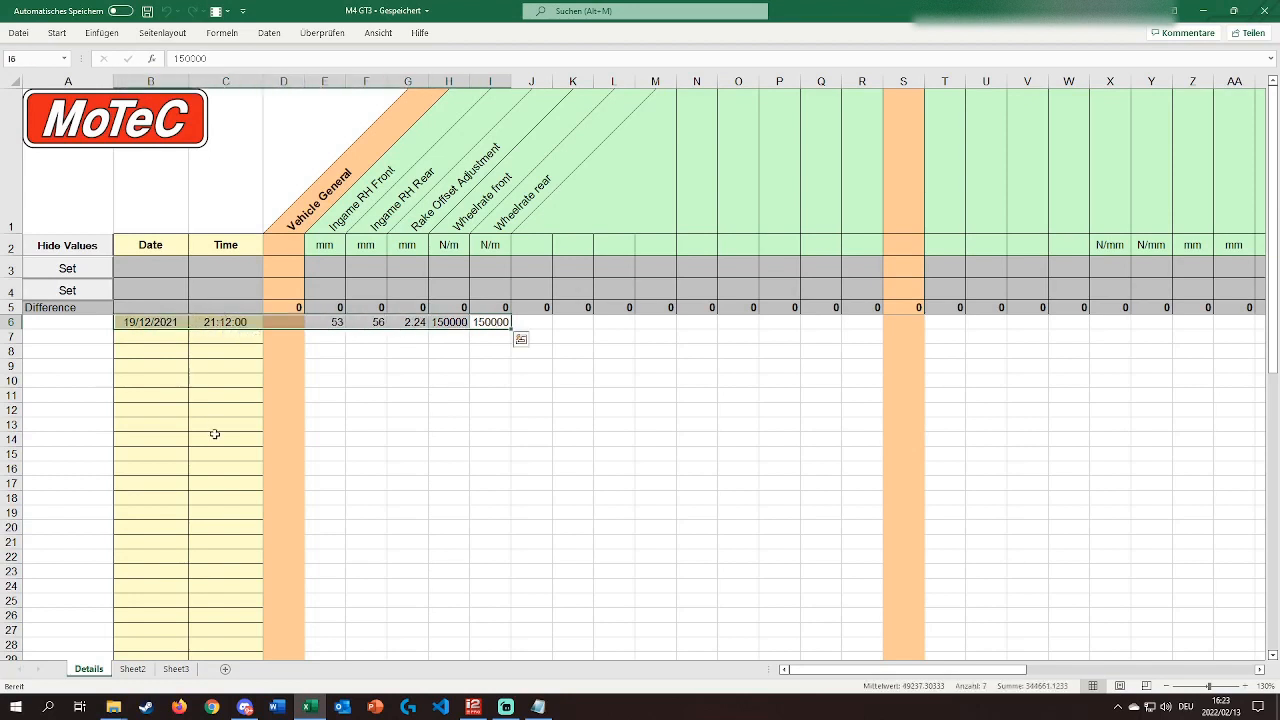
click(163, 345)
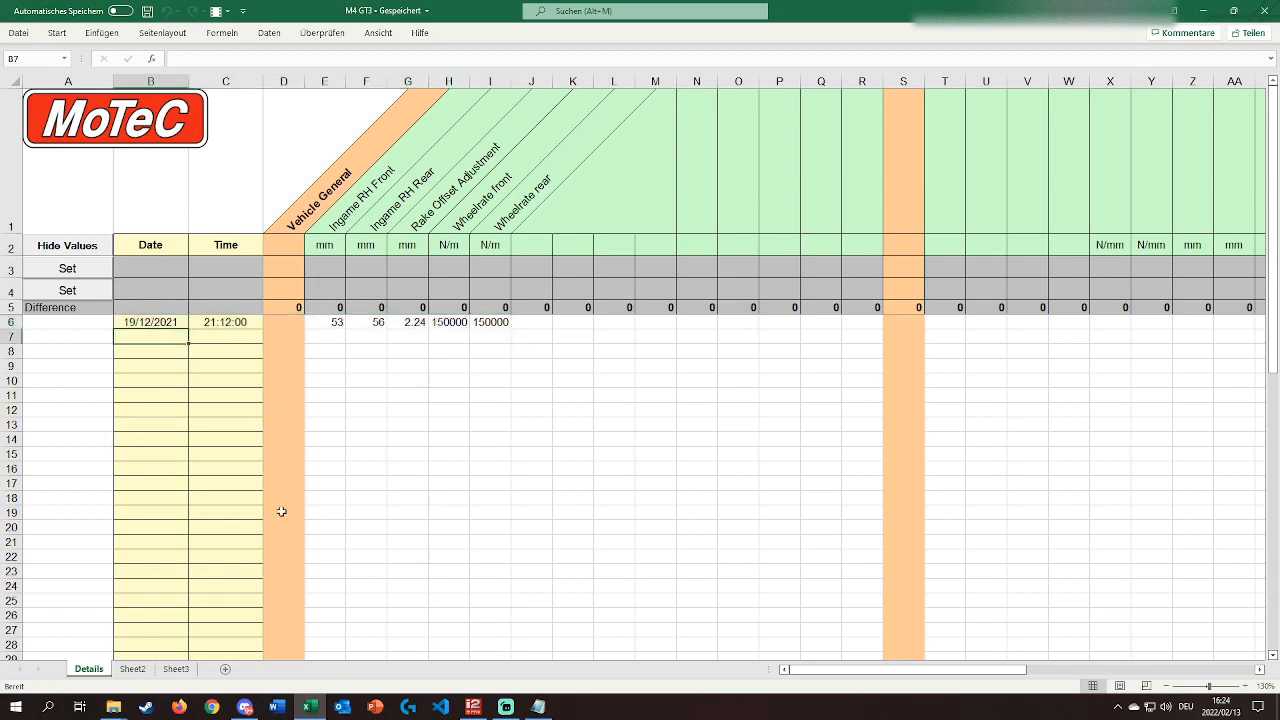
click(310, 710)
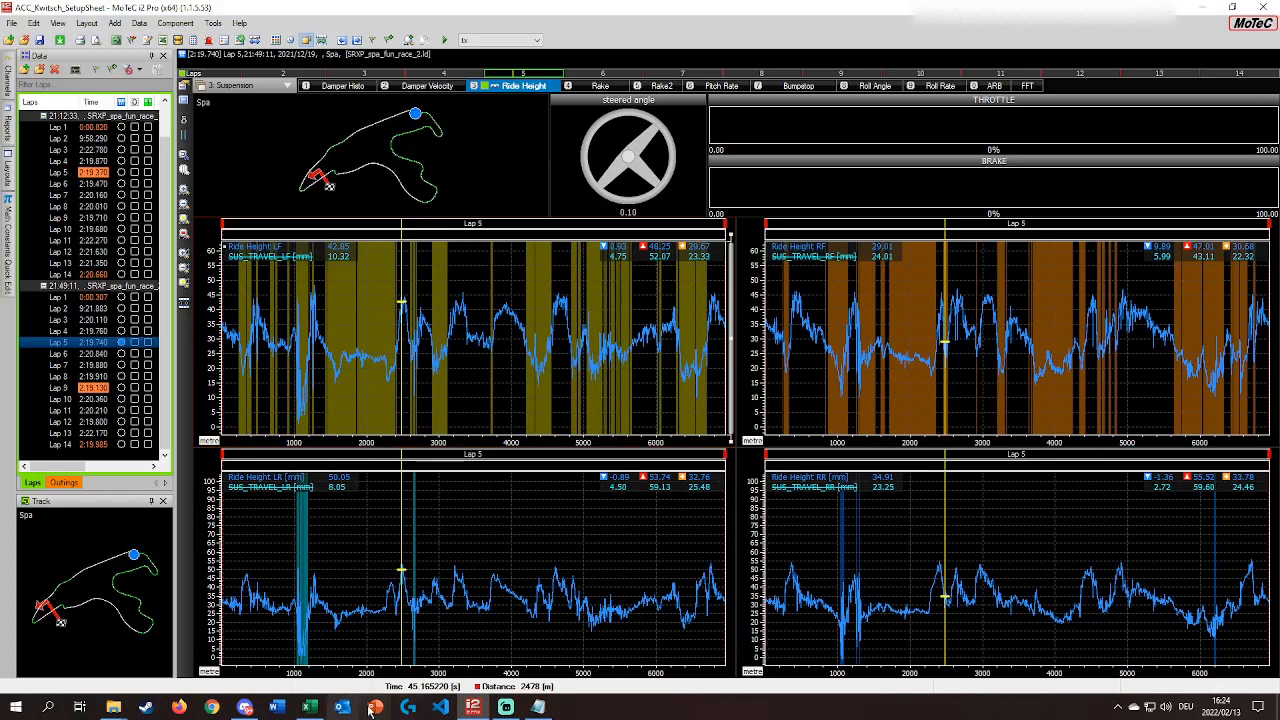
key(alt+Tab)
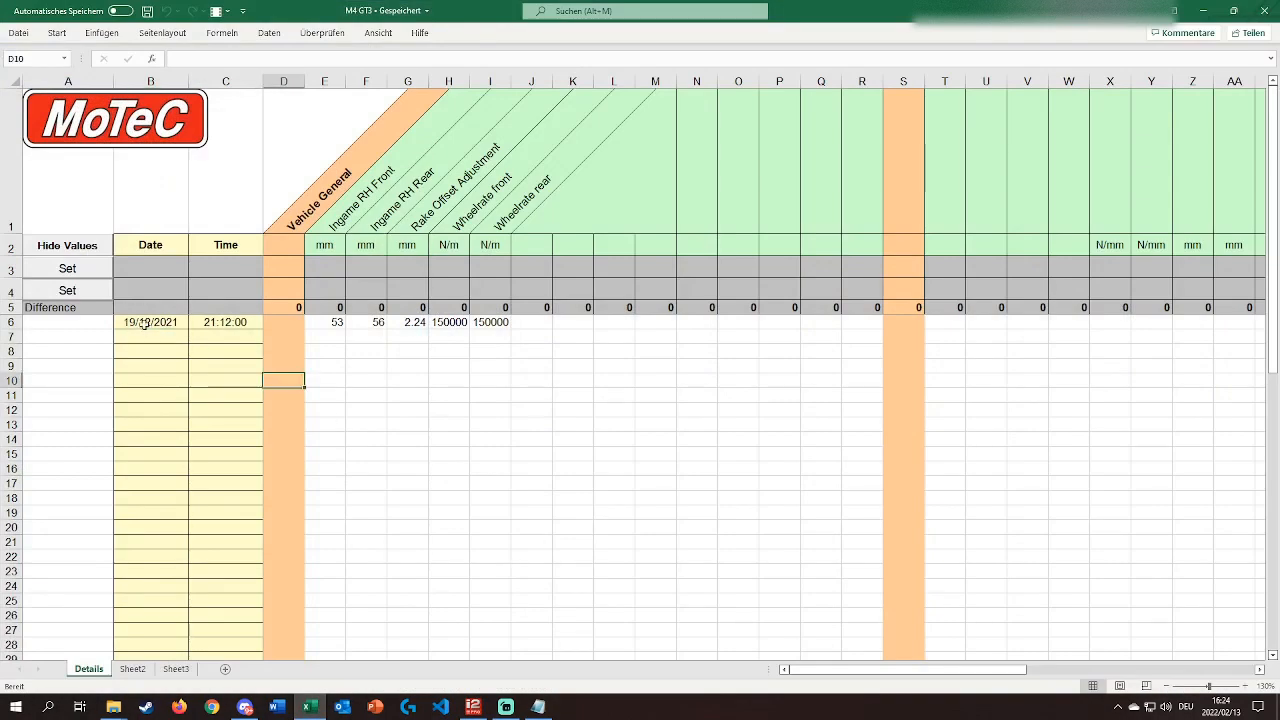
Copy row 6's entries from Date to Wheelrate rear into row 7.
drag(143, 323, 495, 325)
key(ctrl+c)
click(150, 337)
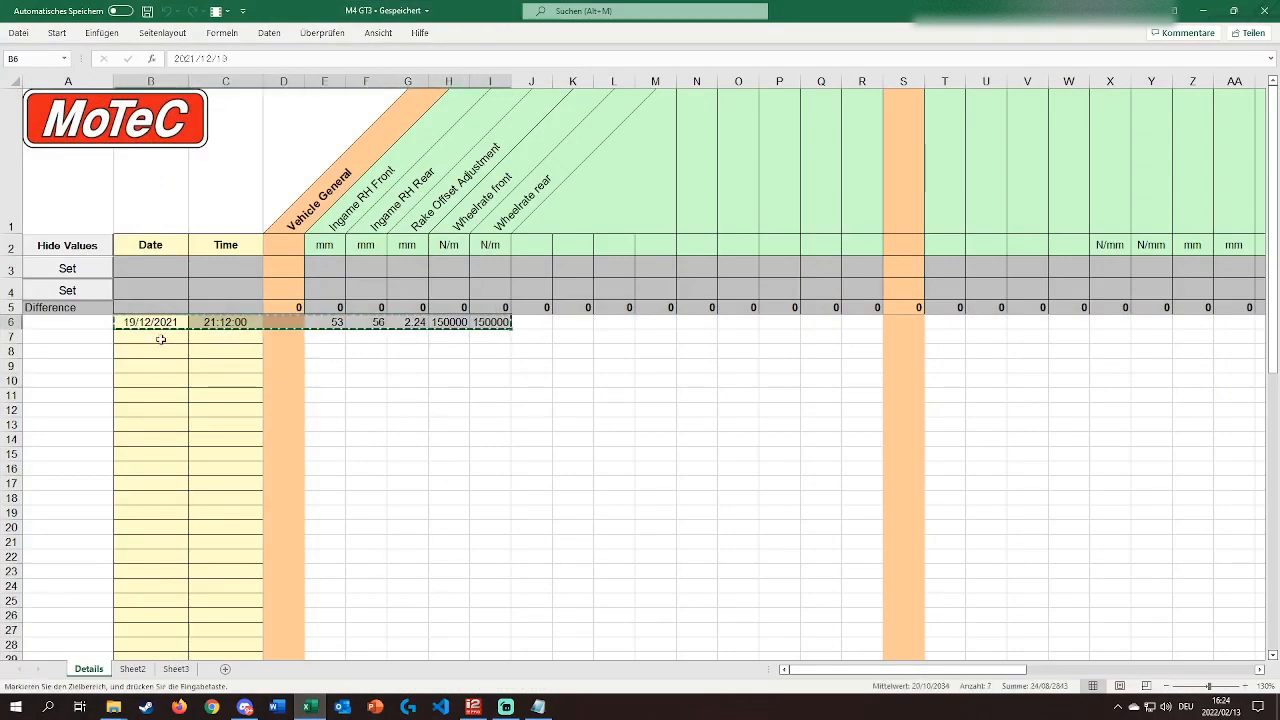
key(ctrl+v)
Set row 7's Time to 21:49:00 for the second session.
click(225, 337)
double_click(225, 337)
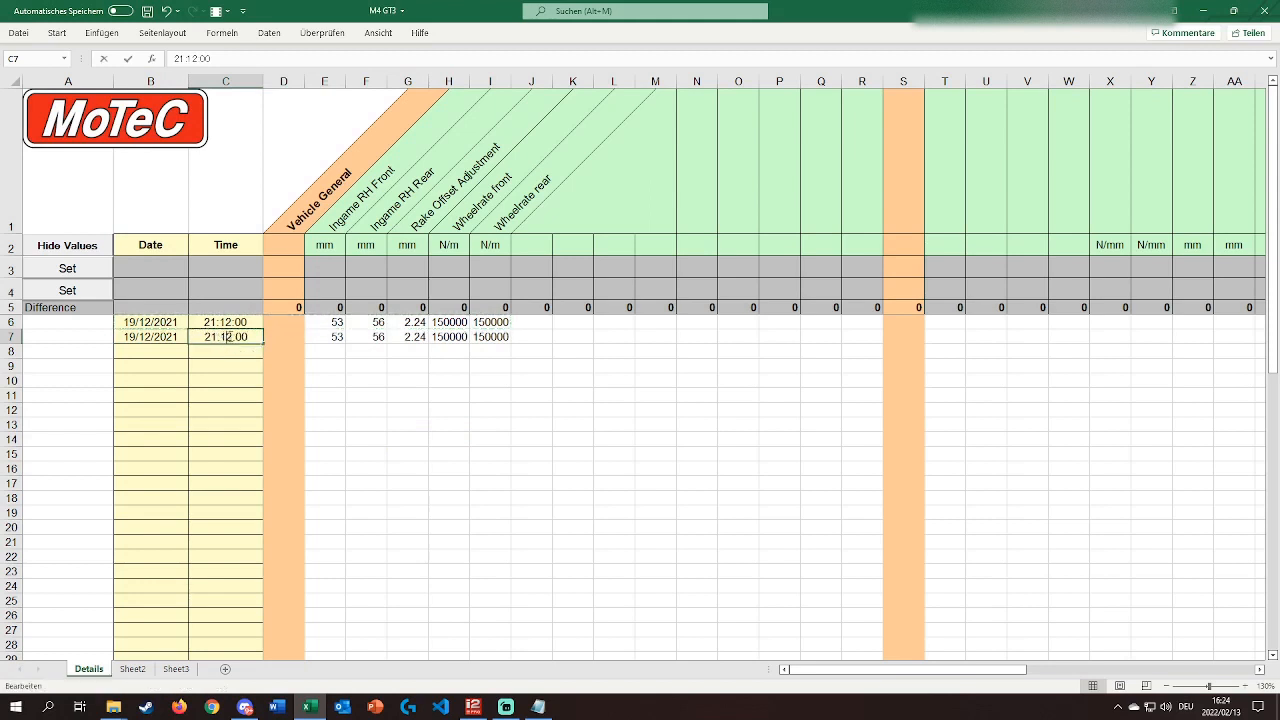
key(BackSpace)
key(BackSpace)
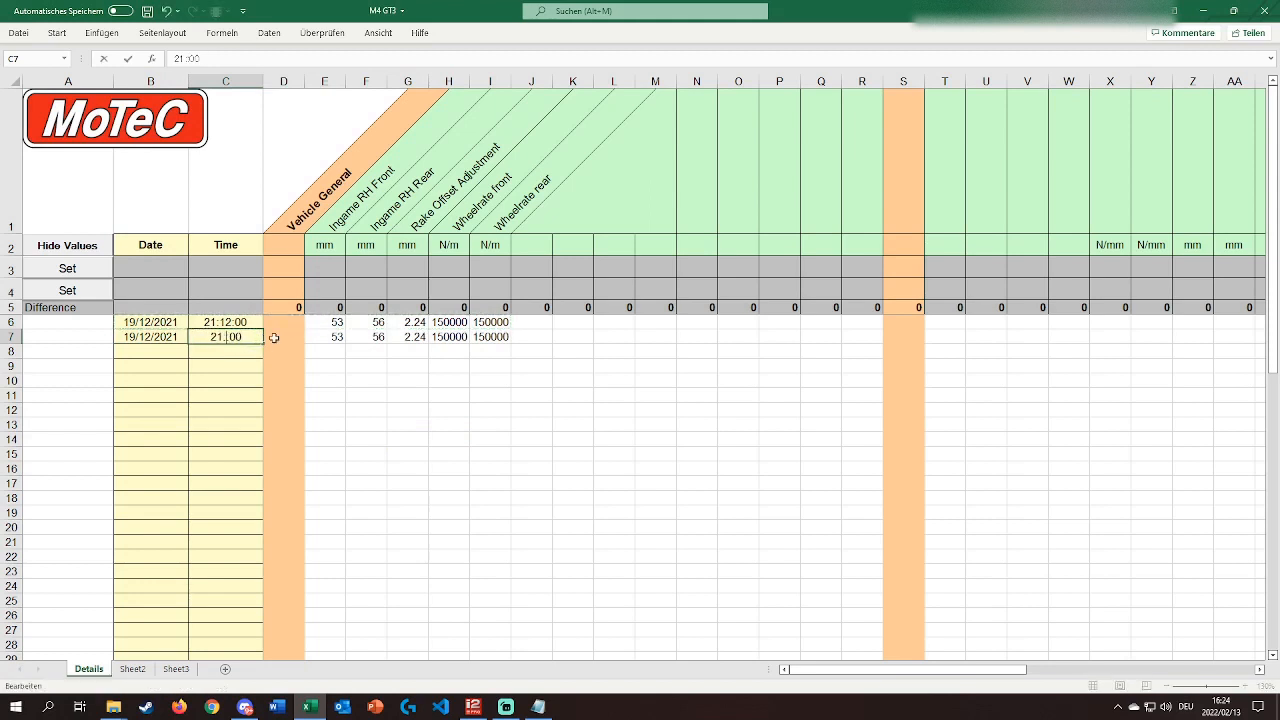
text(49)
key(Return)
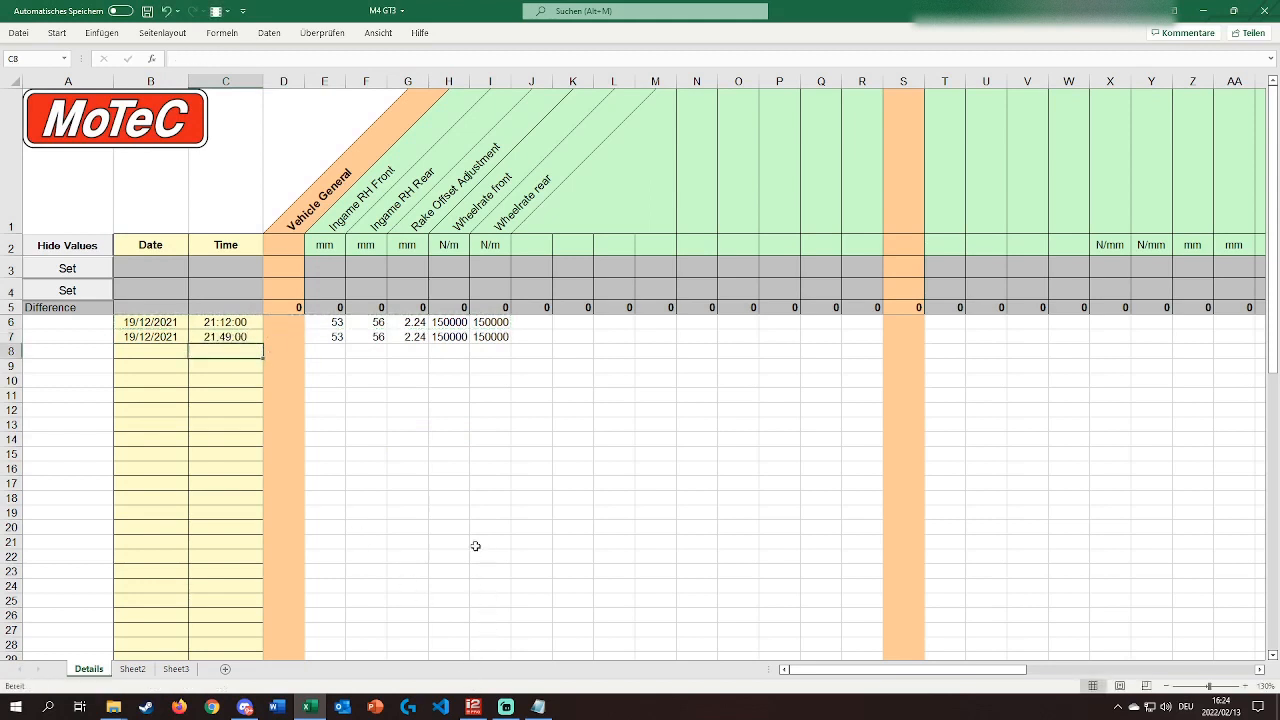
click(372, 408)
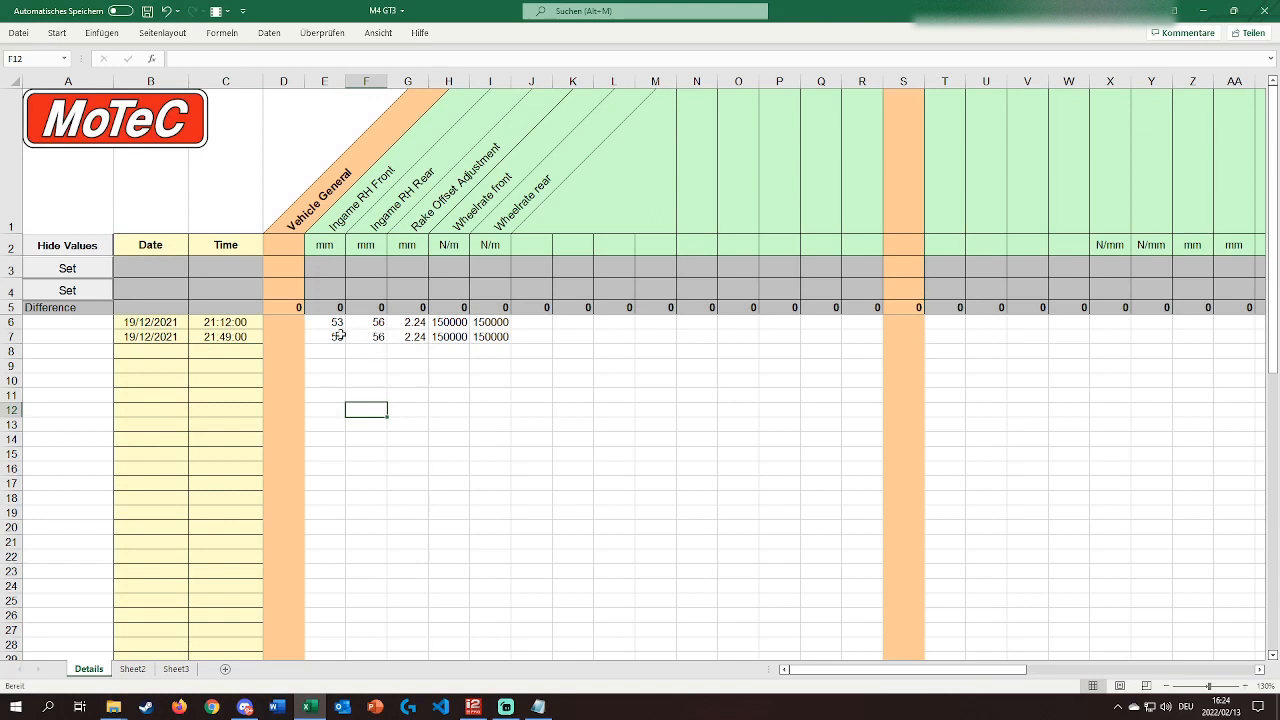
Set row 7's Ingame RH Front to 60 and Ingame RH Rear to 70, and save the workbook.
click(333, 337)
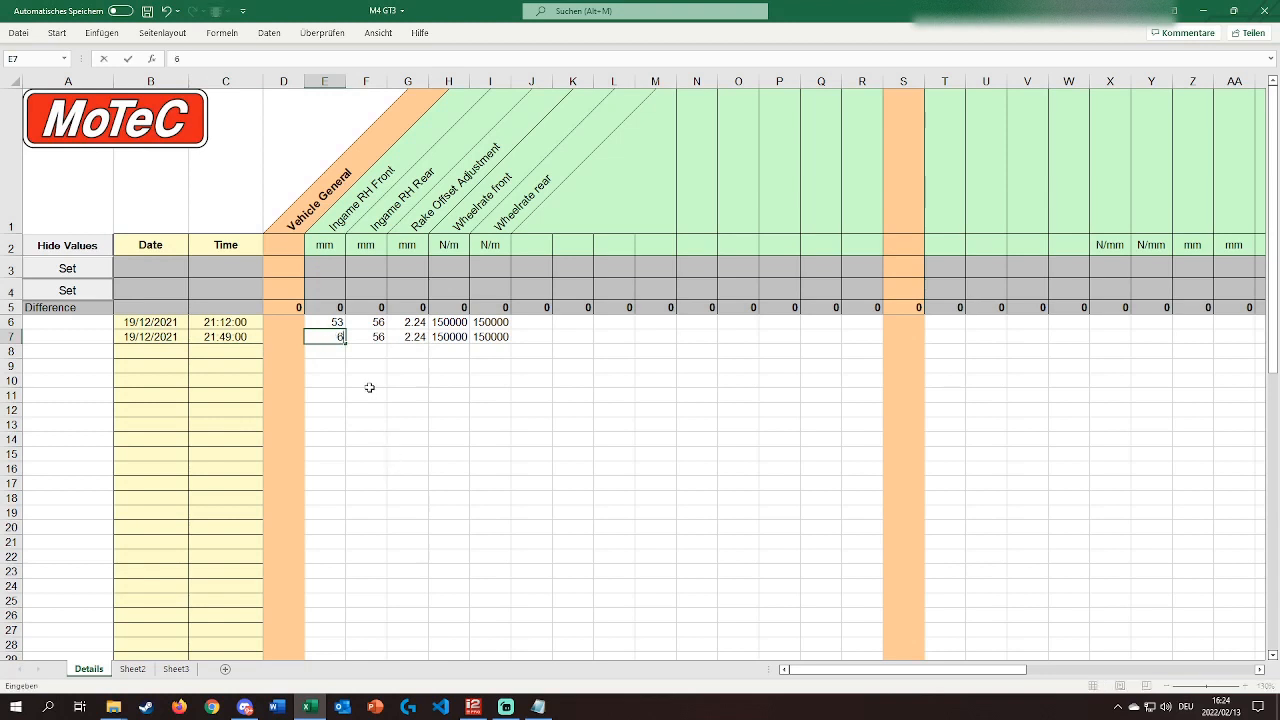
text(60)
key(Tab)
key(F2)
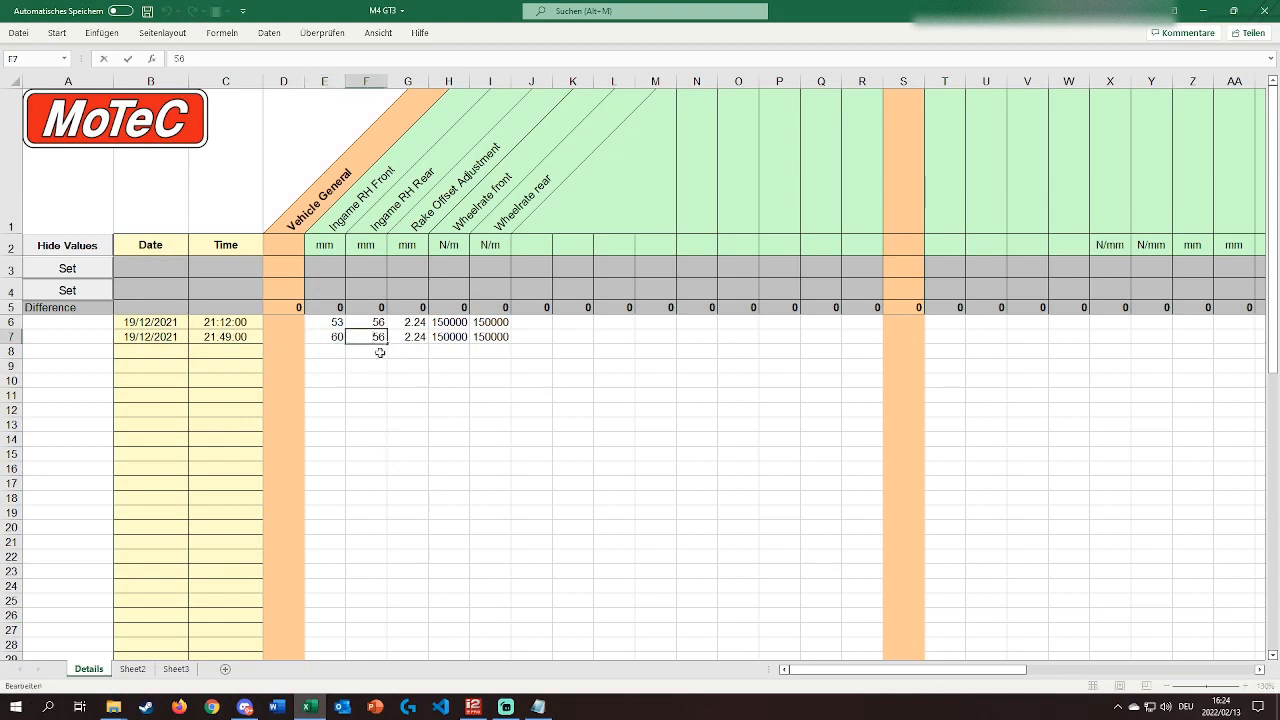
double_click(380, 337)
text(70)
click(412, 408)
key(ctrl+s)
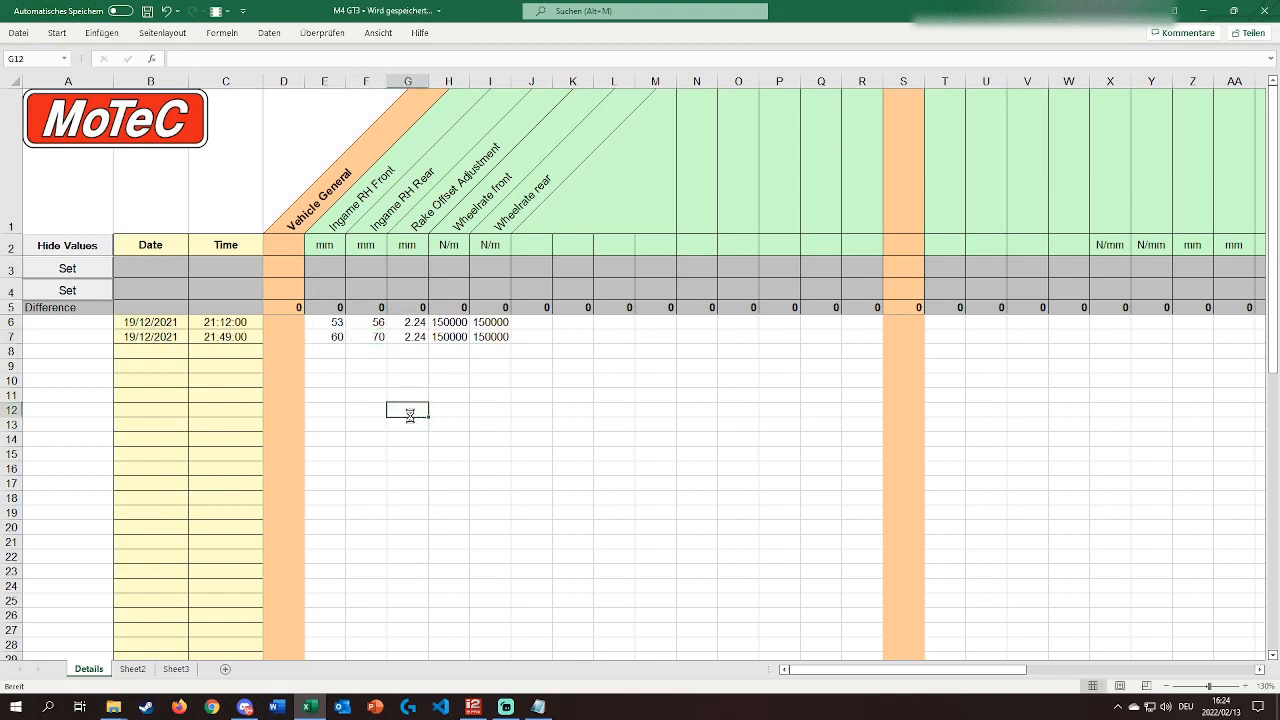
Switch to MoTeC i2 Pro and overlay lap 9 of the 21:49:11 session on lap 5 of the 21:12:33 session, comparing ride height and rake.
click(473, 707)
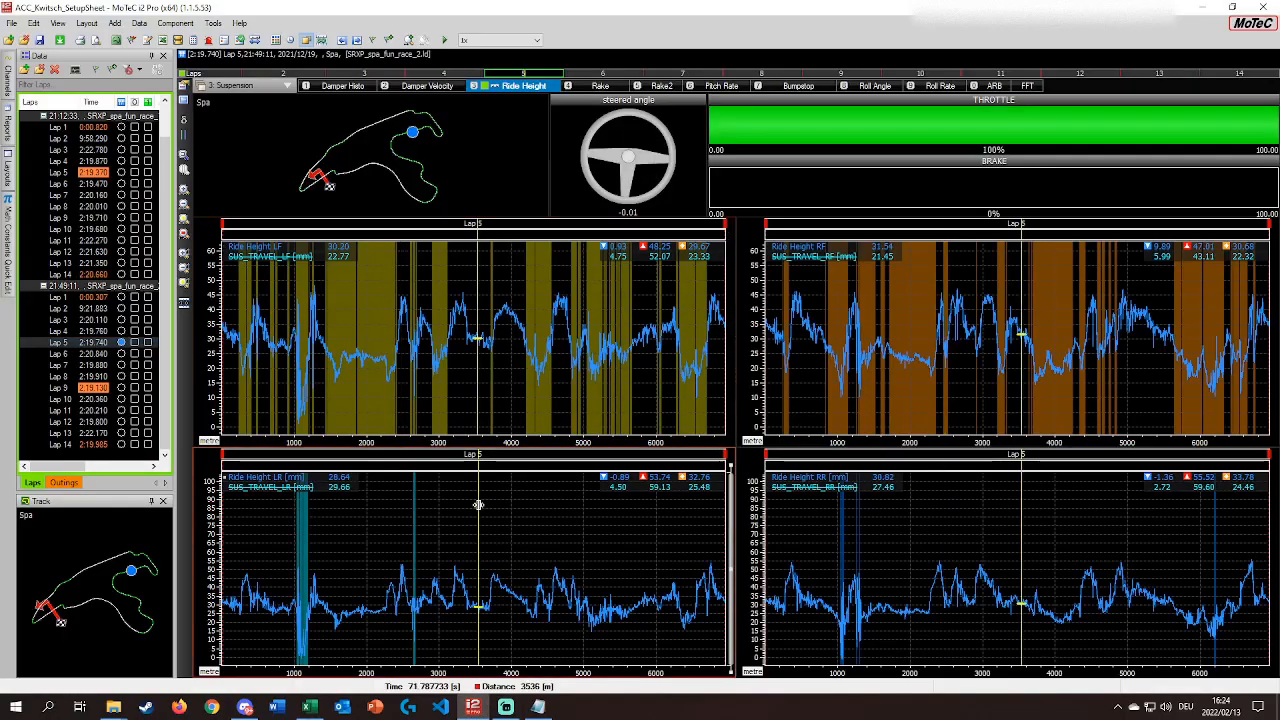
click(436, 385)
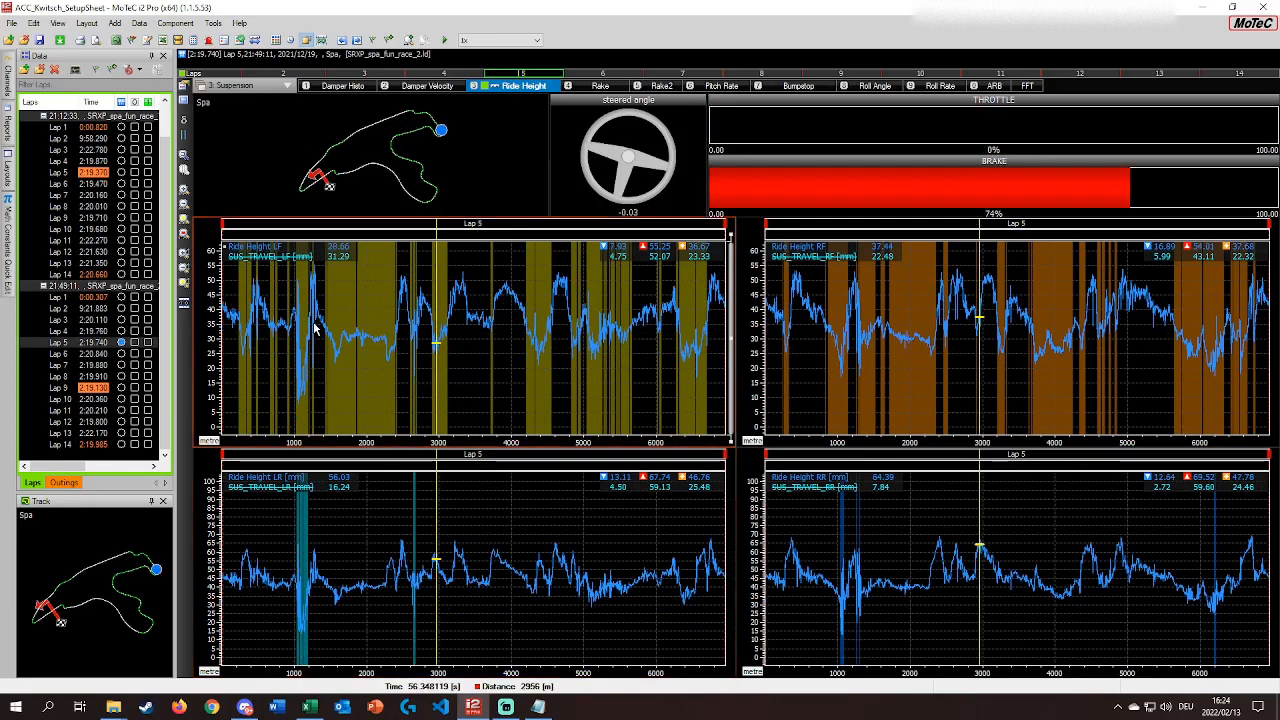
scroll(141, 358, up, 1)
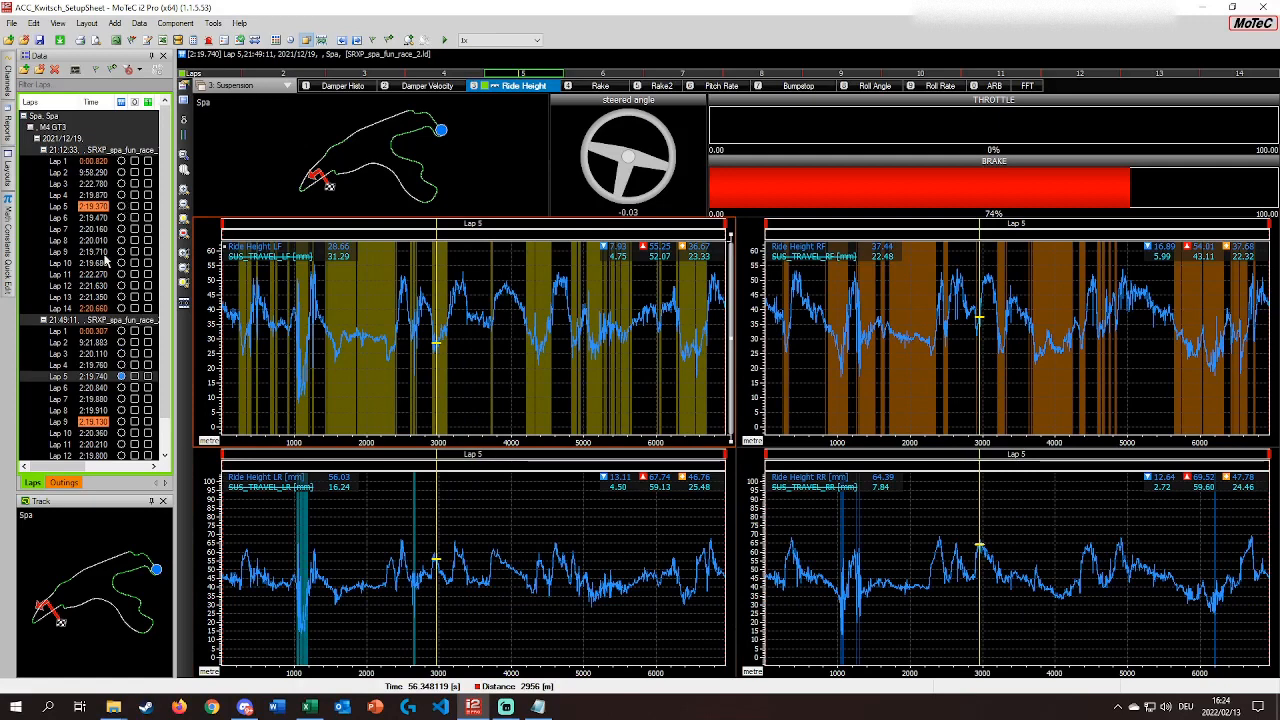
click(122, 208)
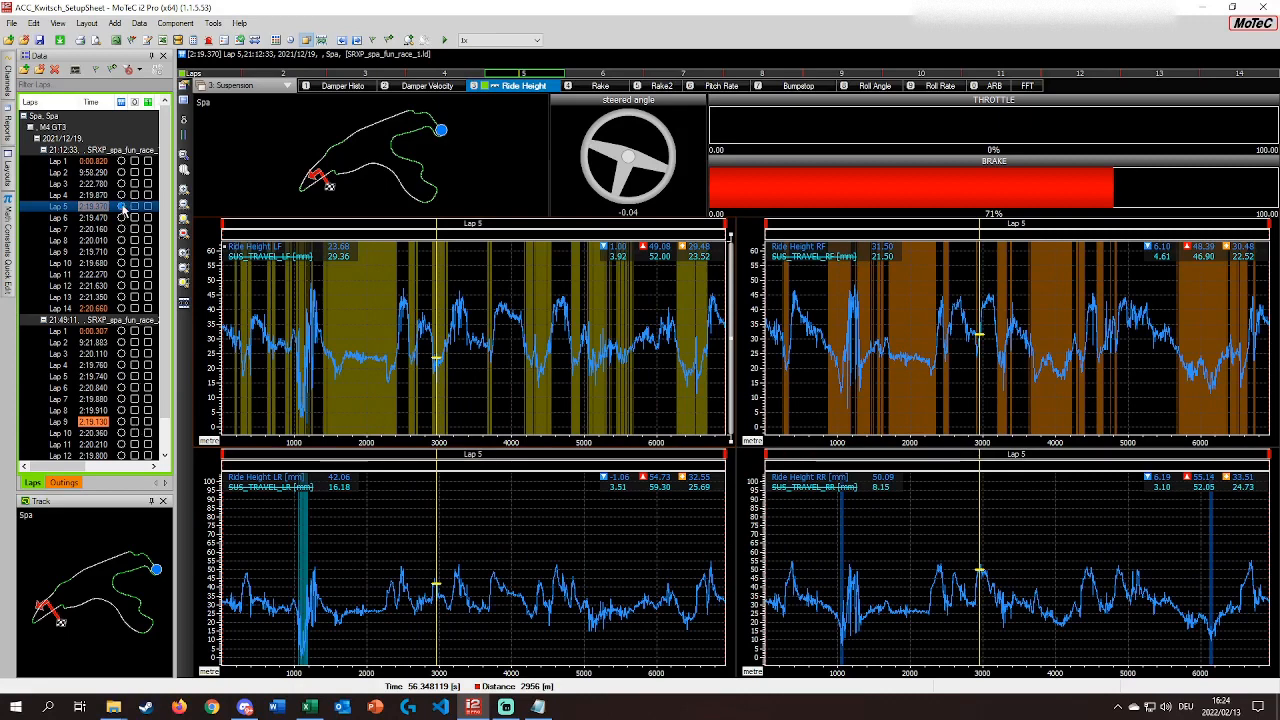
click(135, 424)
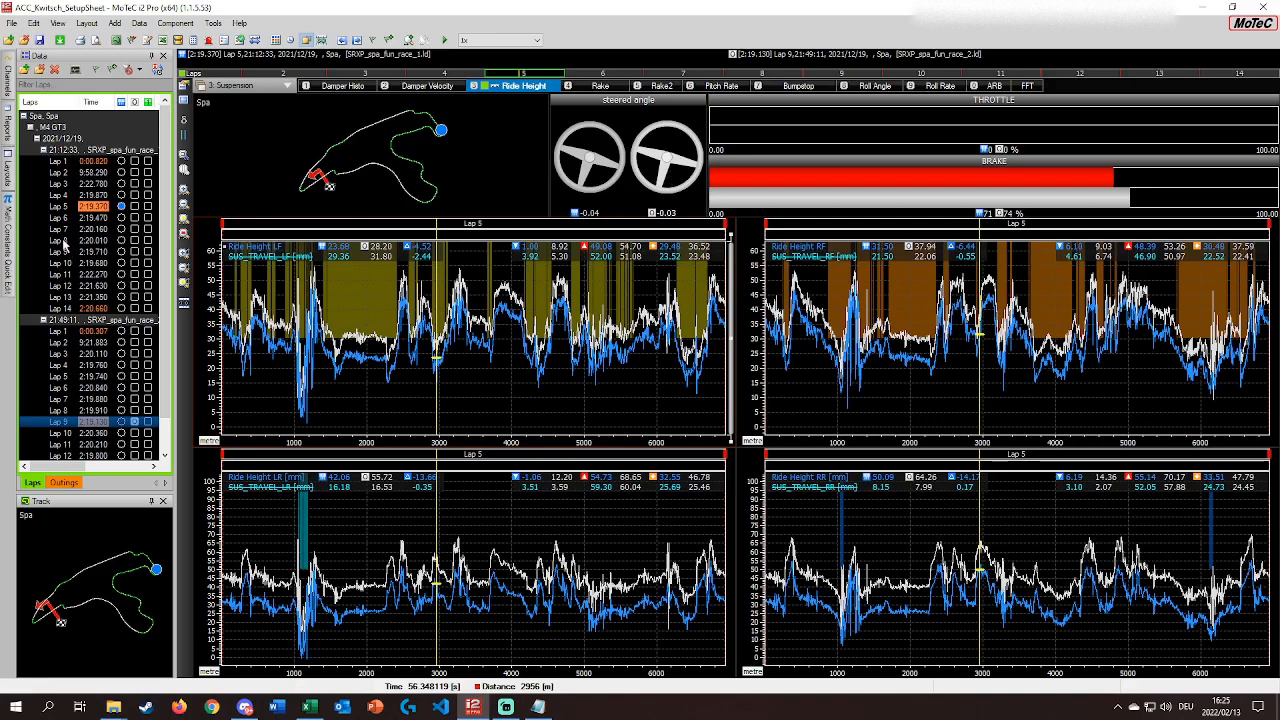
click(600, 86)
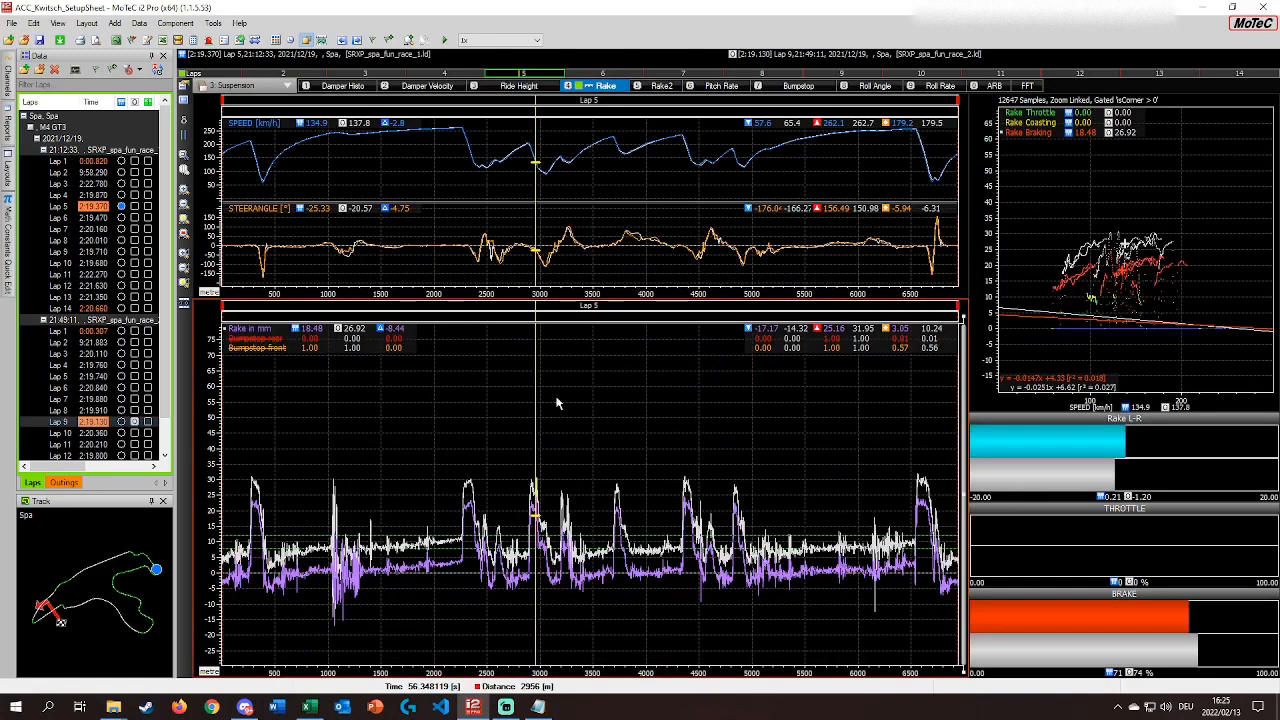
drag(289, 573, 420, 574)
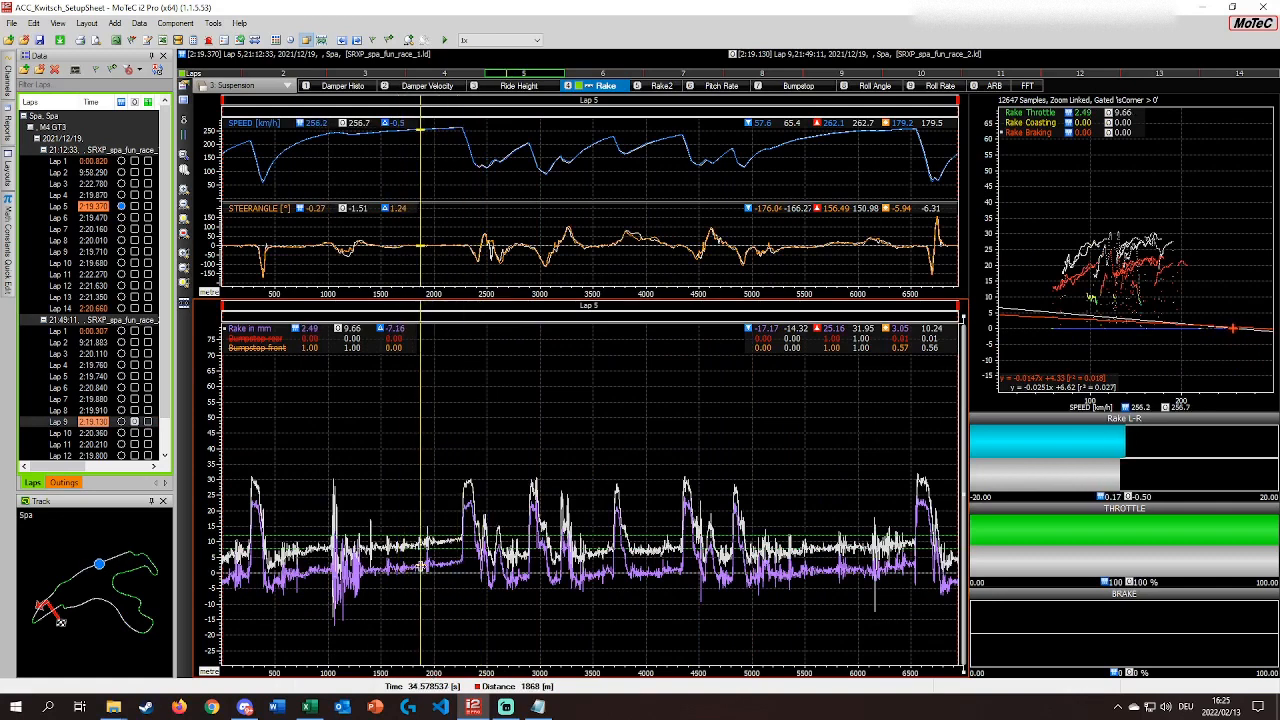
Switch to Excel and compare the Ingame RH Front and Ingame RH Rear entries of rows 6 and 7.
click(309, 707)
click(367, 385)
click(335, 338)
click(376, 339)
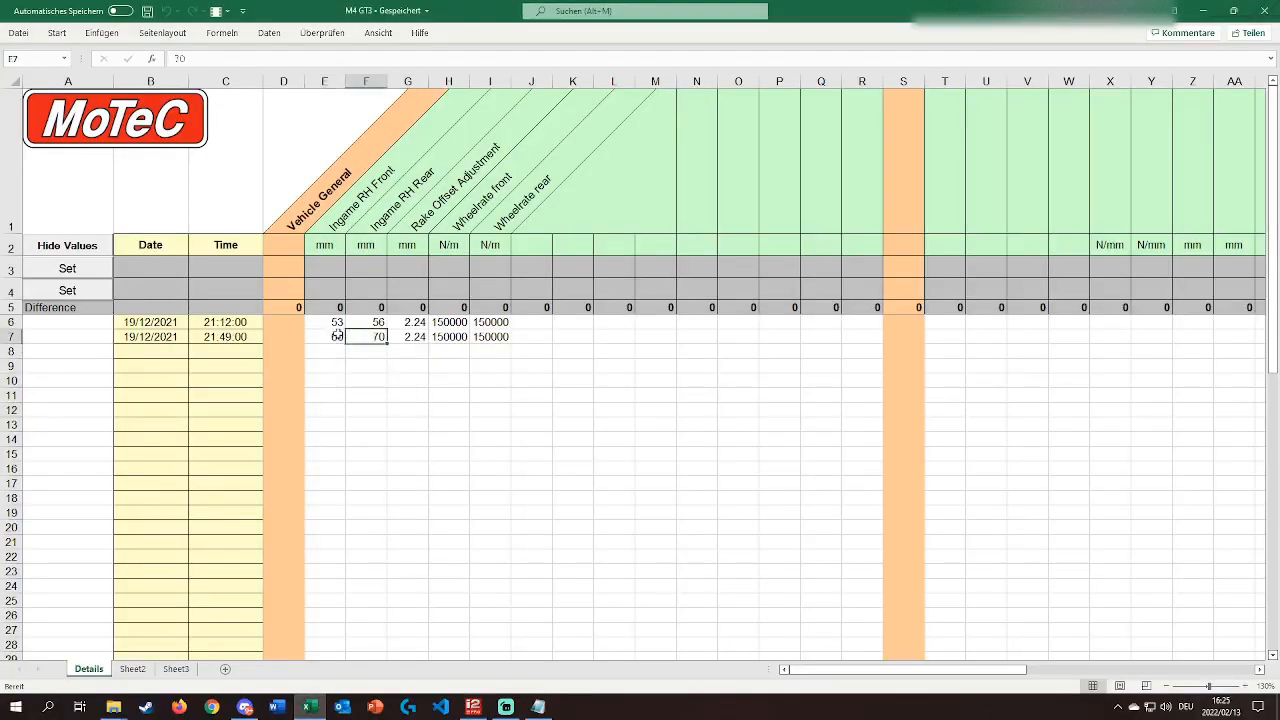
click(332, 326)
click(370, 324)
click(330, 324)
click(370, 324)
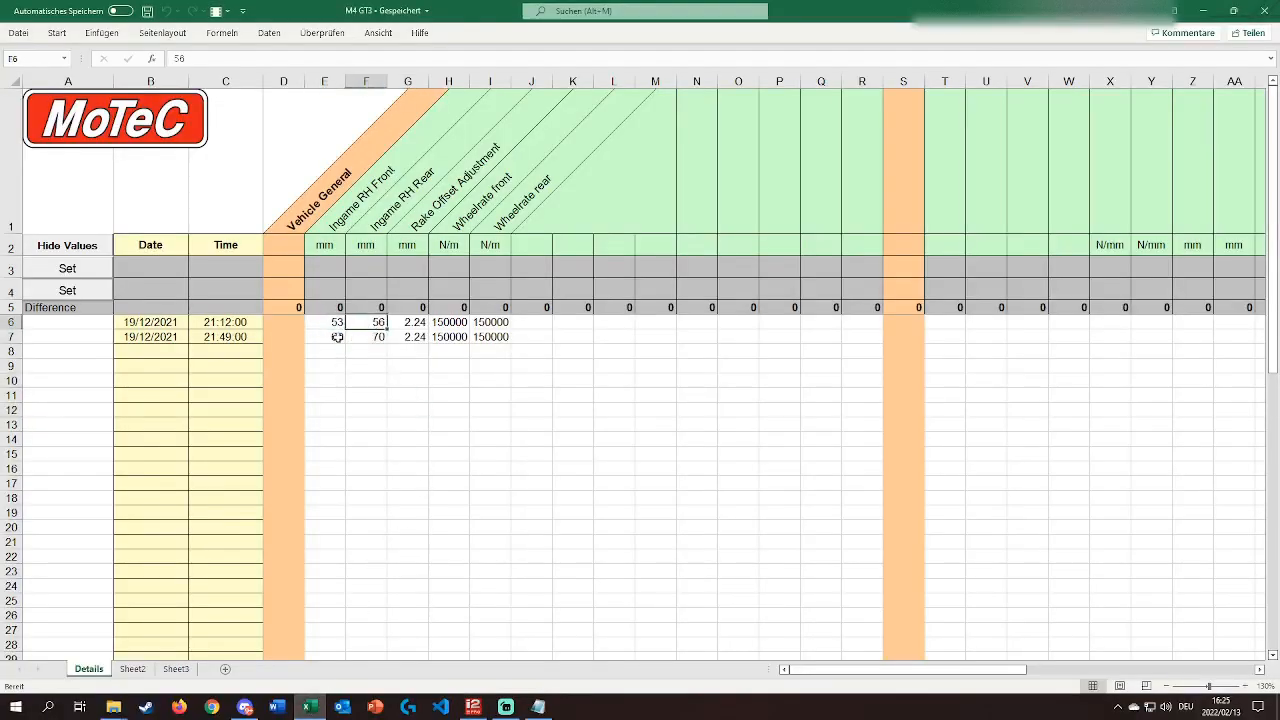
click(335, 326)
click(373, 325)
click(334, 323)
click(373, 325)
click(373, 364)
click(337, 336)
click(368, 338)
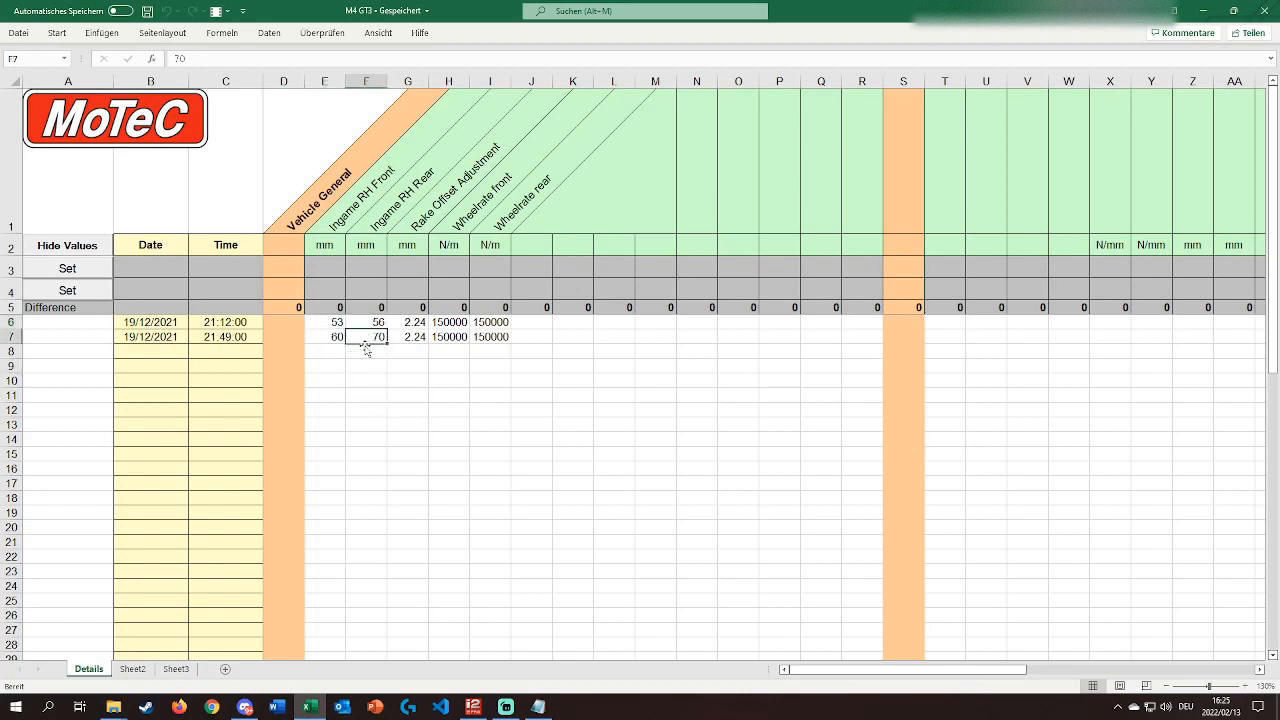
Set row 7's Ingame RH Rear to 63 and save the workbook.
double_click(367, 337)
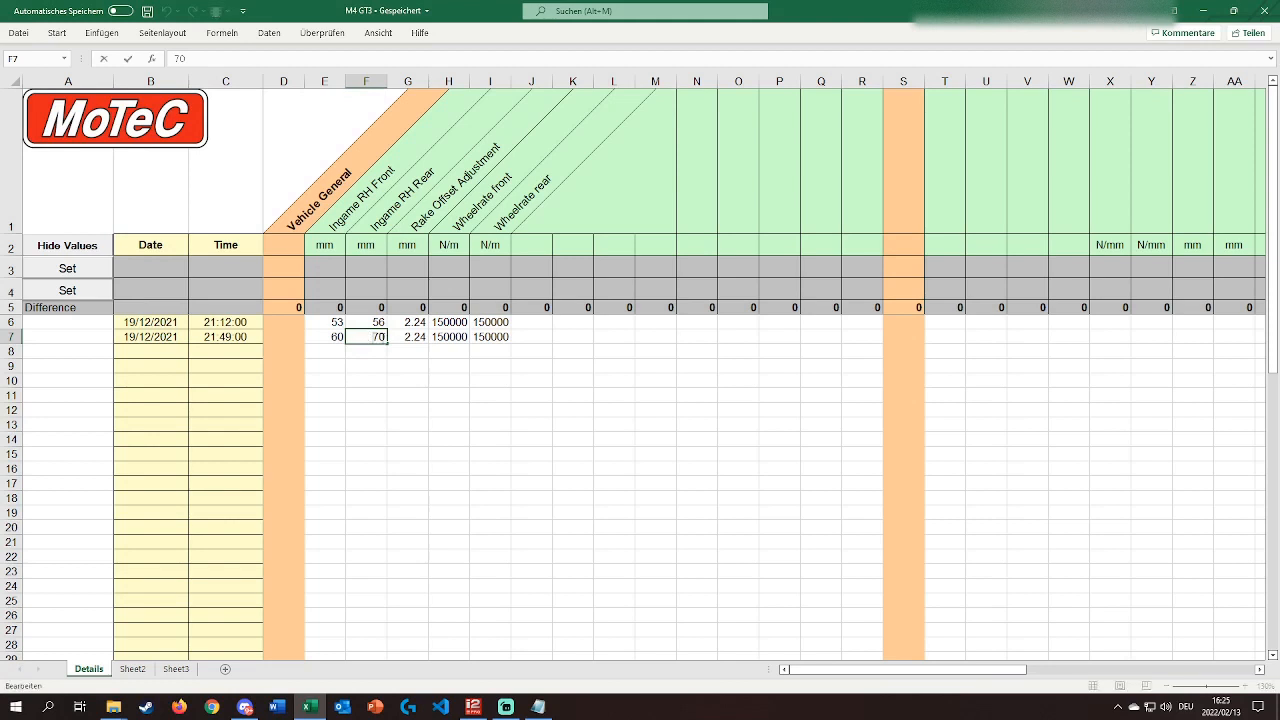
key(Delete)
click(381, 481)
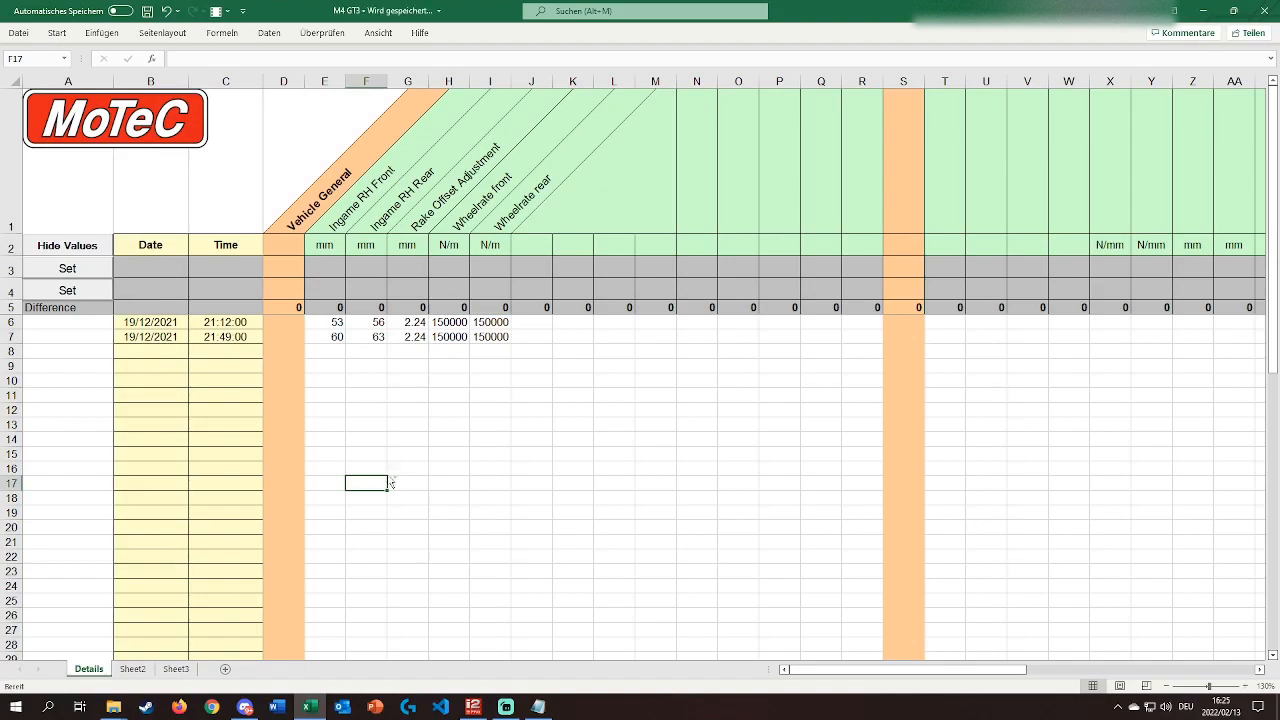
Switch to MoTeC i2 Pro and compare the two overlaid laps' rake and ride height traces at several points on the track.
click(476, 708)
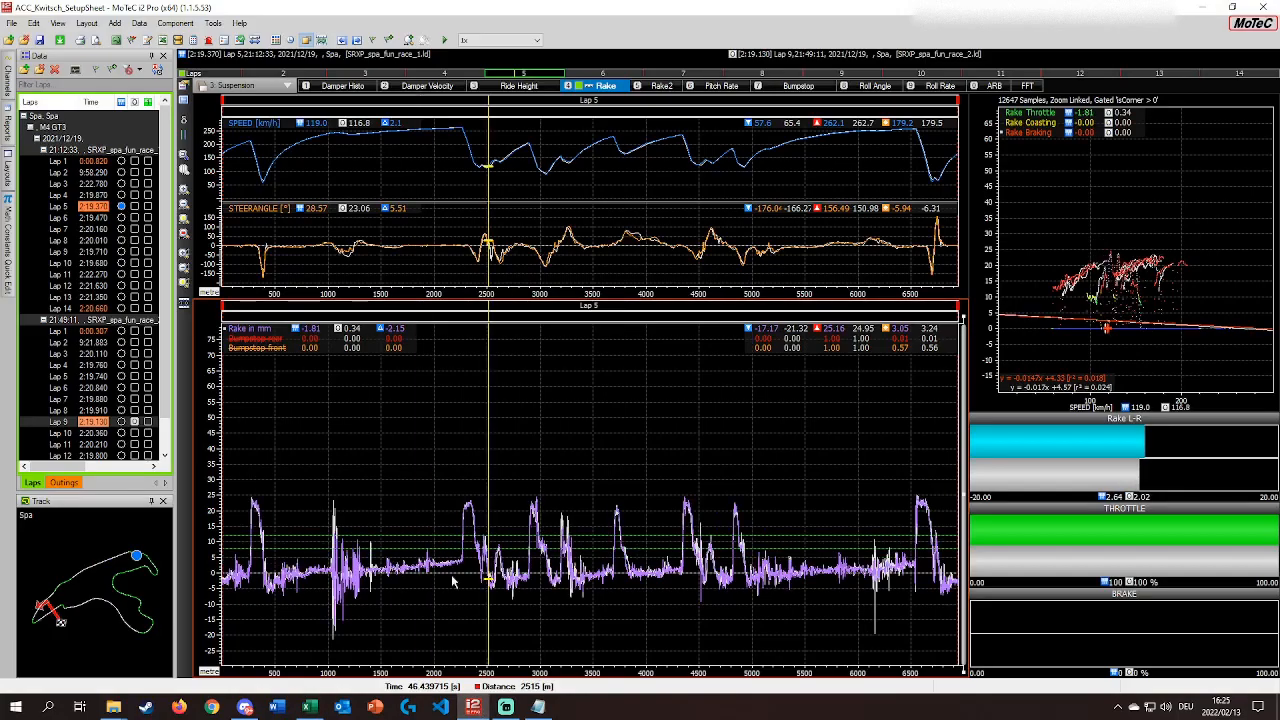
mouse_move(425, 586)
mouse_down()
mouse_move(378, 588)
mouse_move(397, 568)
mouse_move(910, 560)
mouse_move(428, 545)
mouse_move(352, 463)
mouse_move(350, 586)
mouse_up()
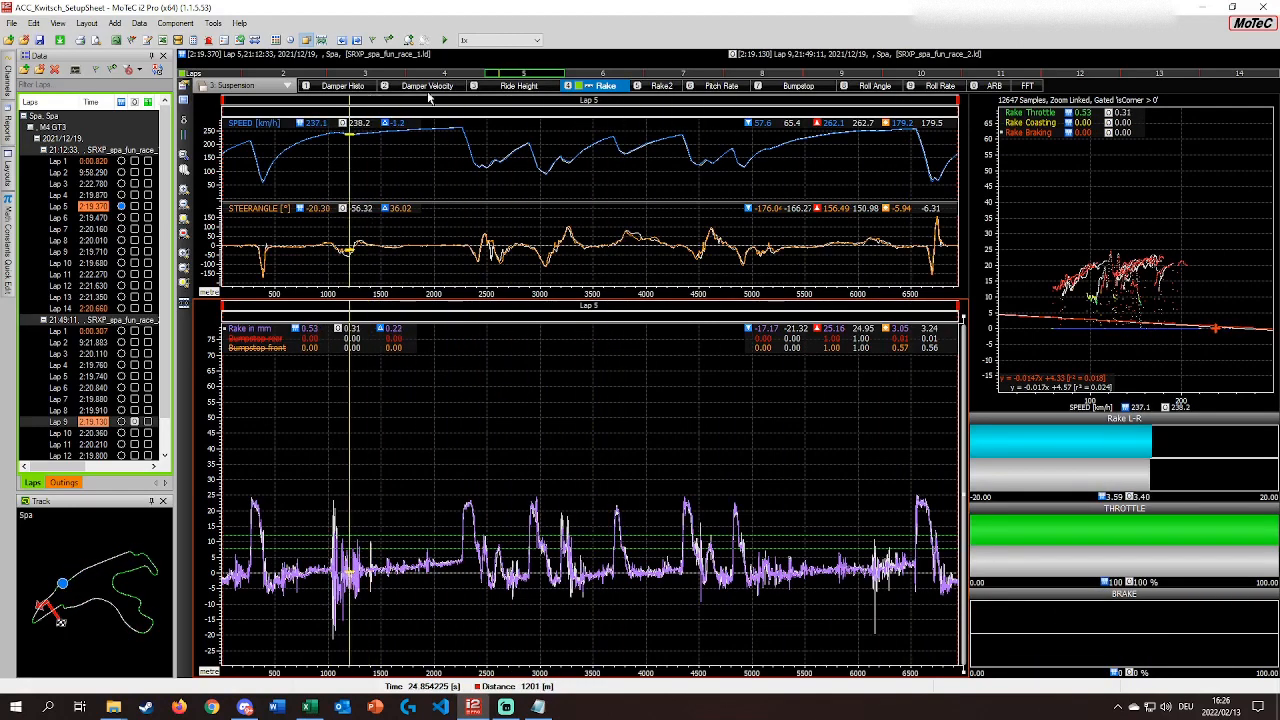
click(507, 86)
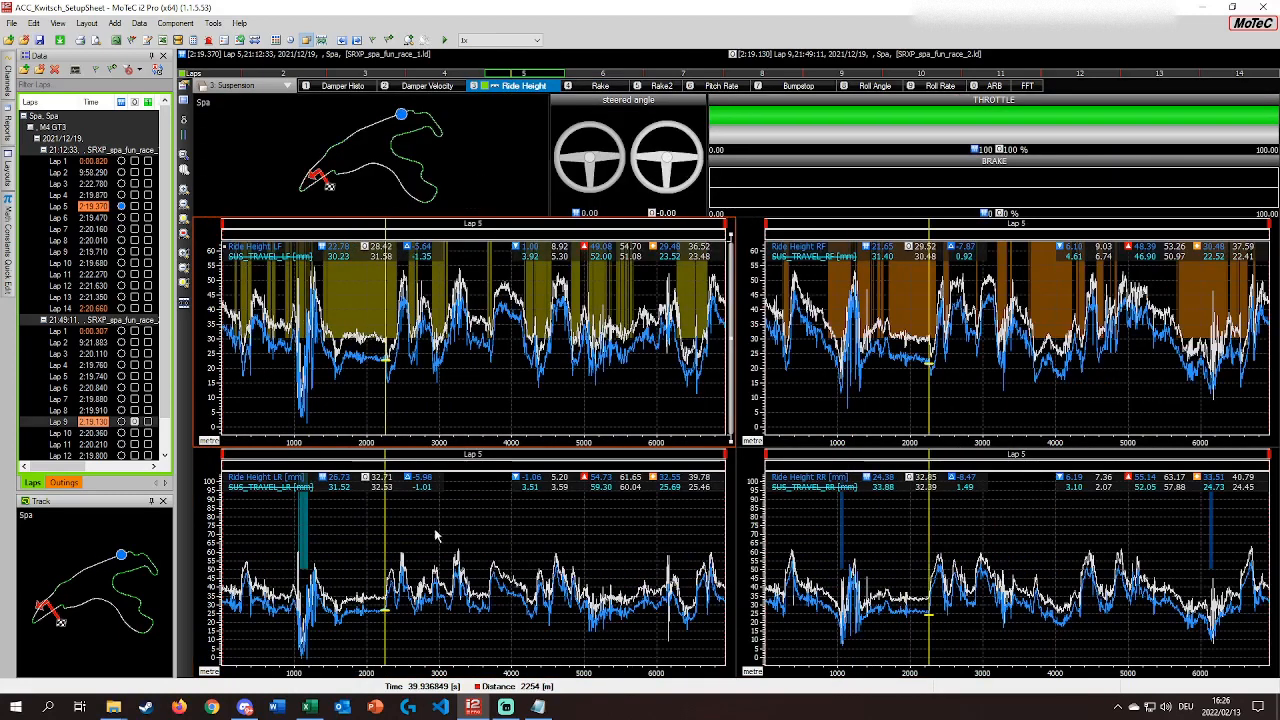
click(620, 520)
click(598, 87)
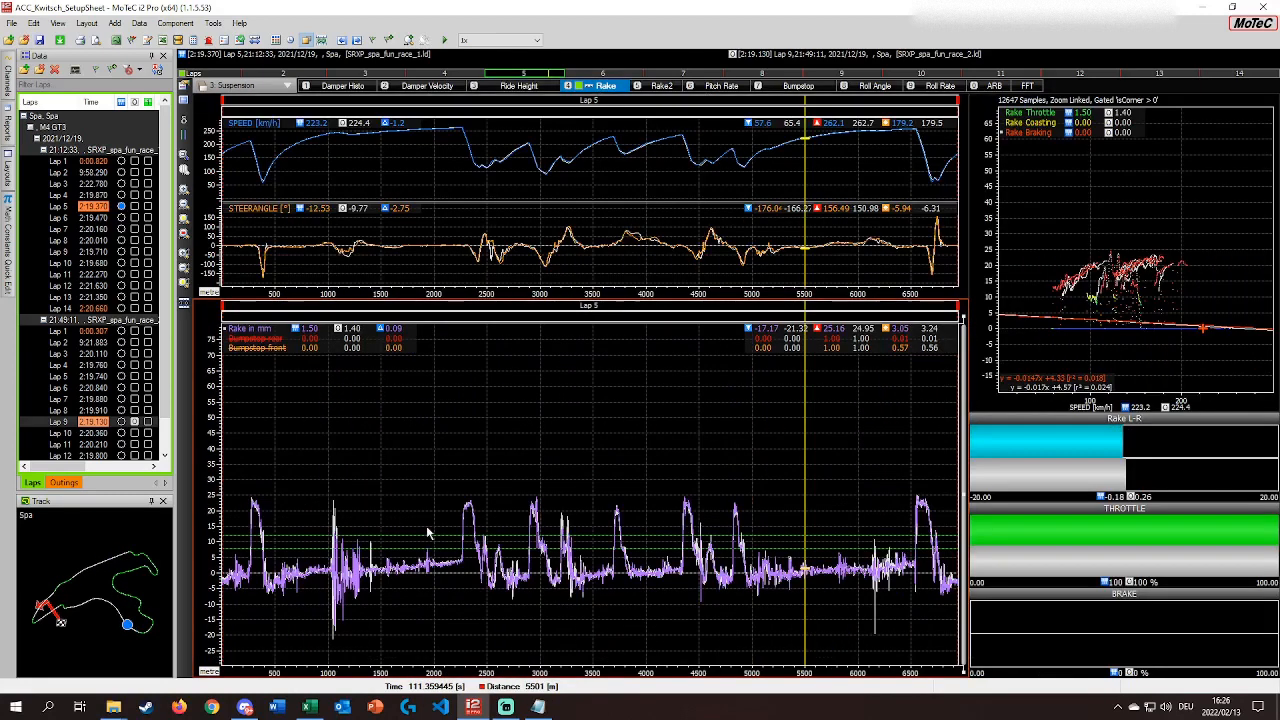
click(533, 477)
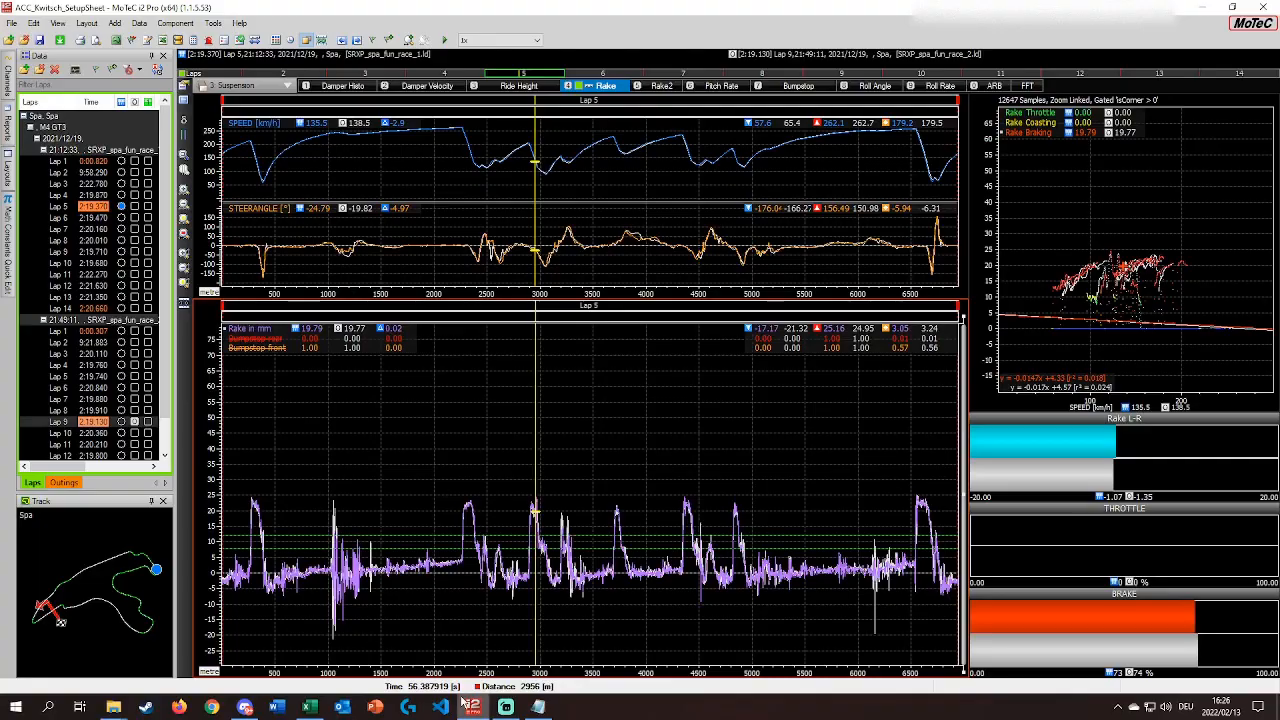
Switch to Excel and review the Date and Time entries that assign rows 6 and 7 to their sessions.
click(310, 706)
click(358, 396)
click(148, 350)
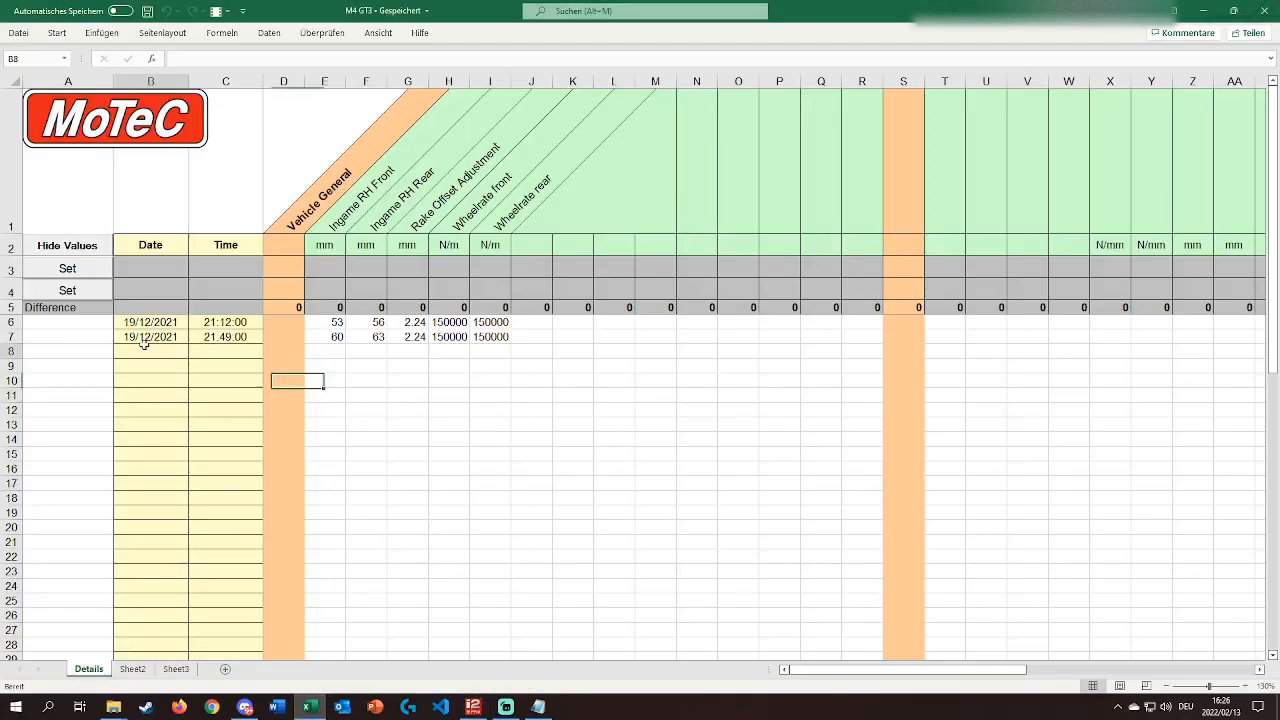
click(158, 323)
click(164, 349)
click(218, 336)
click(218, 323)
click(214, 338)
click(162, 338)
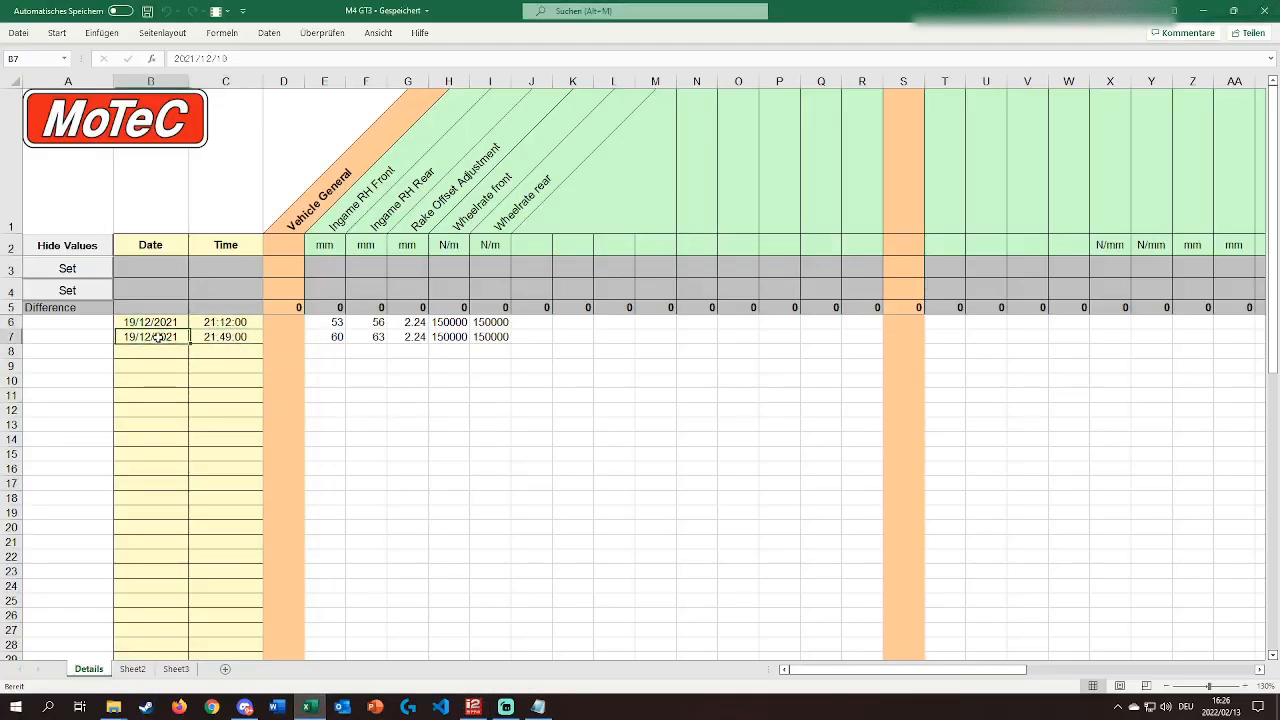
click(163, 323)
click(214, 321)
click(219, 340)
click(176, 339)
Switch to MoTeC i2 Pro and check which setup sheet file and channel values are linked to the 21:12:33 session, then return to the rake trace.
key(alt+Tab)
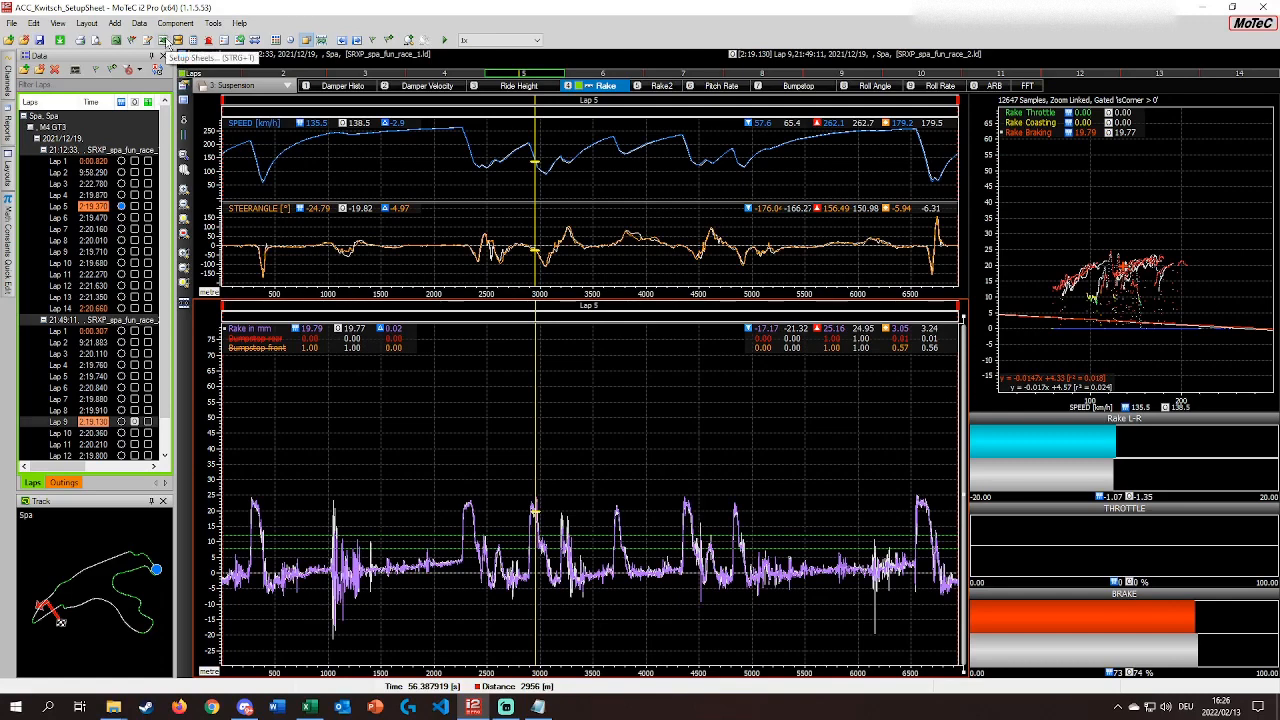
click(162, 41)
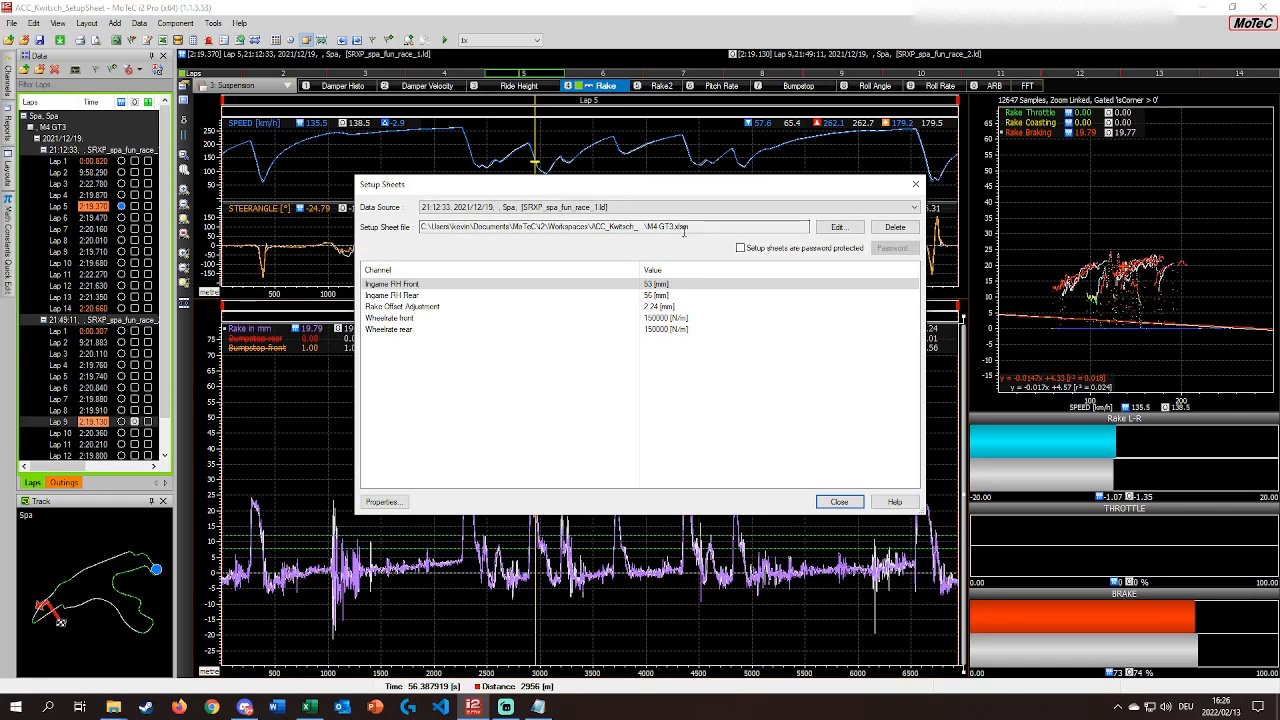
drag(689, 228, 647, 226)
click(646, 226)
click(692, 226)
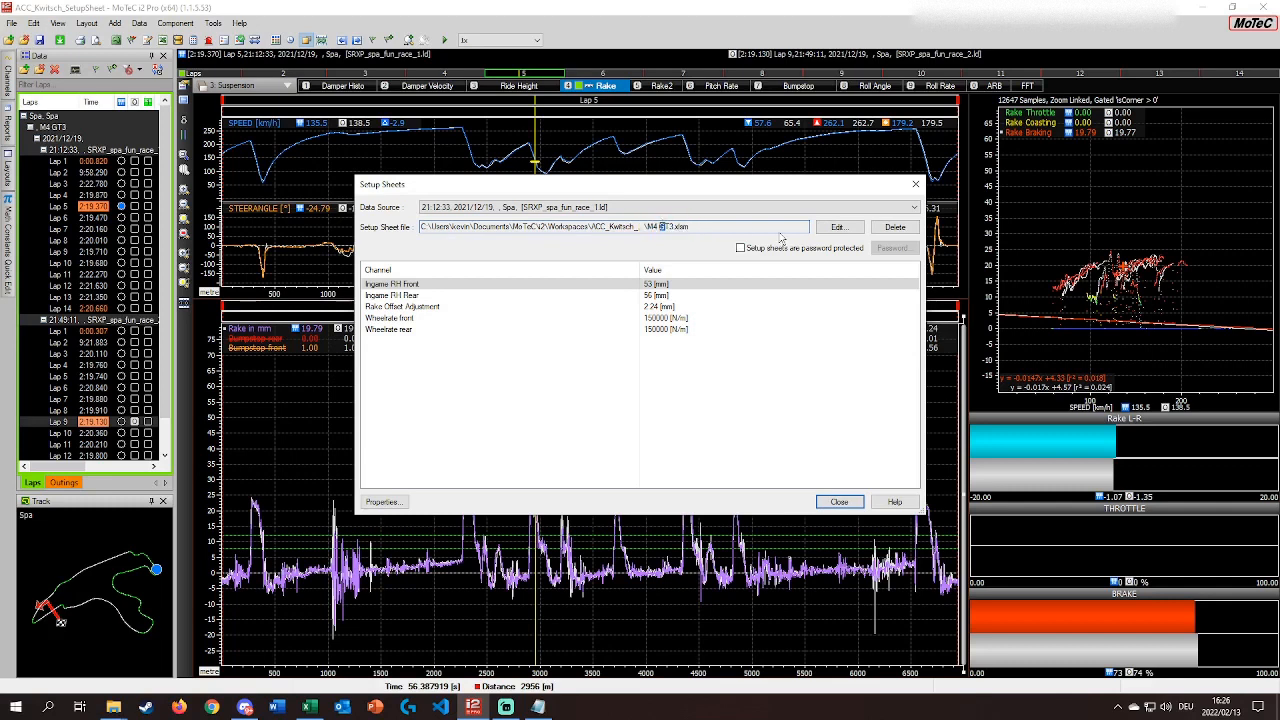
click(915, 184)
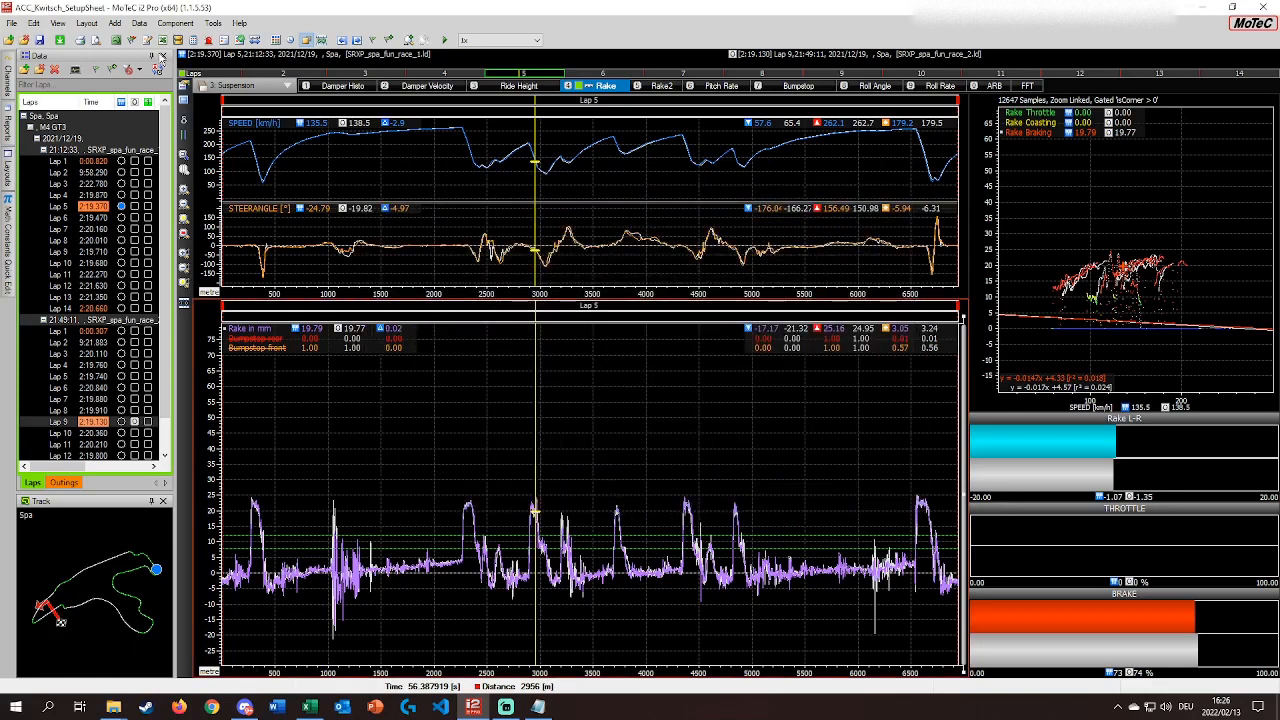
click(163, 40)
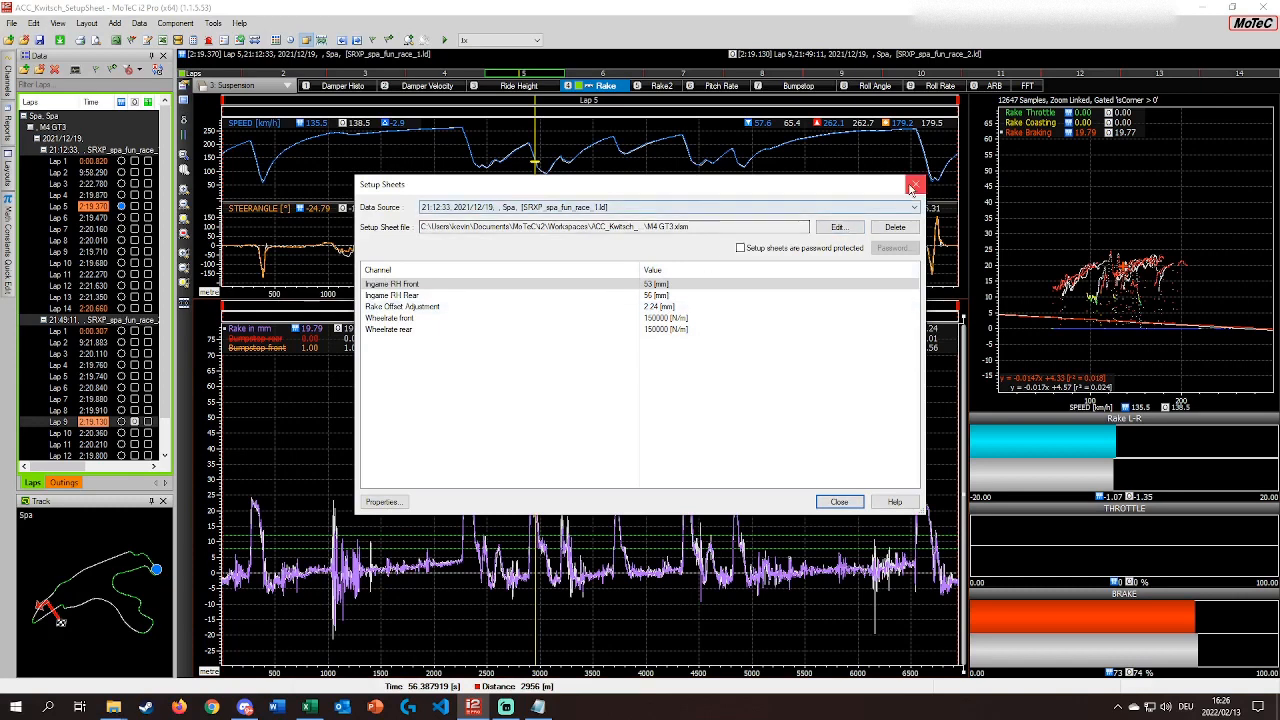
click(839, 501)
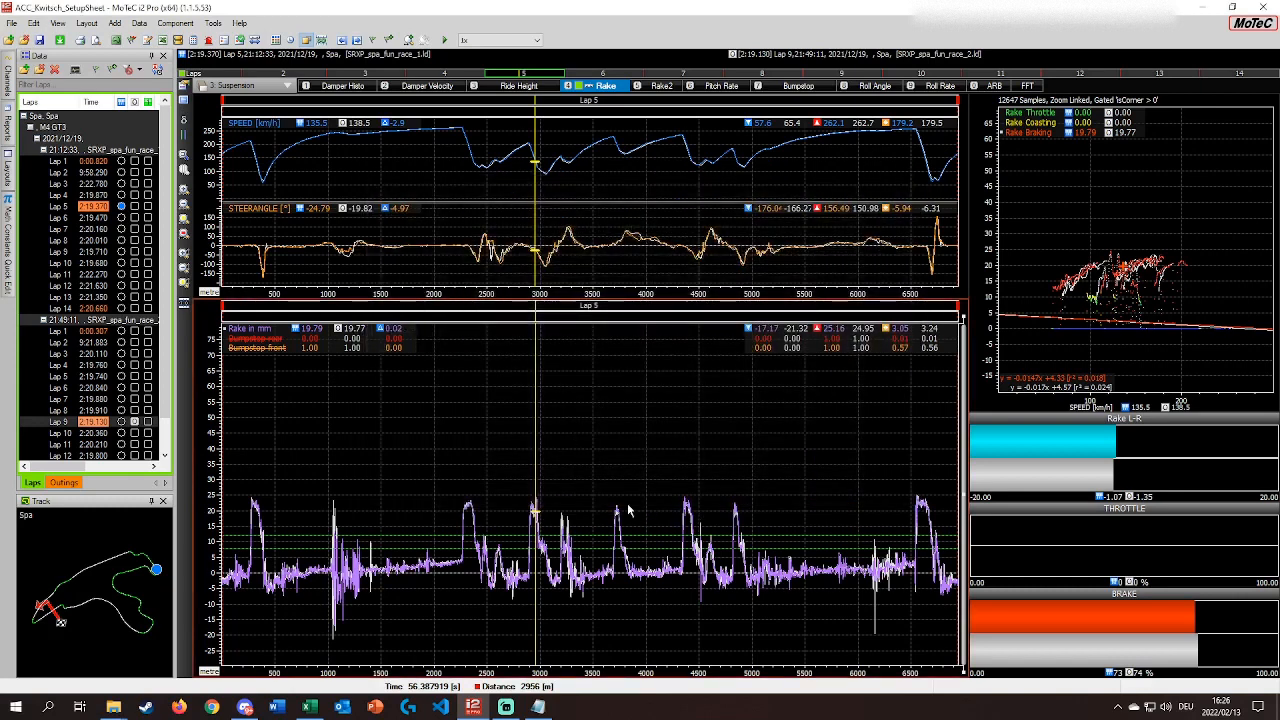
drag(536, 411, 518, 533)
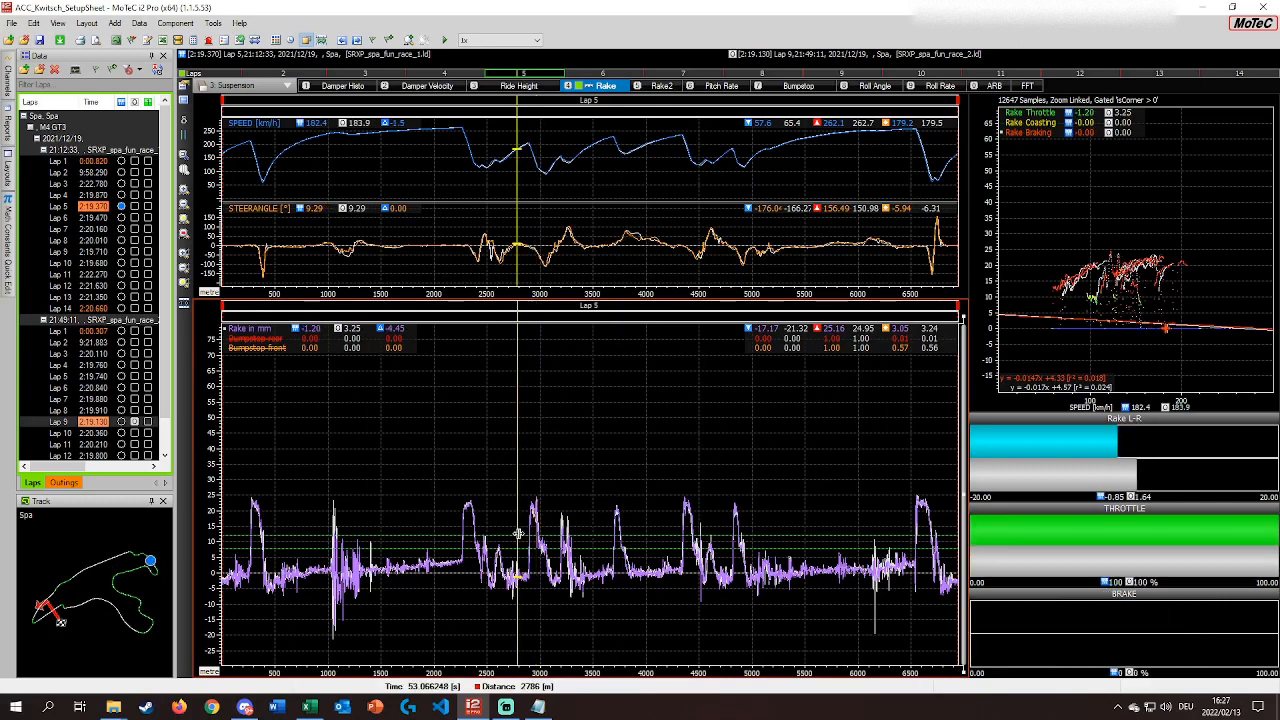
Switch to File Explorer and browse from the MoTeC folder through i2, Workspaces and ACC_Kwitsch_SetupSheet to the Setup Sheets folder.
mouse_move(113, 708)
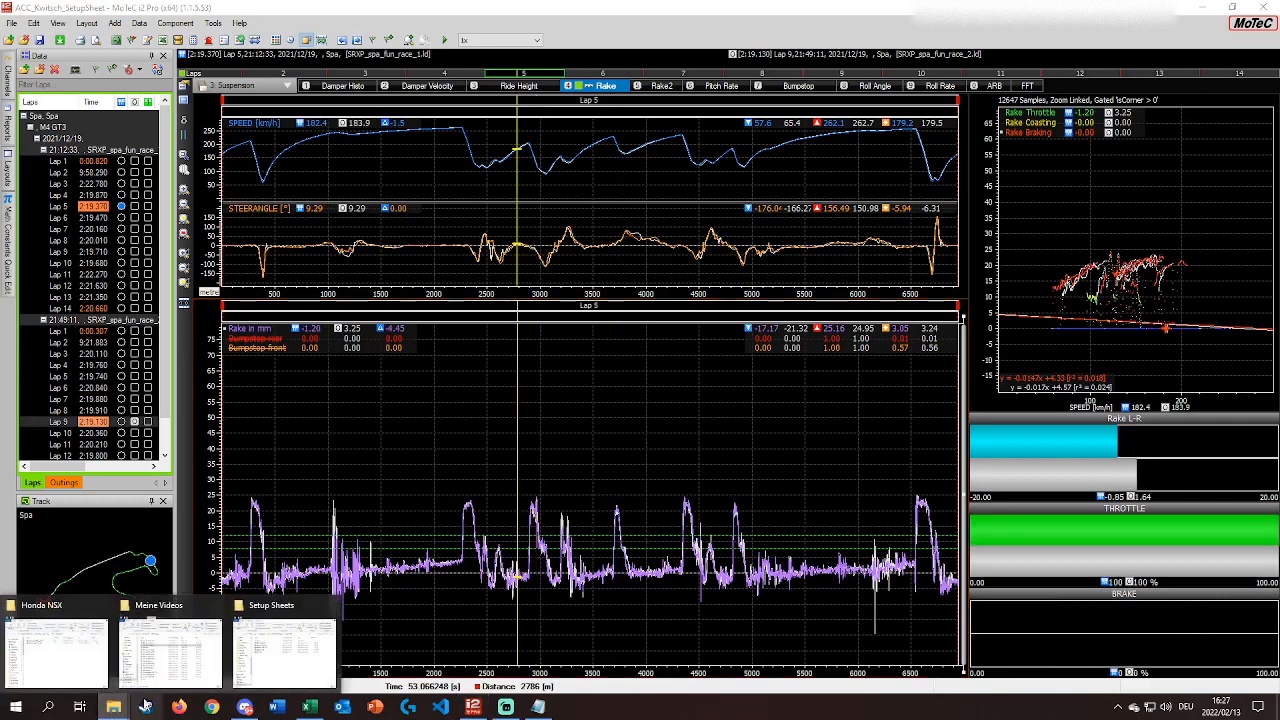
drag(2, 190, 644, 155)
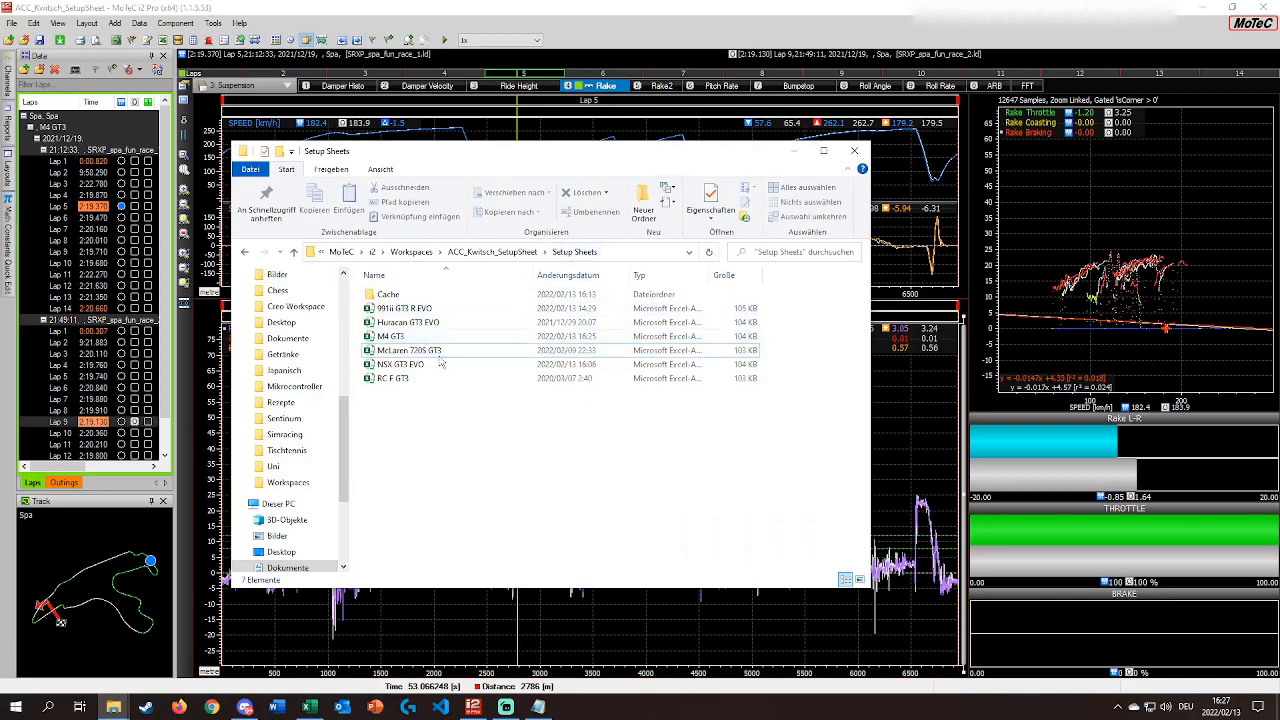
click(492, 252)
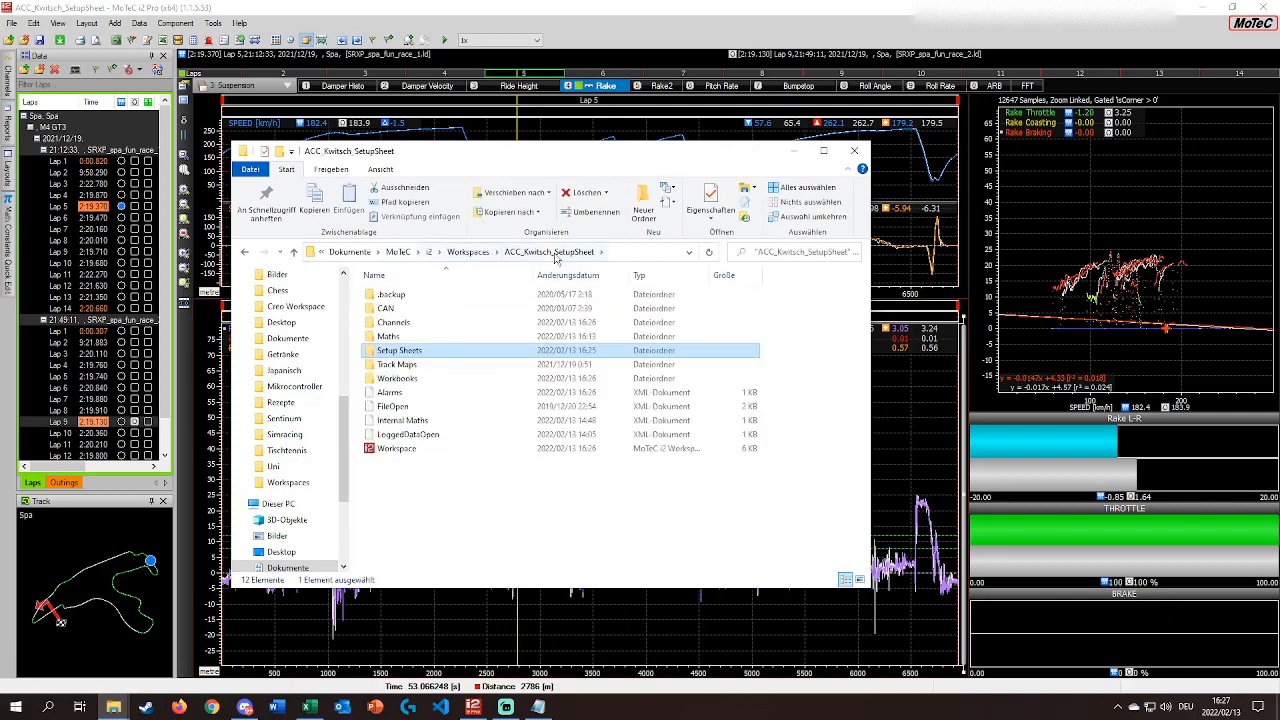
click(468, 252)
click(476, 252)
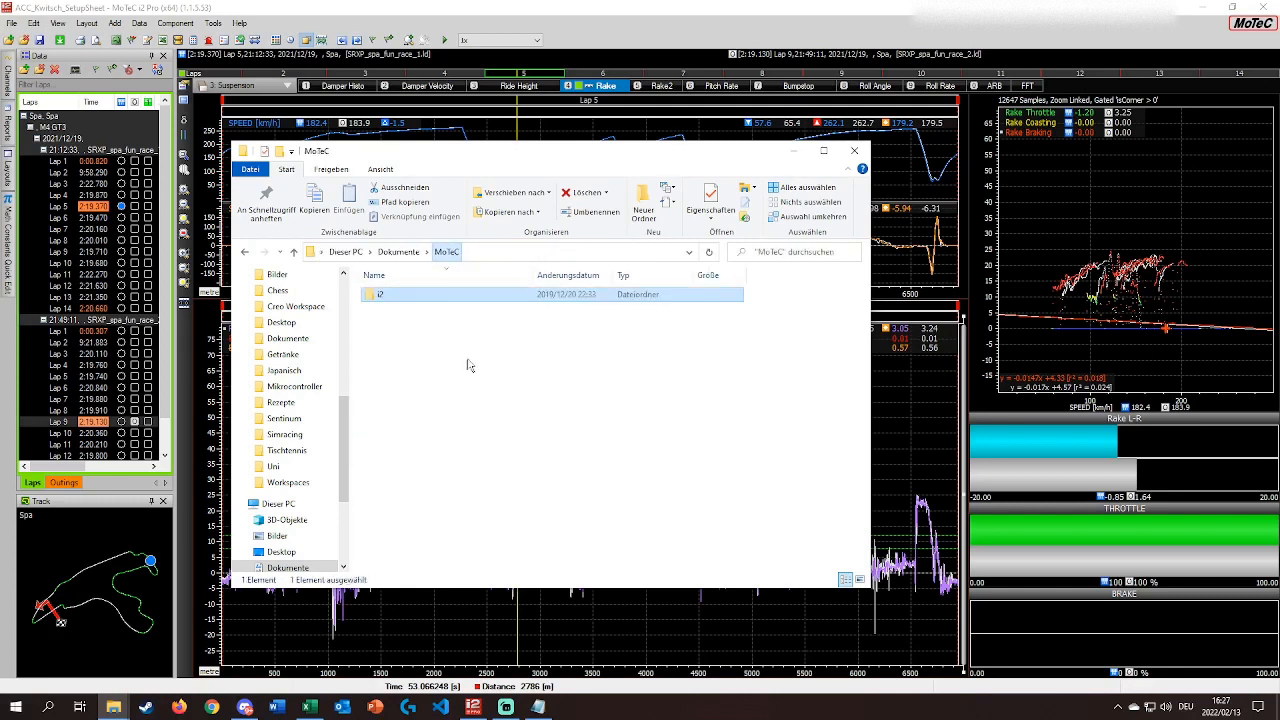
double_click(422, 298)
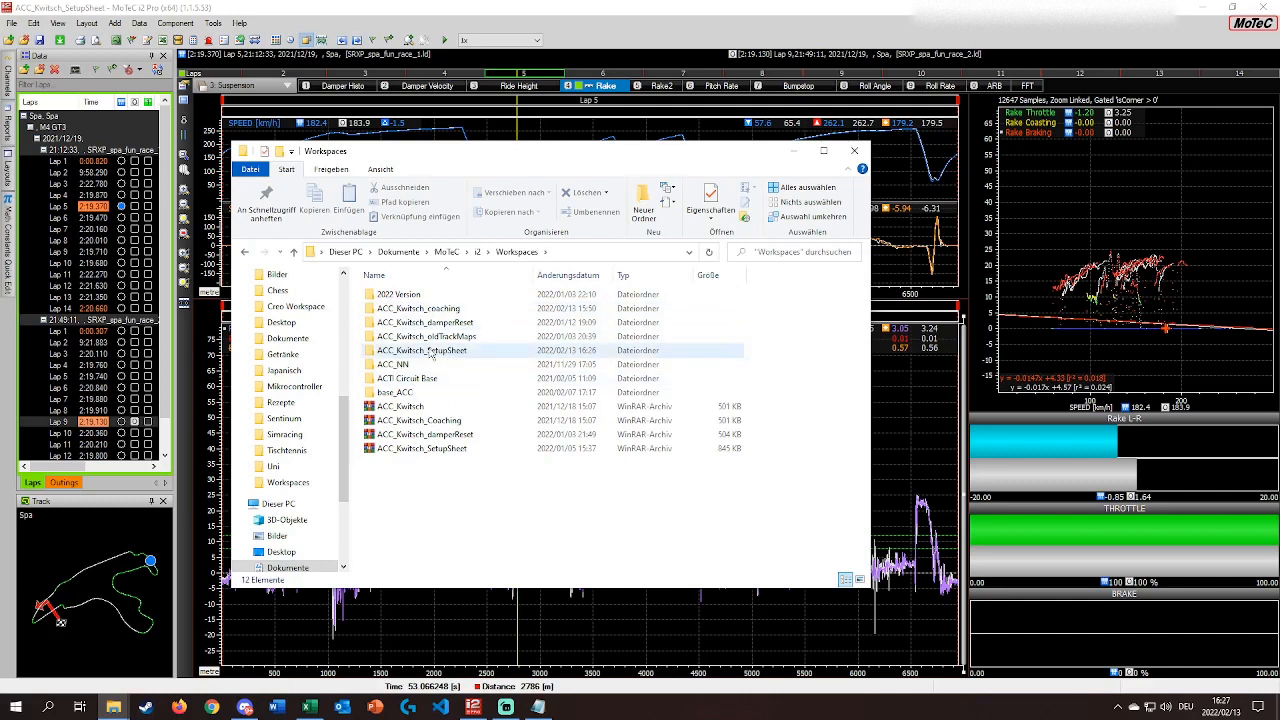
double_click(440, 352)
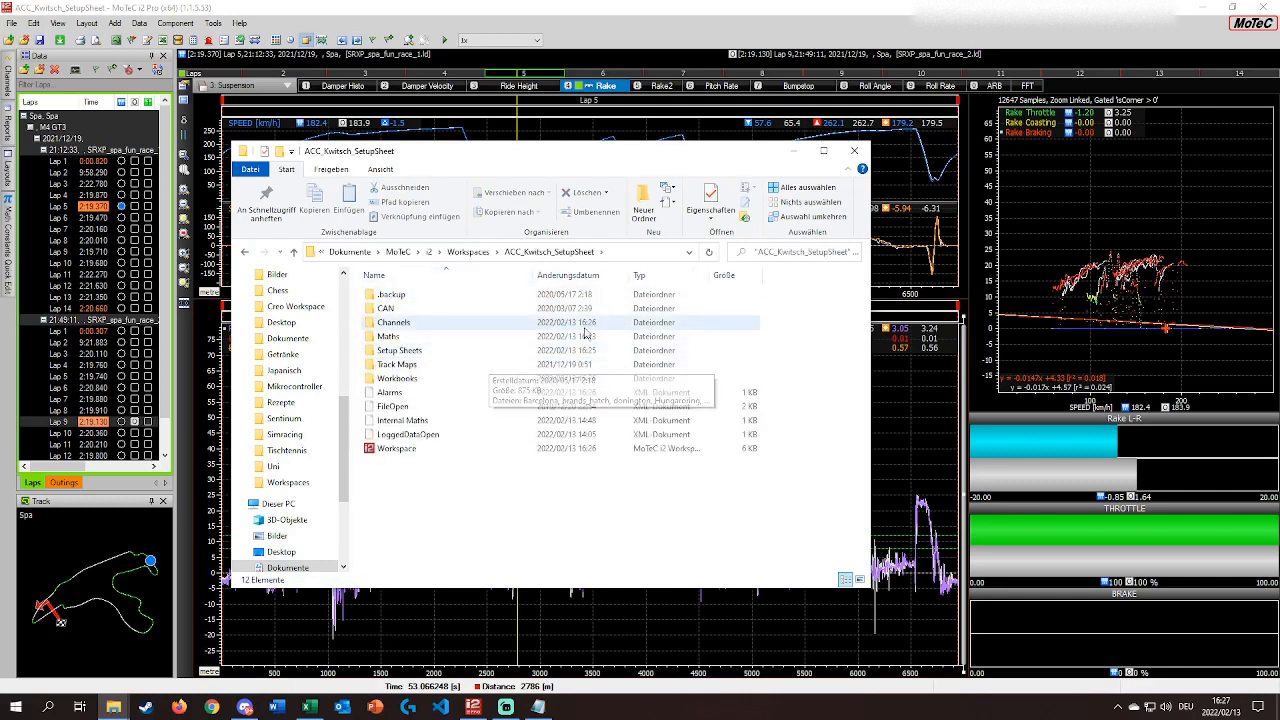
double_click(420, 352)
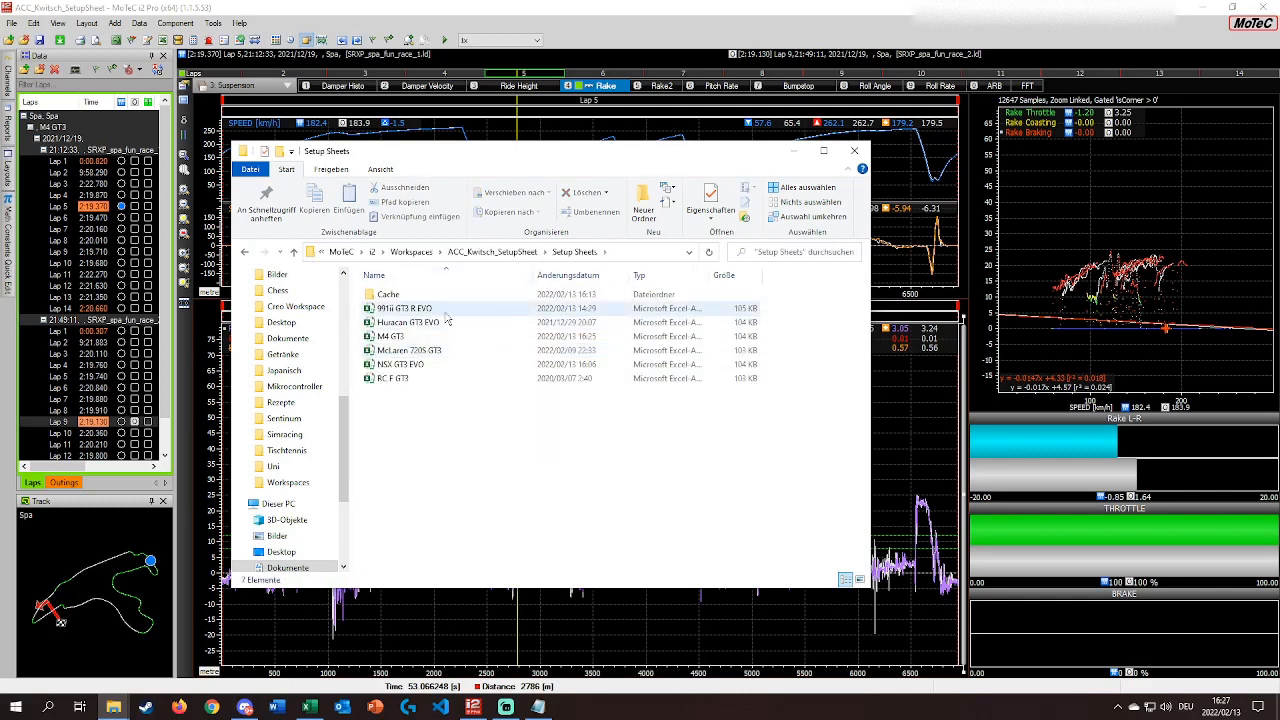
Go through the car setup sheet files from Huracan GT3 EVO to RC F GT3, comparing their names with the session's vehicle name.
click(405, 322)
click(399, 340)
click(405, 352)
click(404, 365)
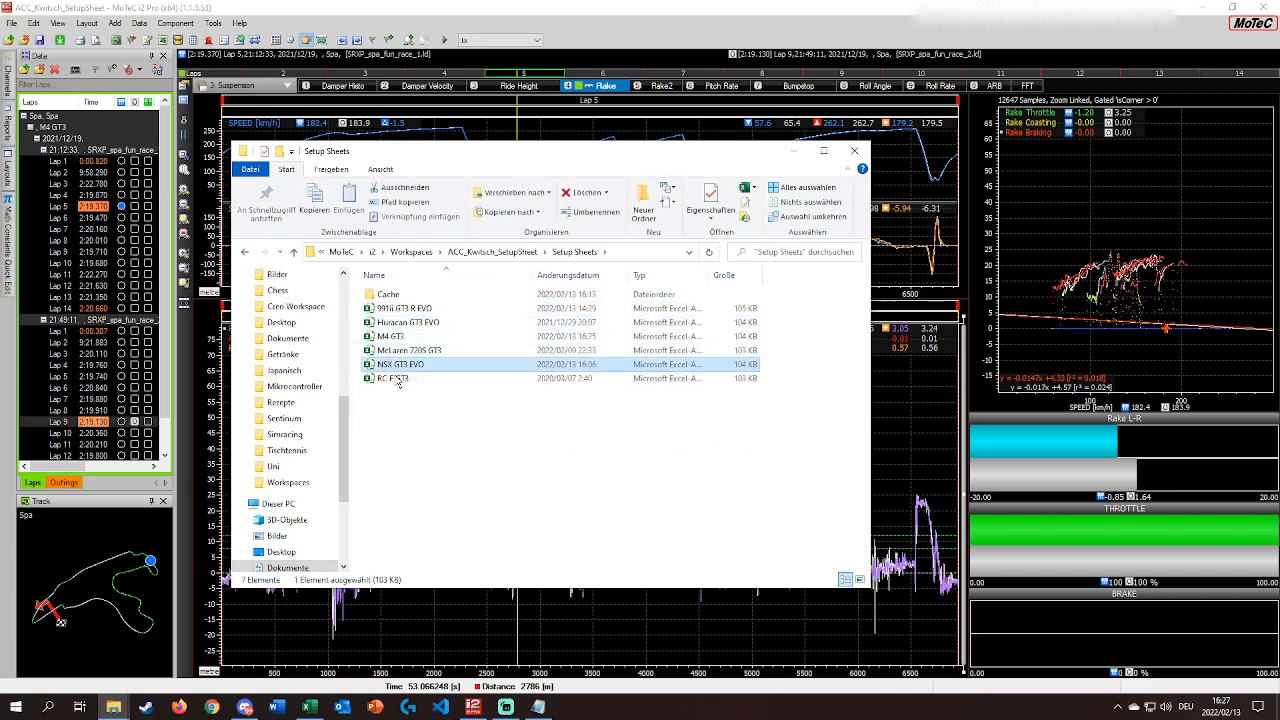
click(397, 379)
click(427, 422)
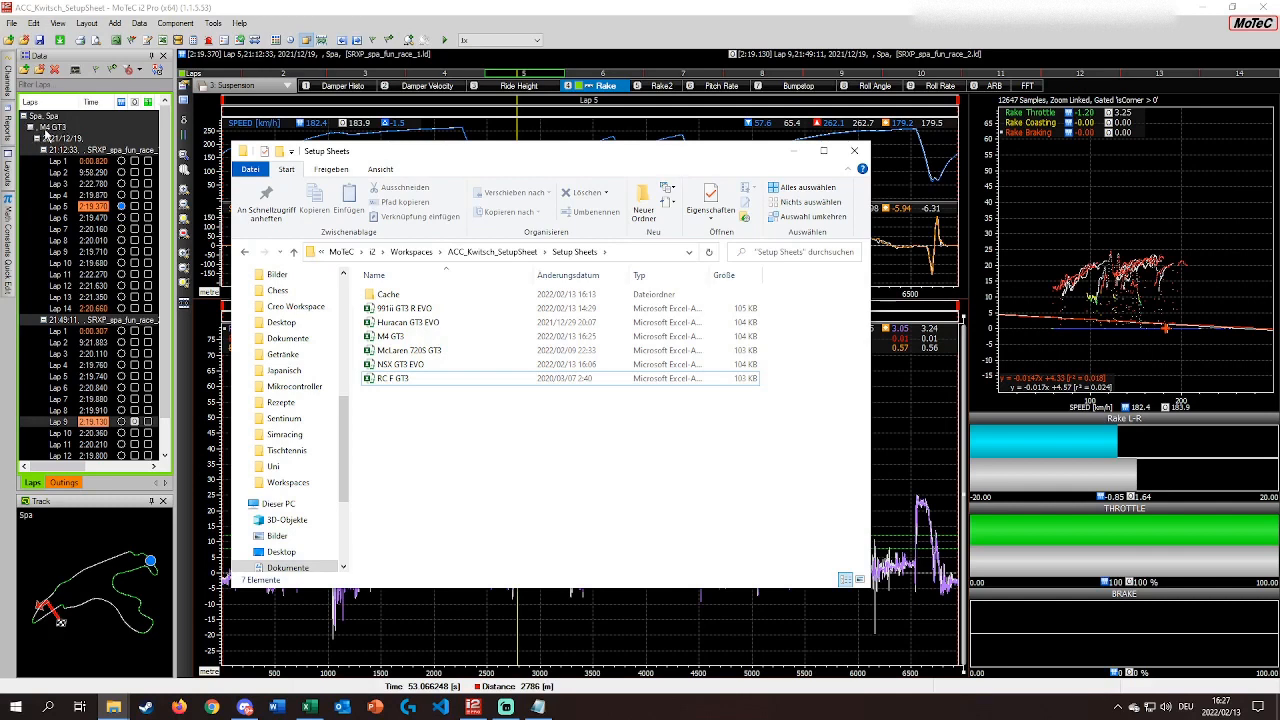
Select the M4 GT3 file in the Setup Sheets folder and switch to MoTeC i2 Pro to check the session's linked setup sheet.
click(390, 338)
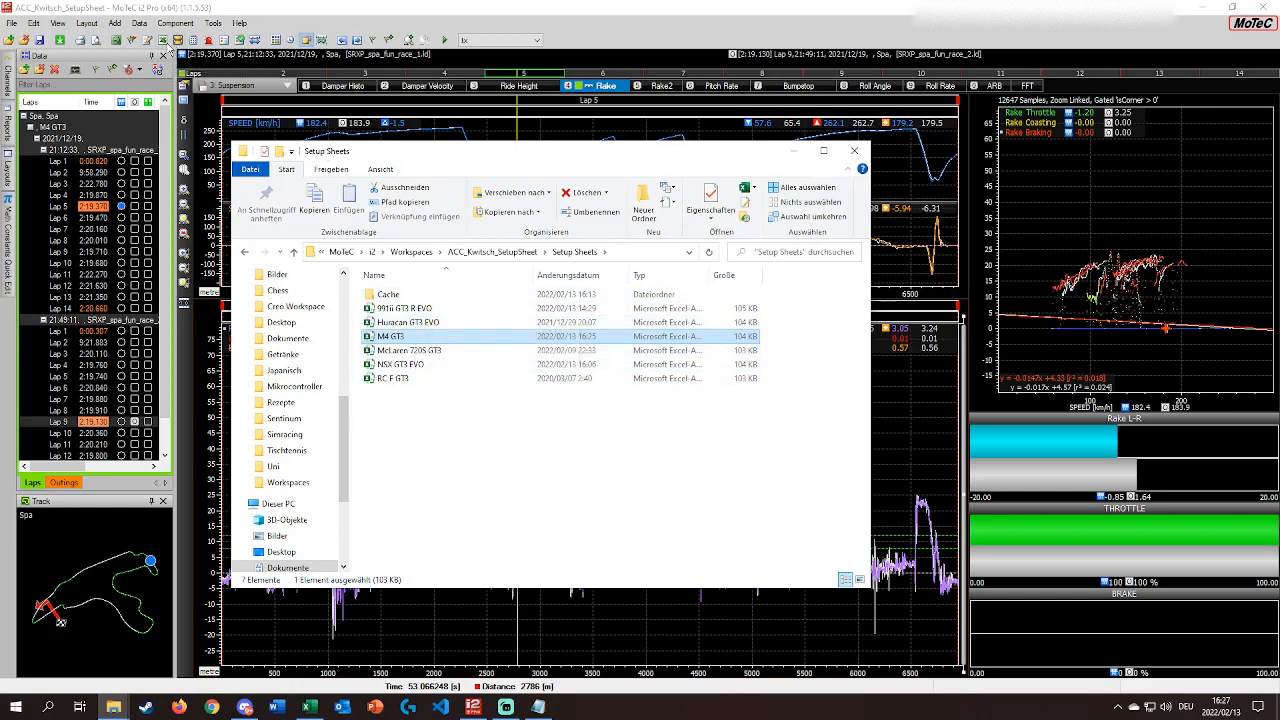
click(162, 41)
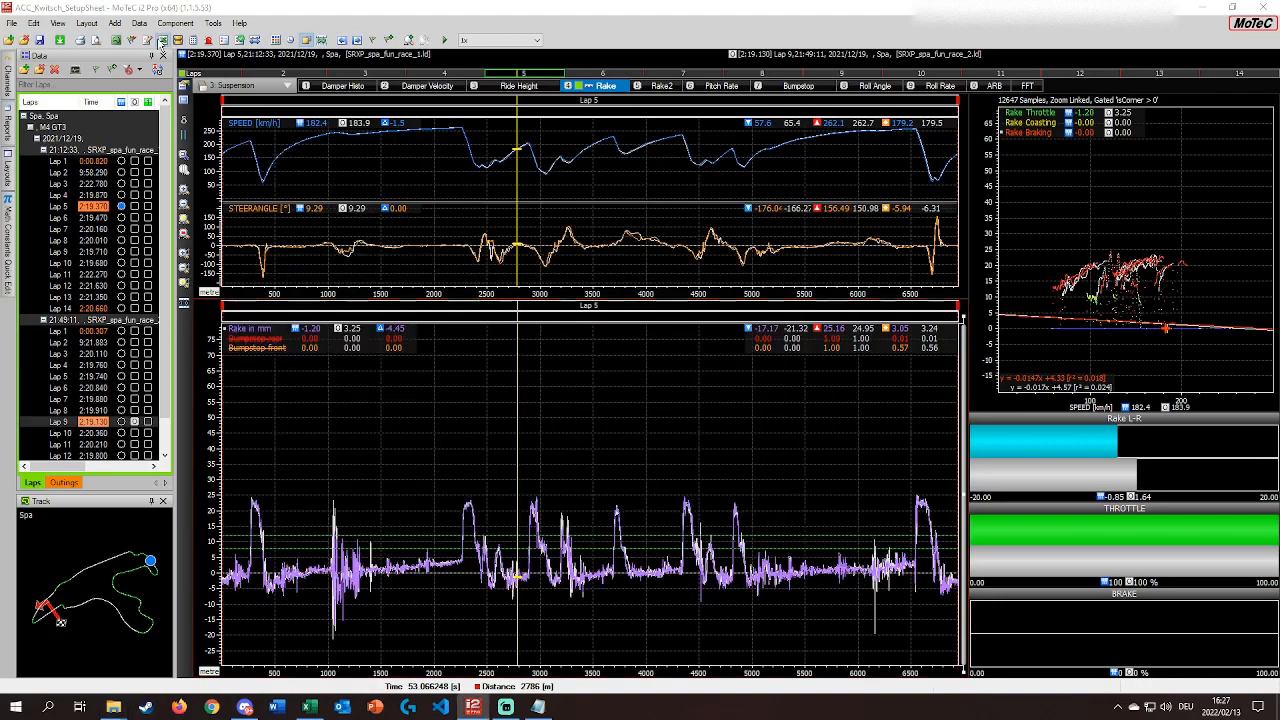
click(915, 184)
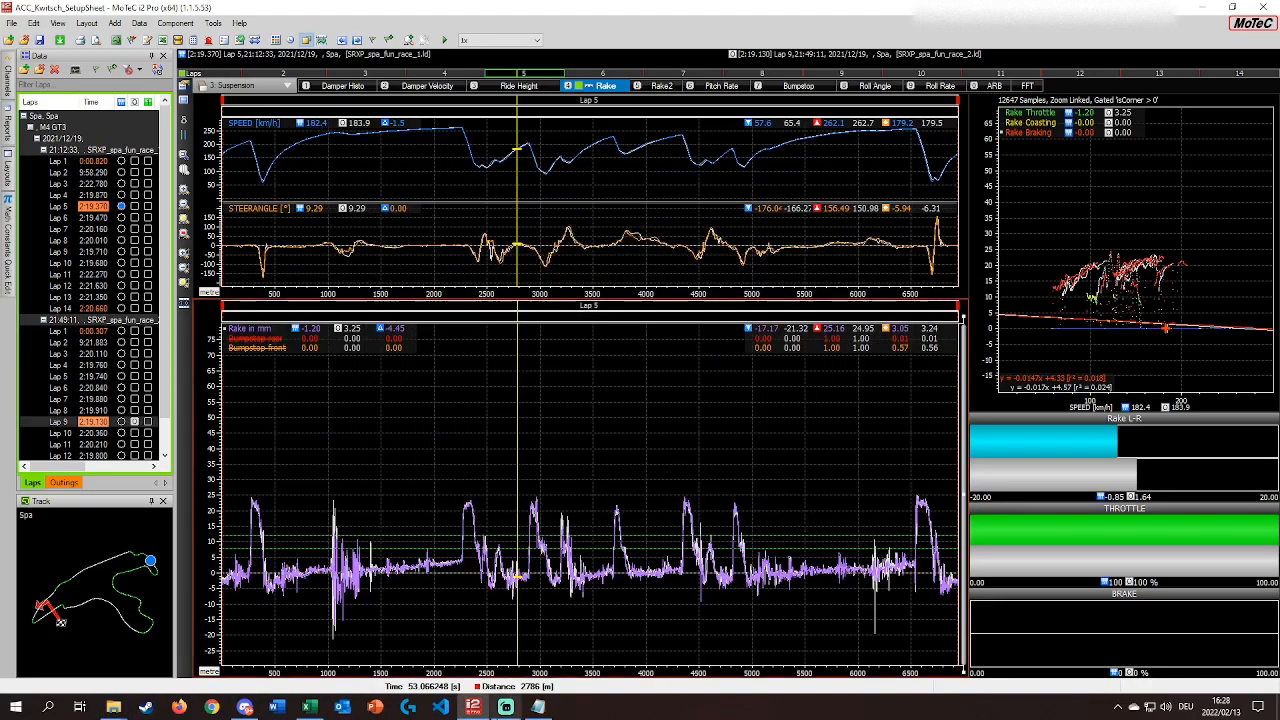
Switch to File Explorer, view the available actions for the M4 GT3 setup sheet file, and close the Setup Sheets folder window.
mouse_move(168, 697)
click(283, 650)
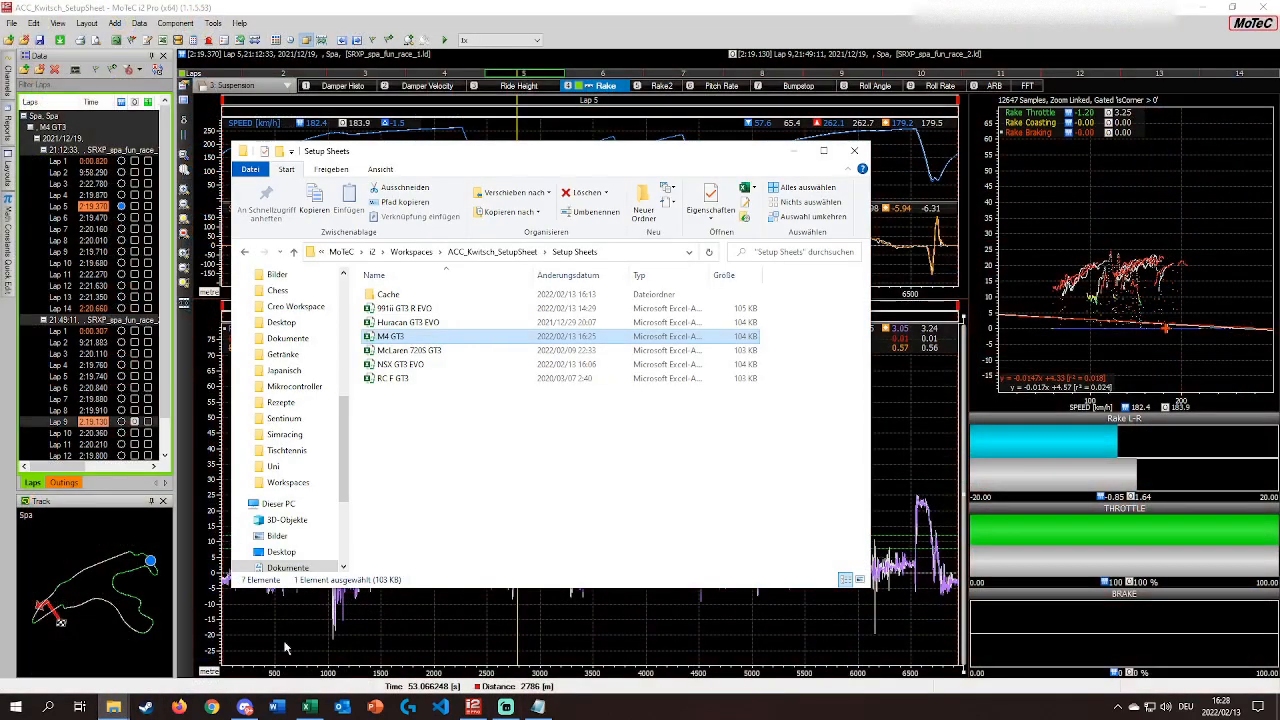
right_click(398, 338)
click(451, 333)
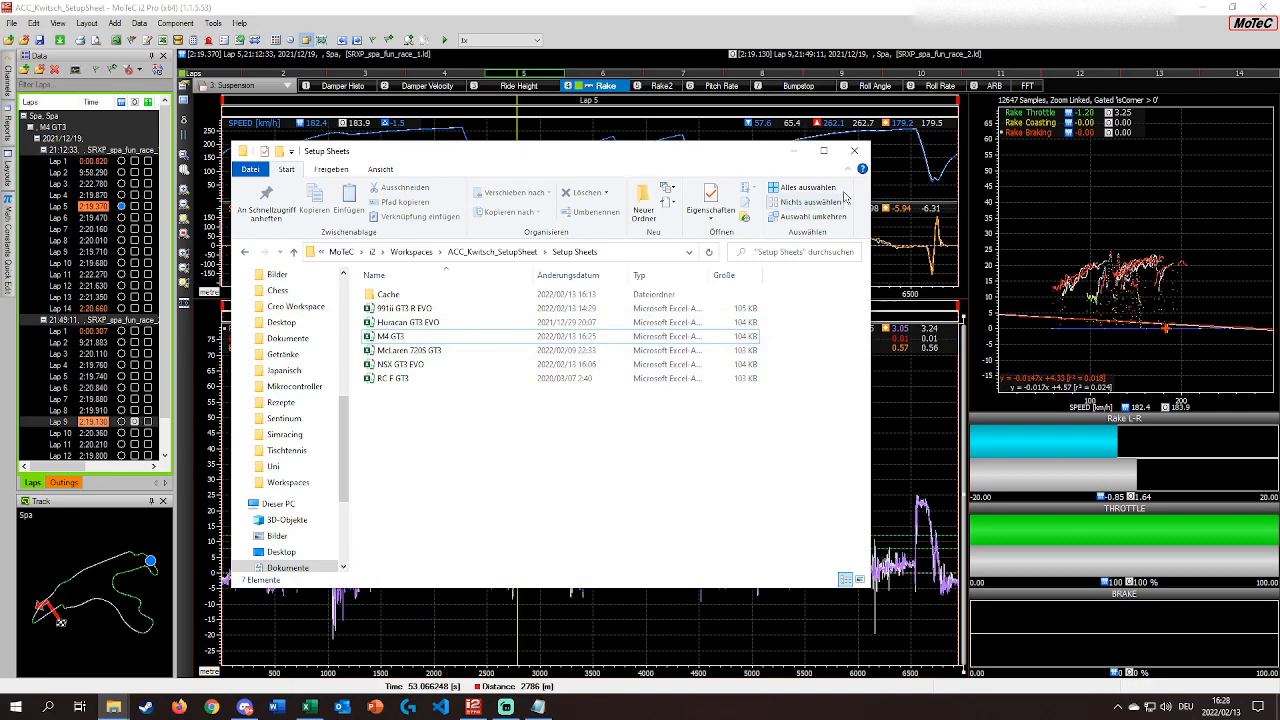
click(855, 152)
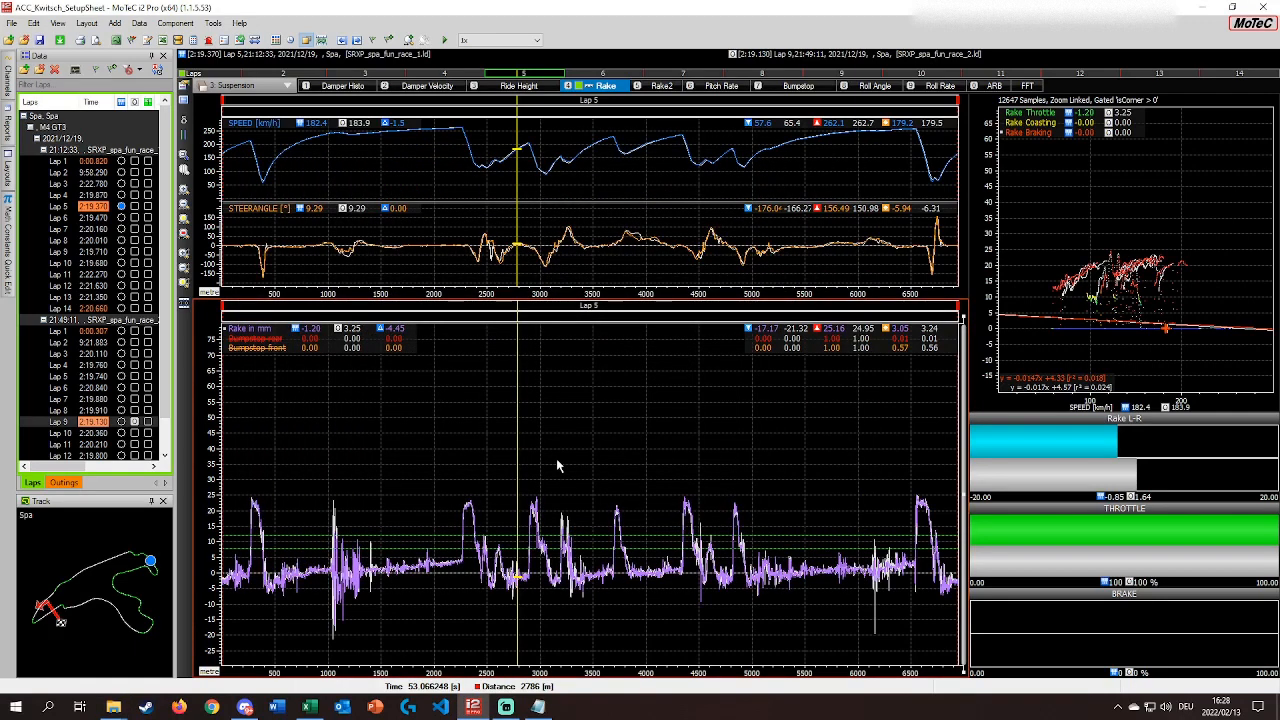